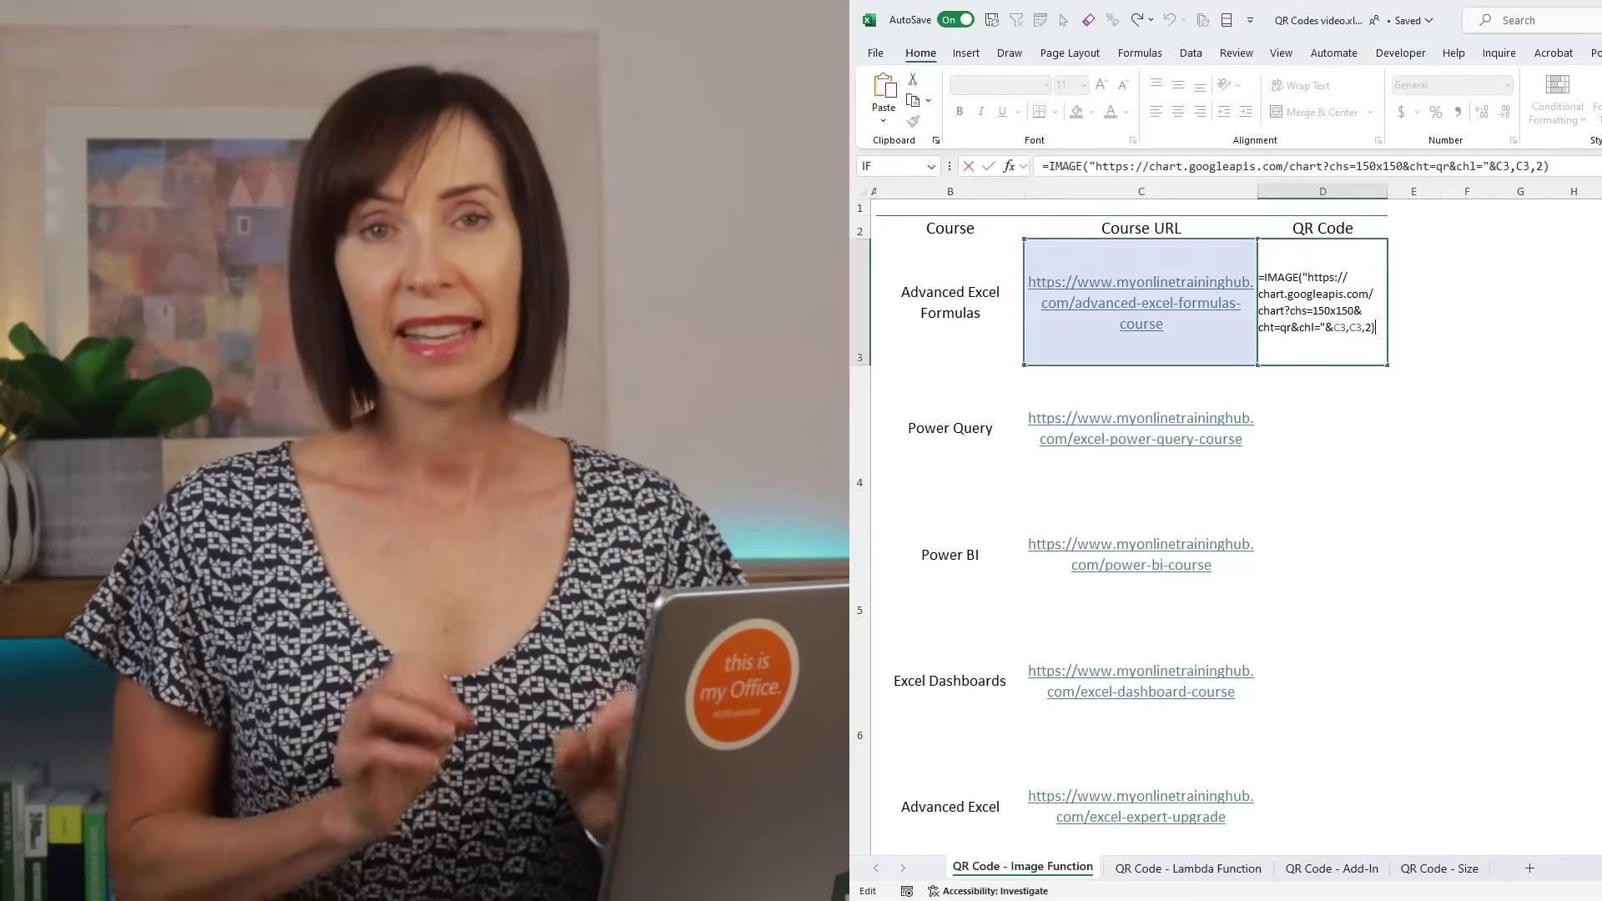
- Commit the IMAGE QR formula in D3 so it fills the column, then copy D3
{"action": "key", "text": "Return"}
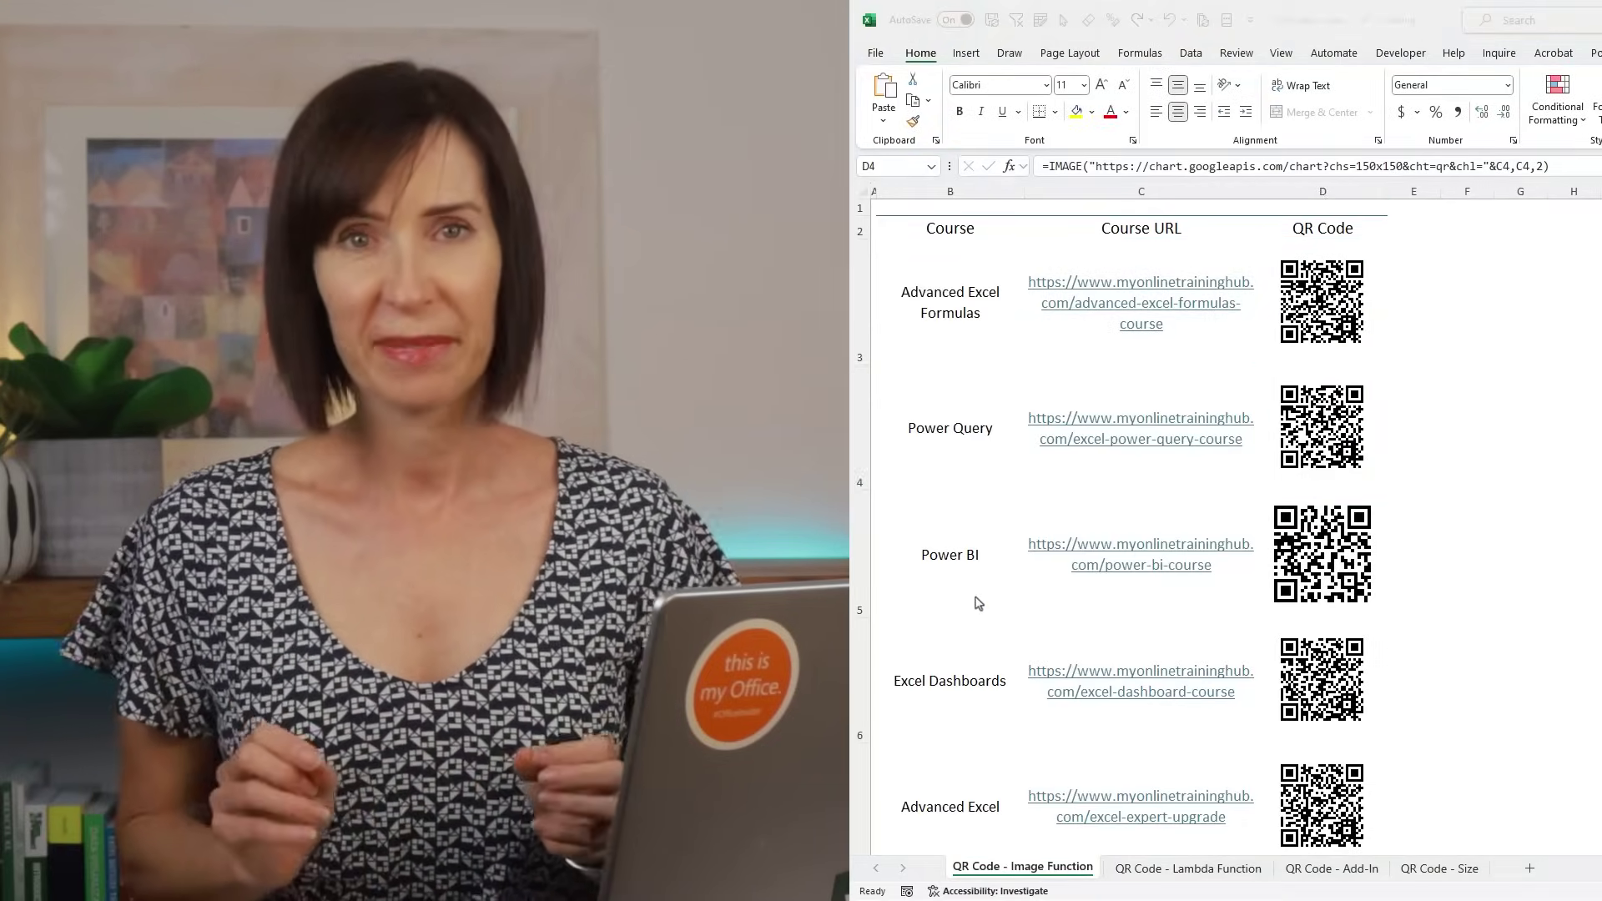
{"action": "left_click", "coordinate": [1322, 302]}
{"action": "key", "text": "ctrl+c"}
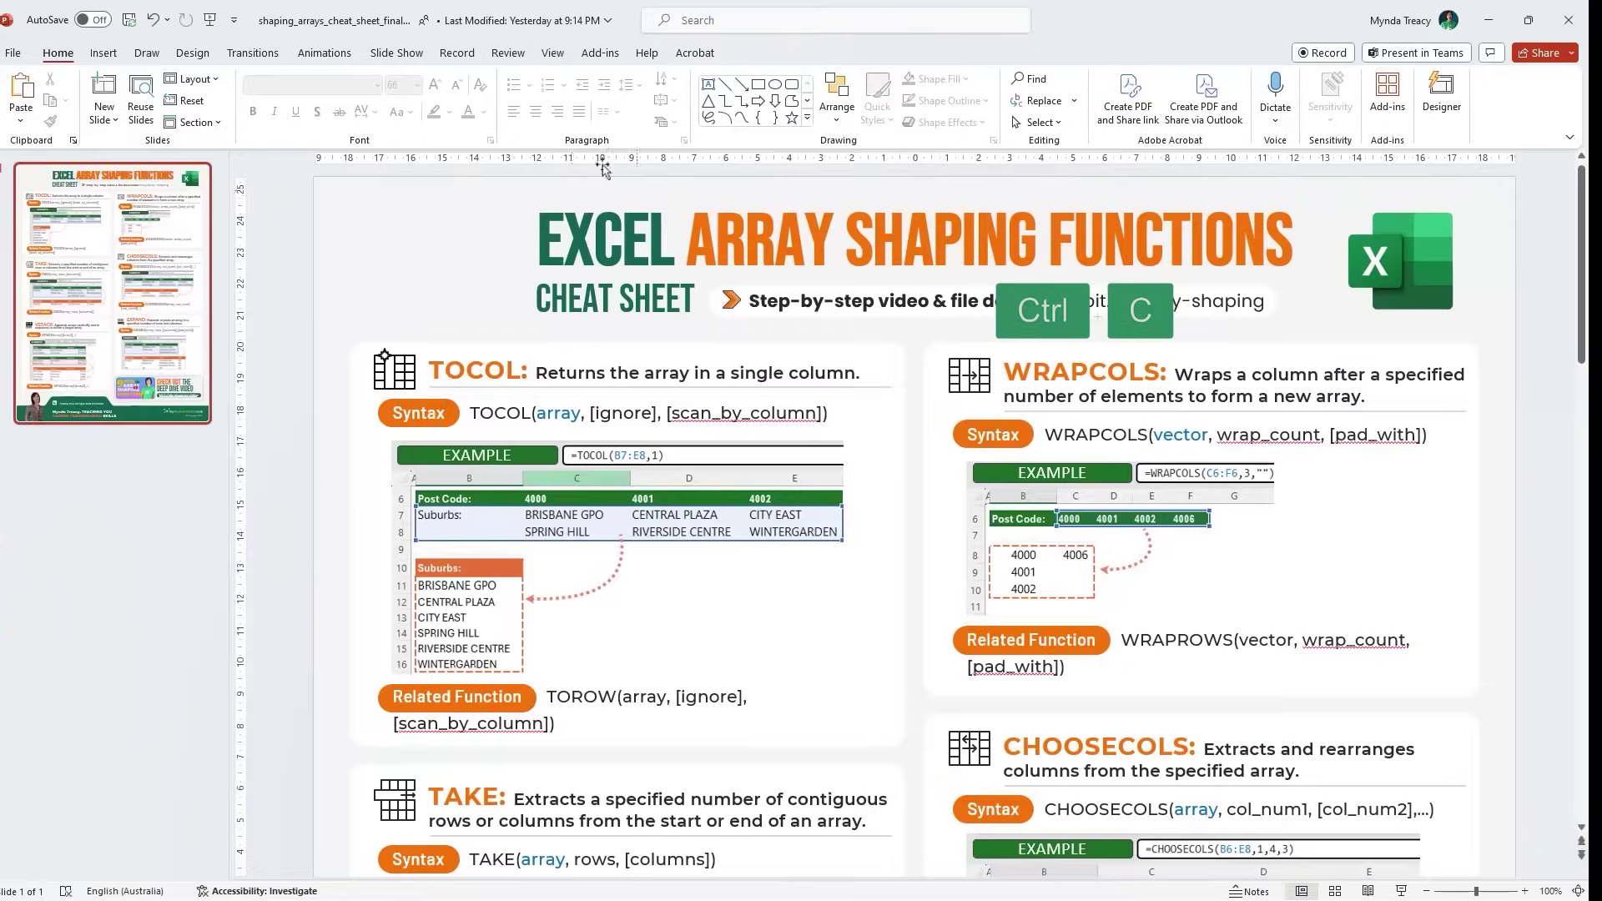
{"action": "right_click", "coordinate": [342, 206]}
{"action": "left_click", "coordinate": [397, 282]}
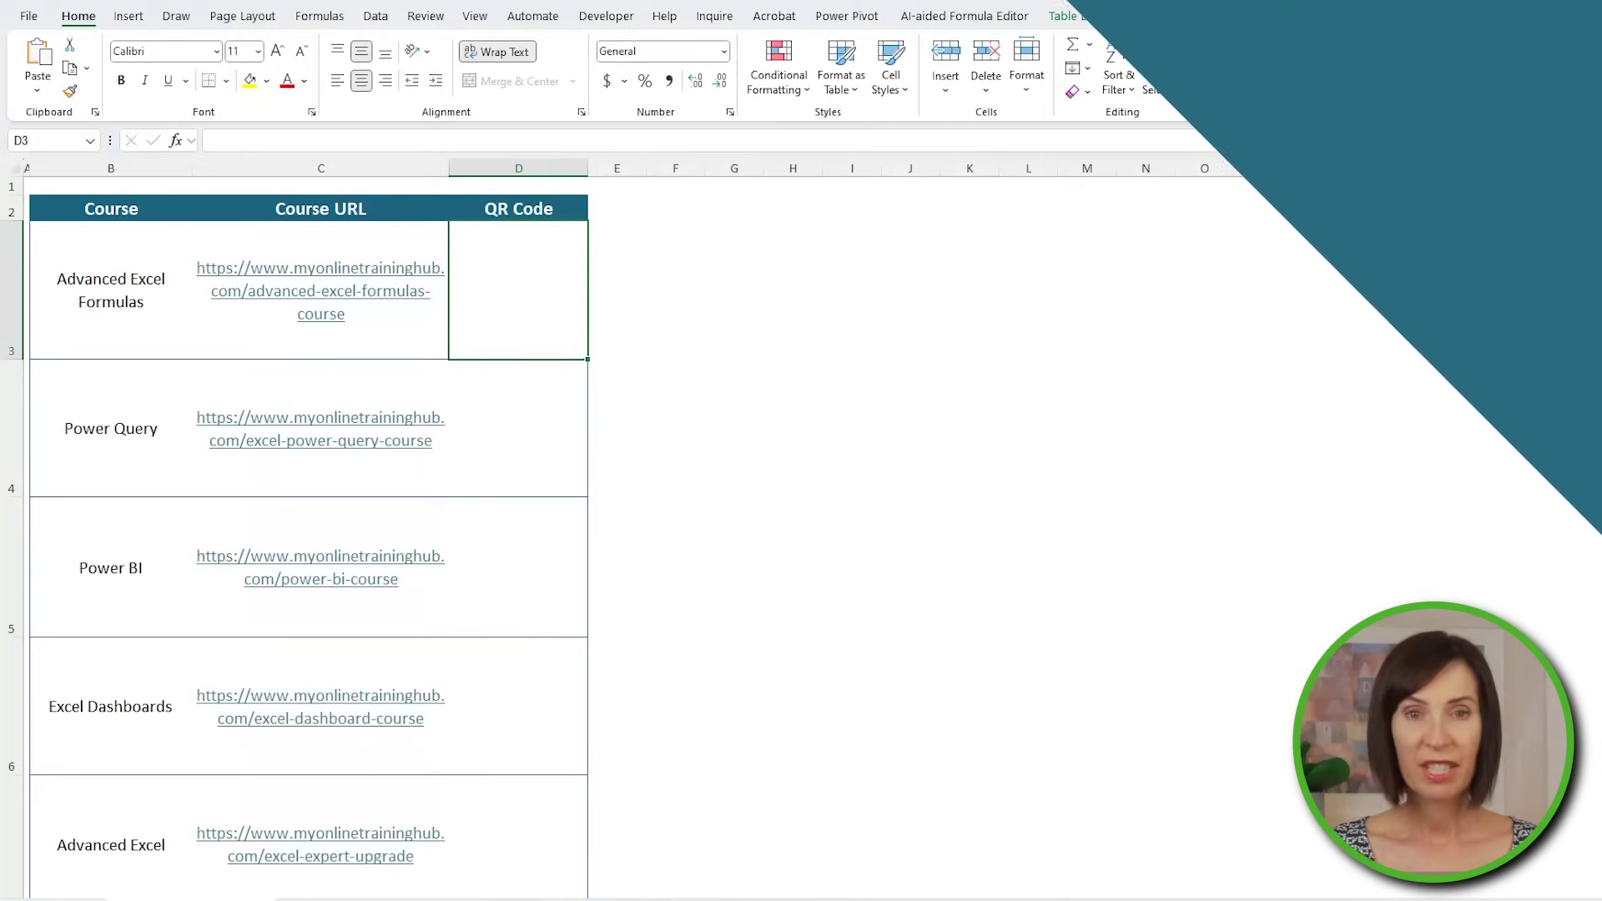
- Scroll while reviewing the Google Charts QR parameters cht, chs and chl
{"action": "scroll", "coordinate": [741, 382], "scroll_direction": "down", "scroll_amount": 3}
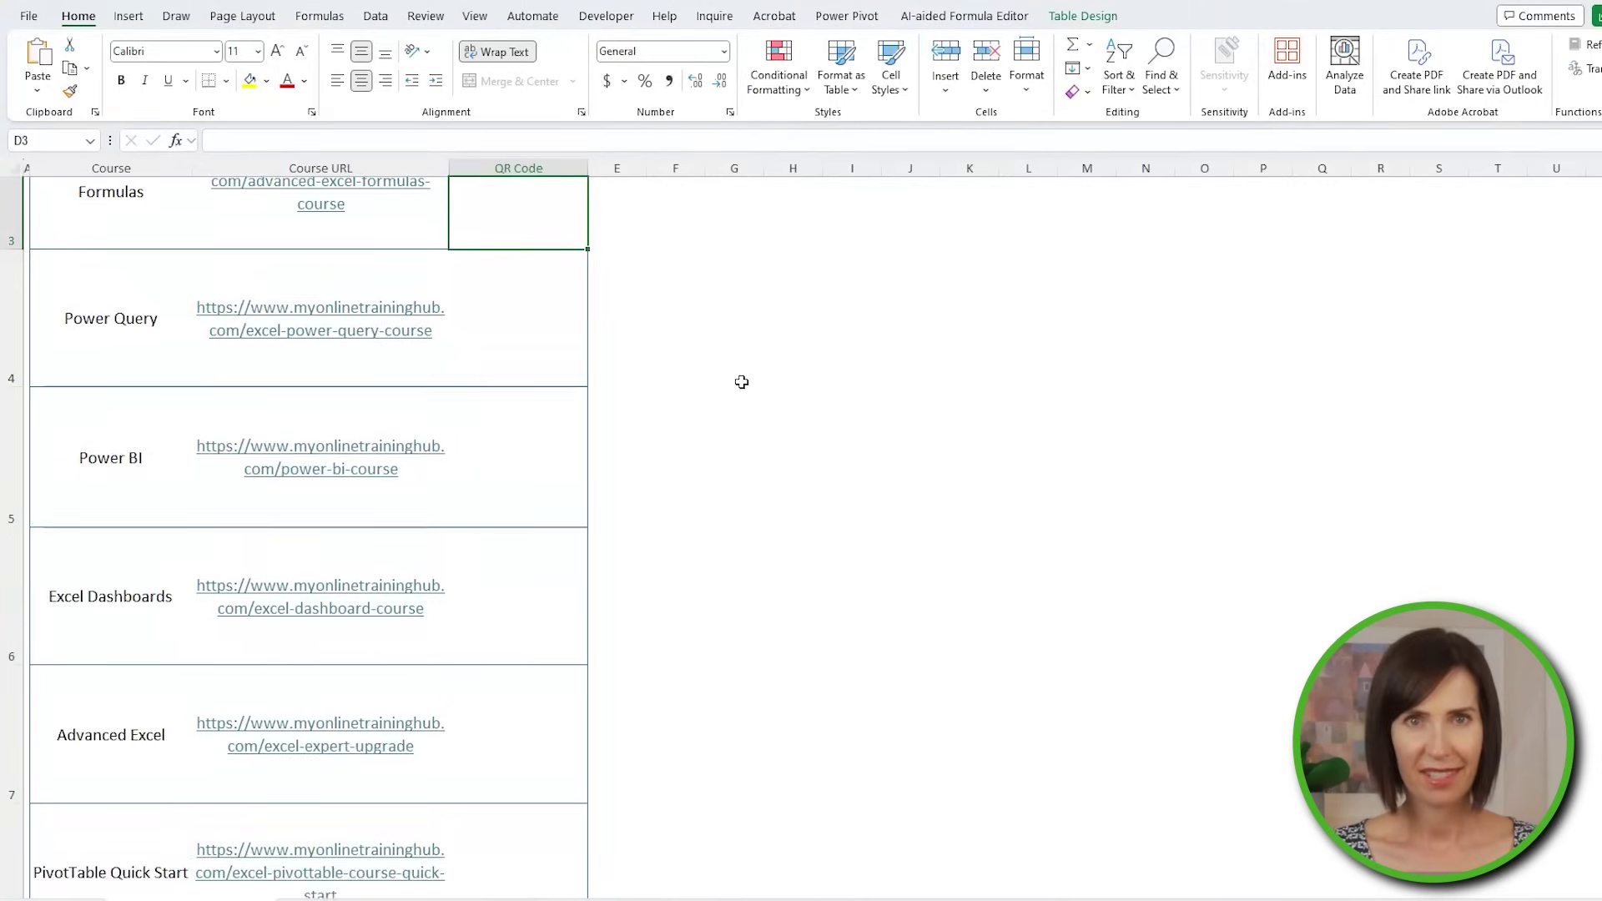
{"action": "scroll", "coordinate": [742, 382], "scroll_direction": "up", "scroll_amount": 3}
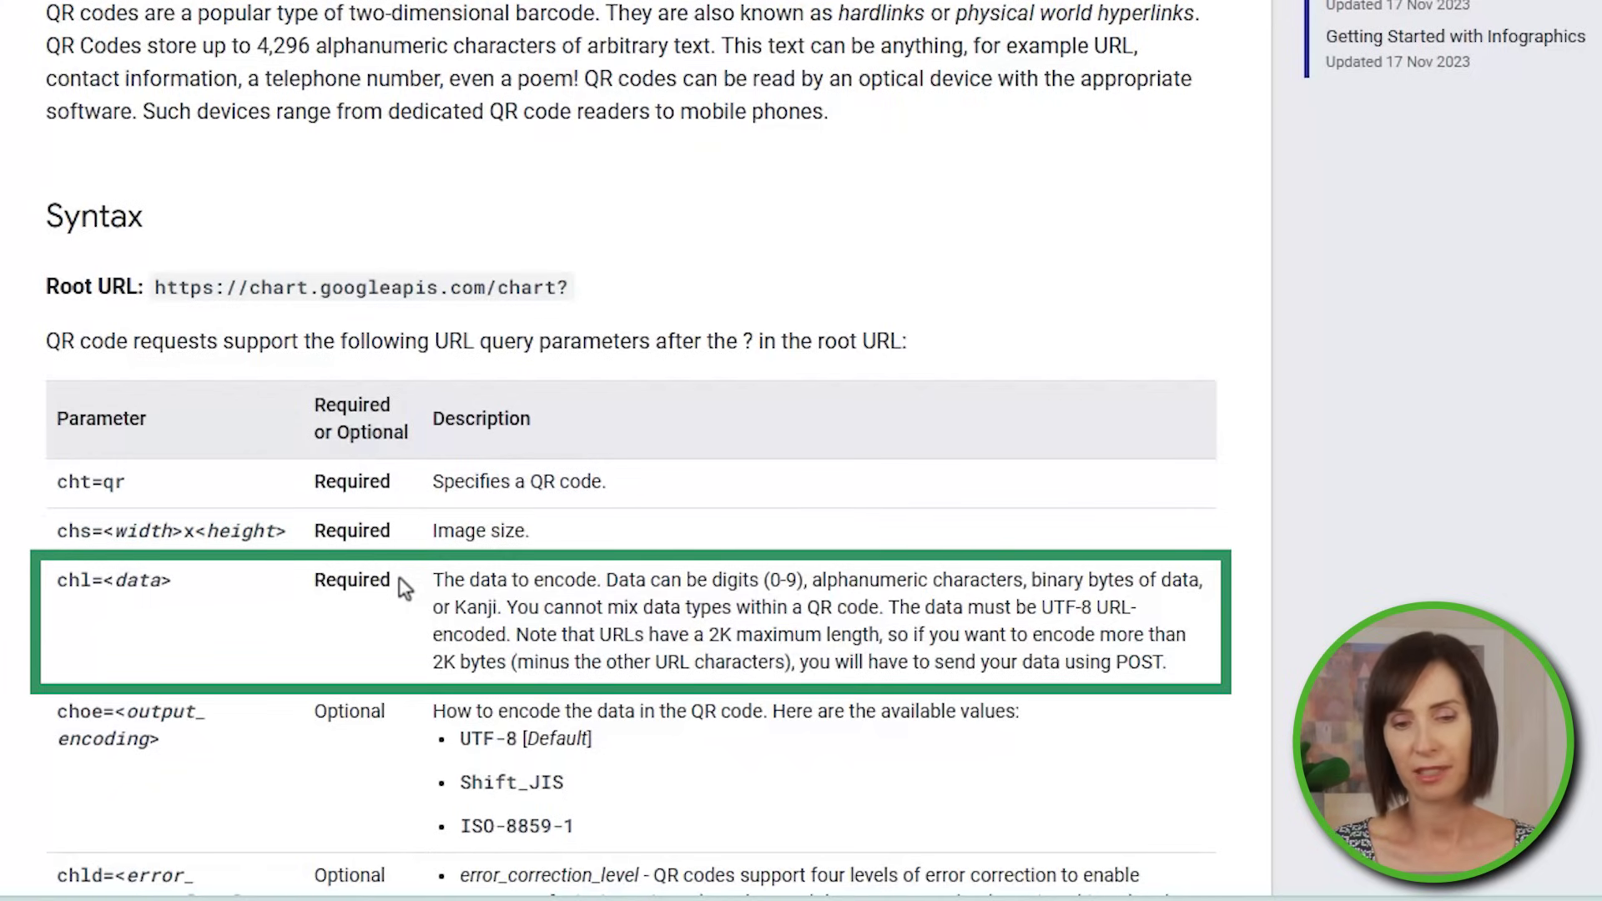
{"action": "scroll", "coordinate": [398, 577], "scroll_direction": "down", "scroll_amount": 5}
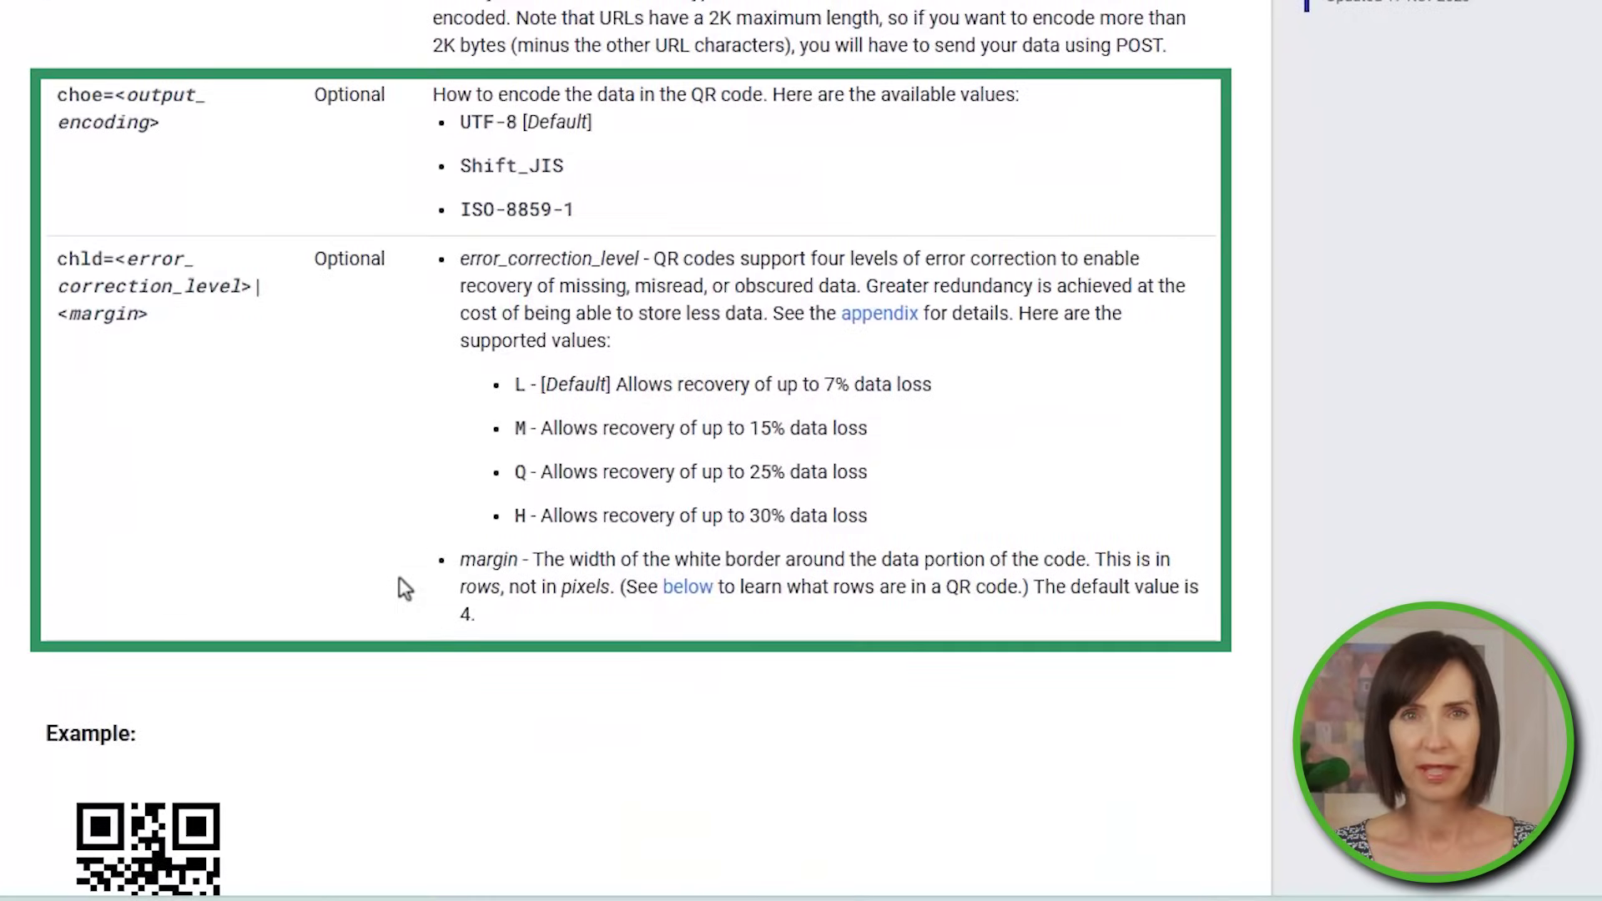
{"action": "scroll", "coordinate": [398, 577], "scroll_direction": "up", "scroll_amount": 2}
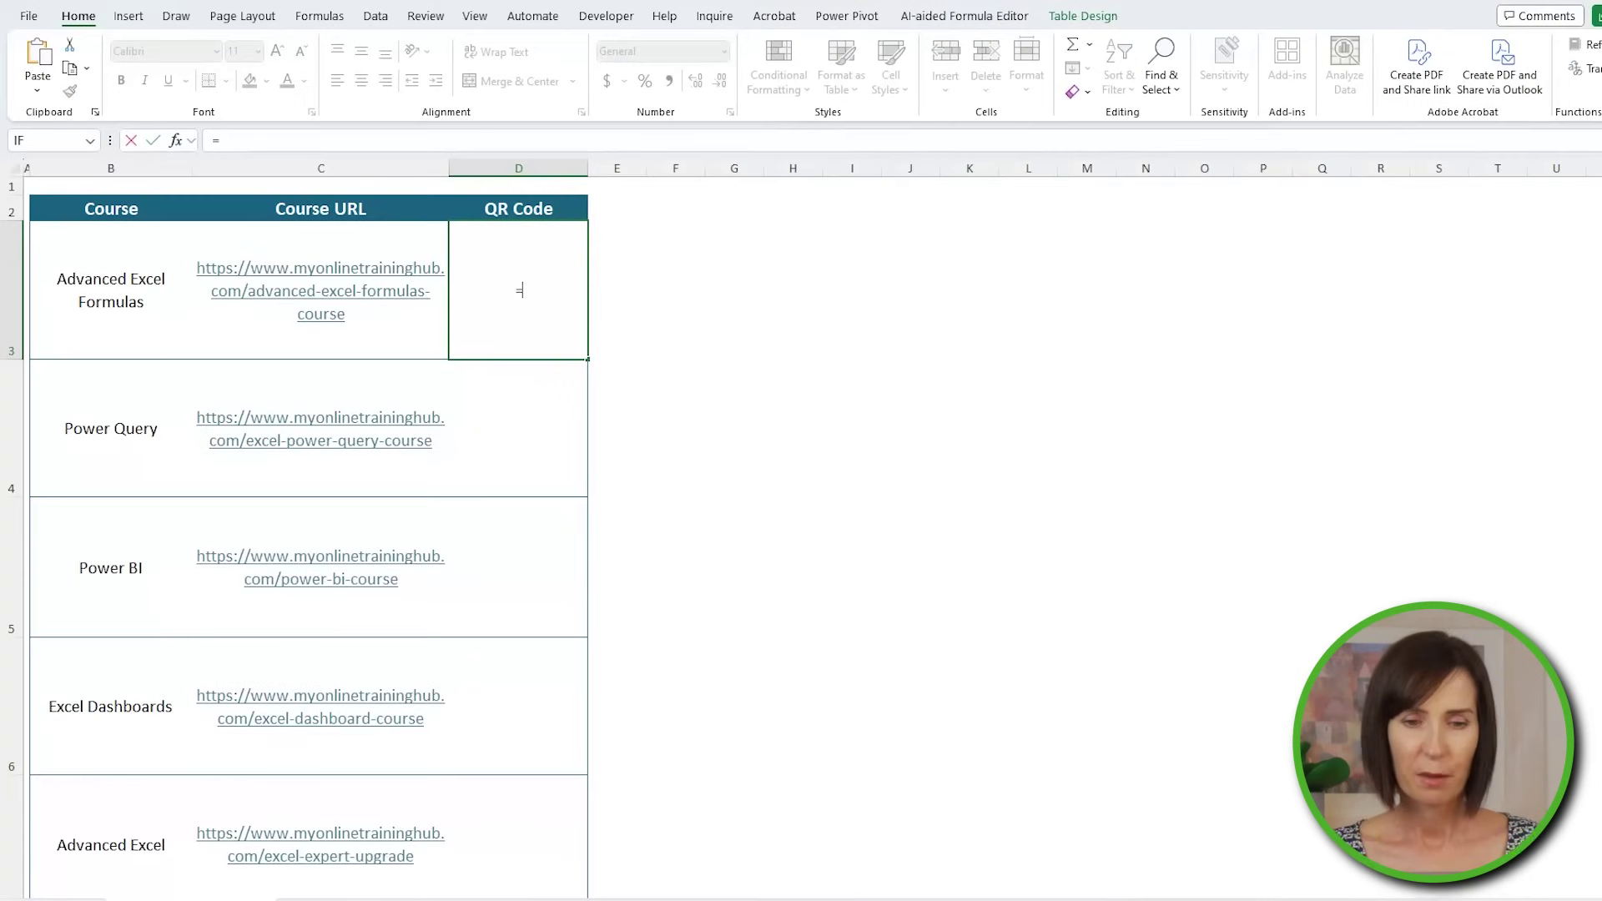
{"action": "type", "text": "IMAGE("}
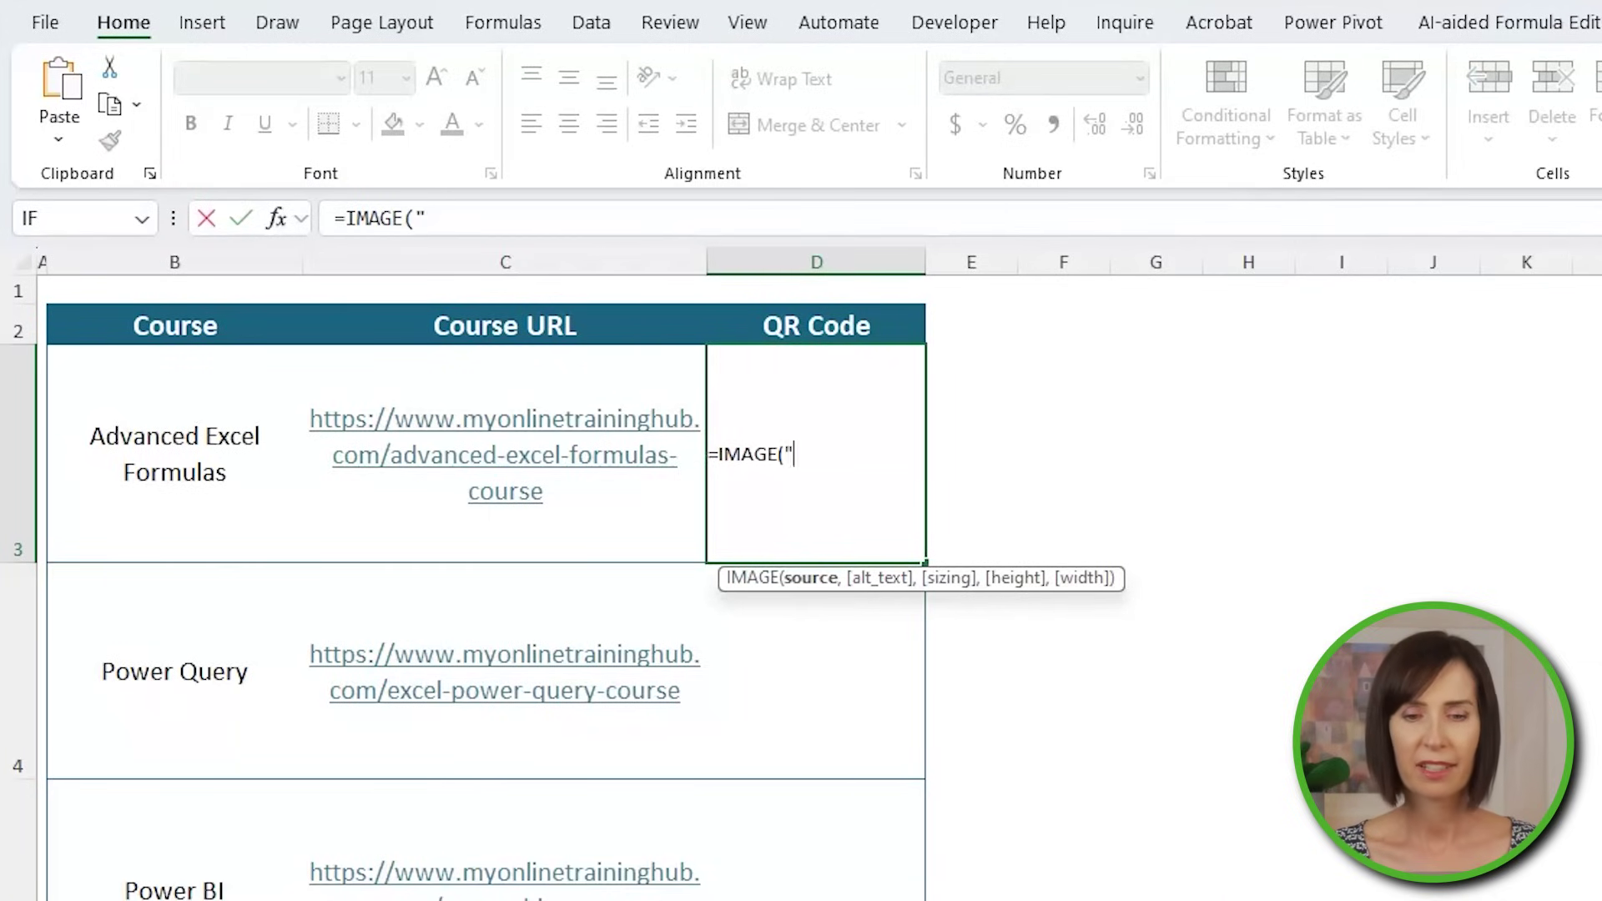
{"action": "type", "text": "\""}
{"action": "key", "text": "ctrl+v"}
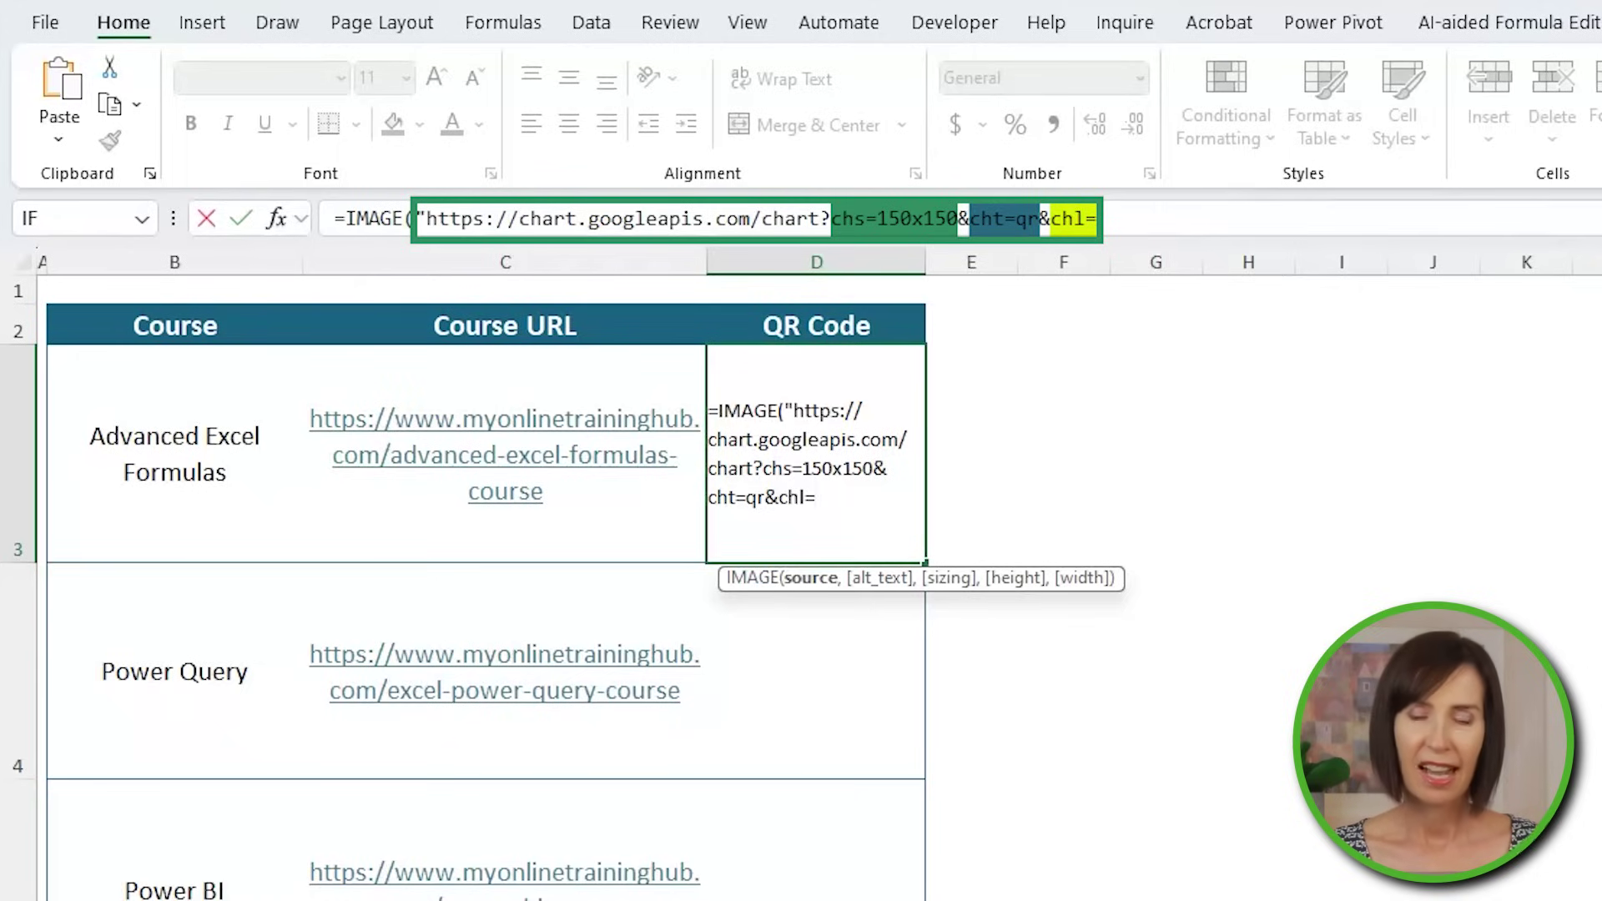
{"action": "type", "text": "\"&"}
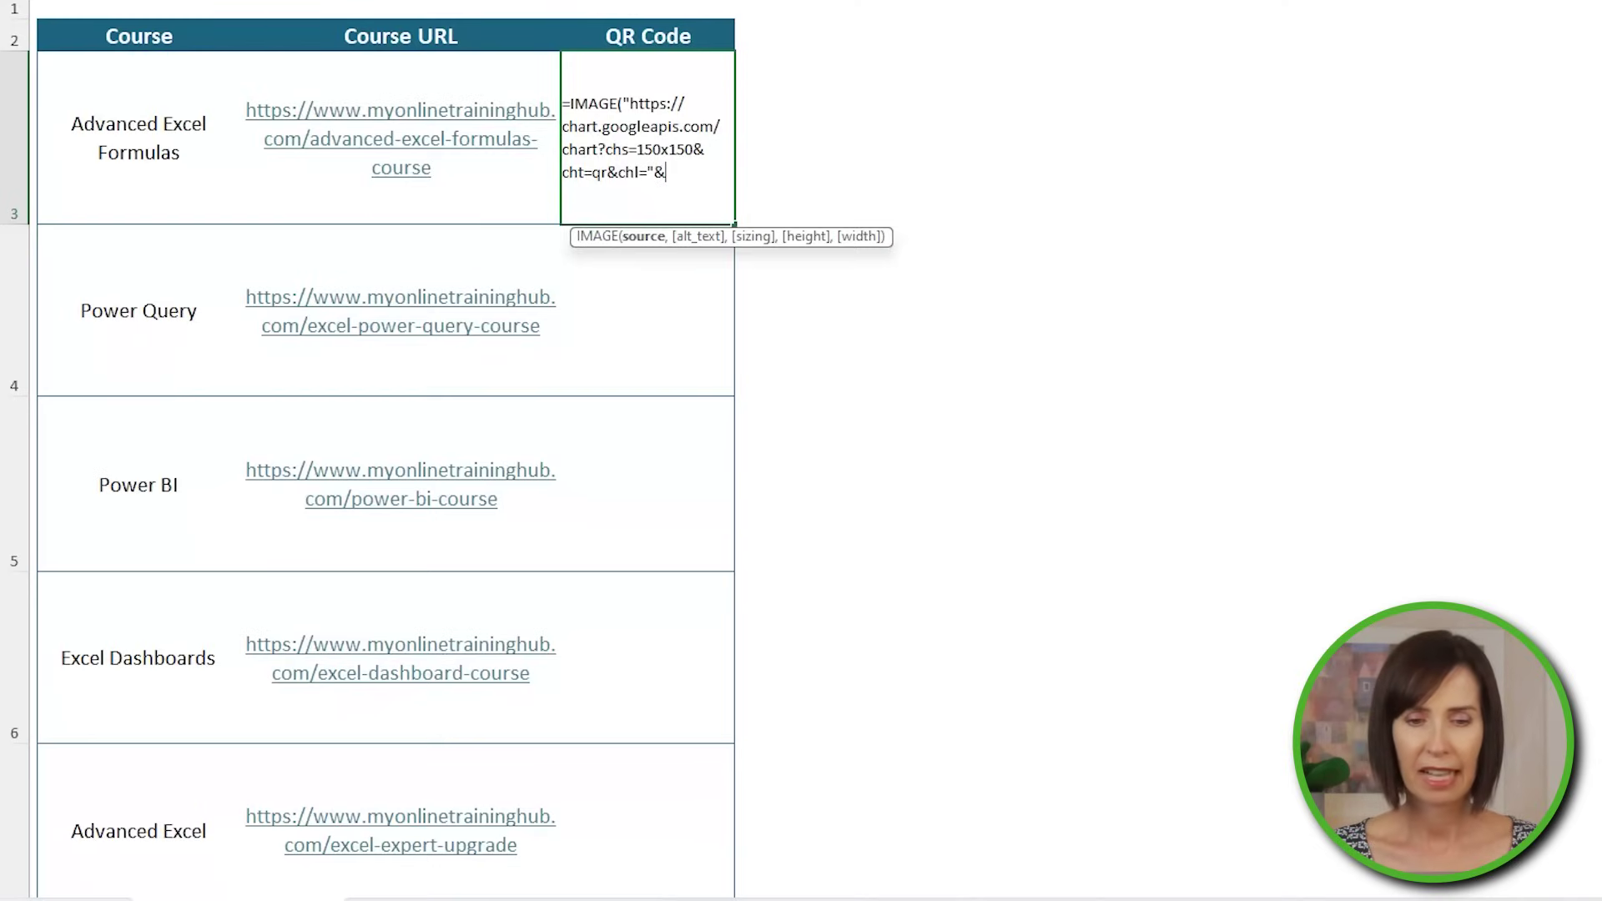
{"action": "type", "text": "C3"}
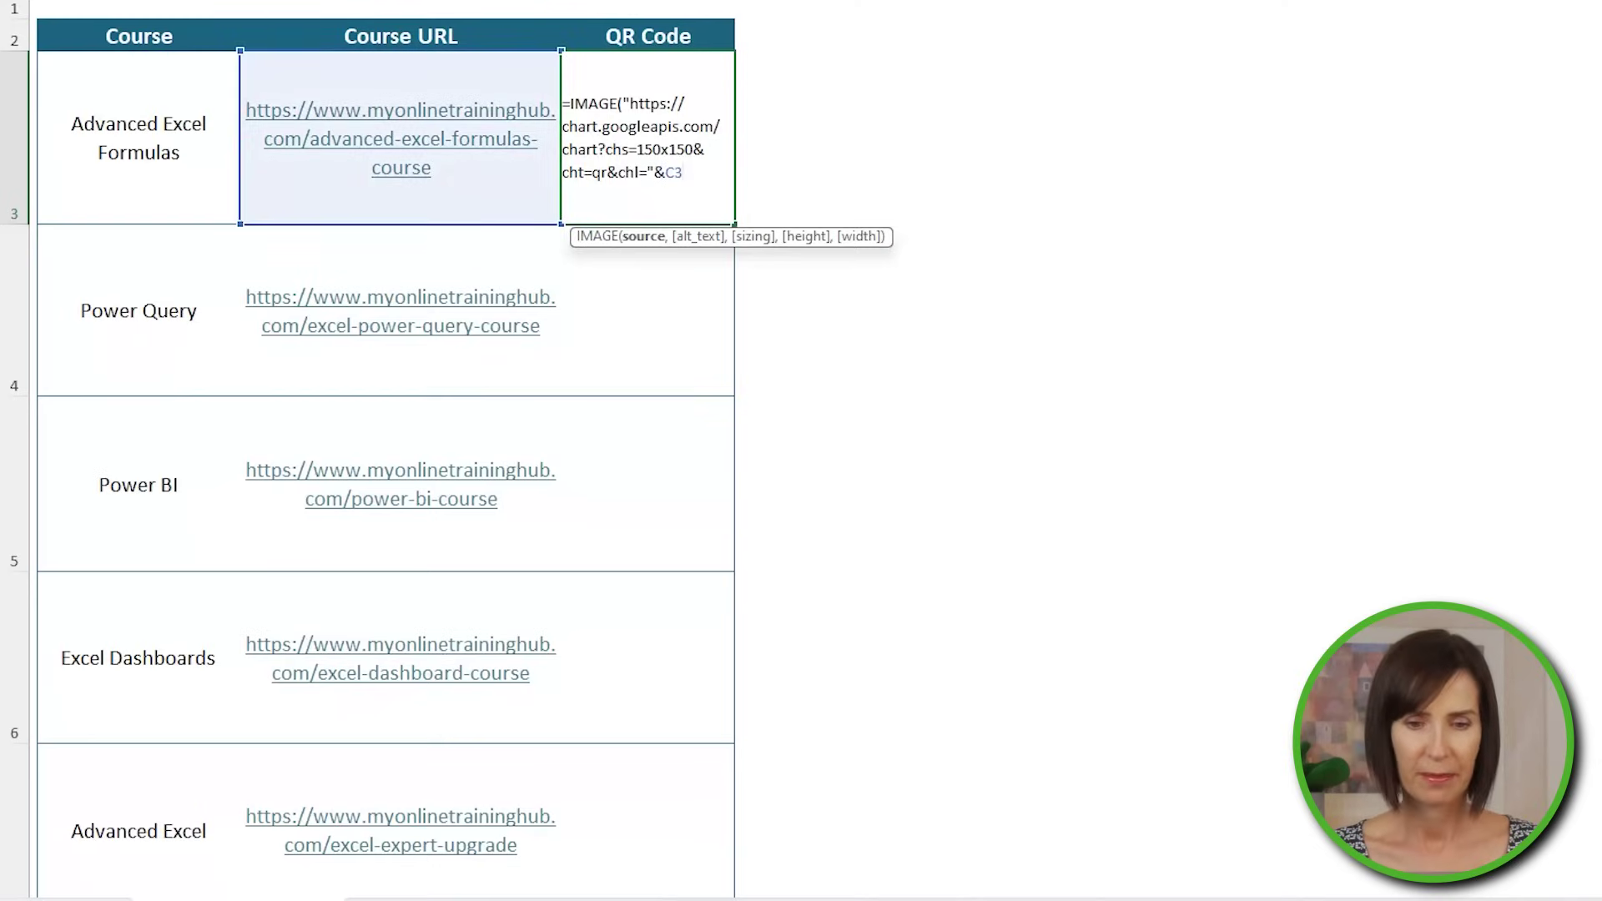
{"action": "type", "text": ","}
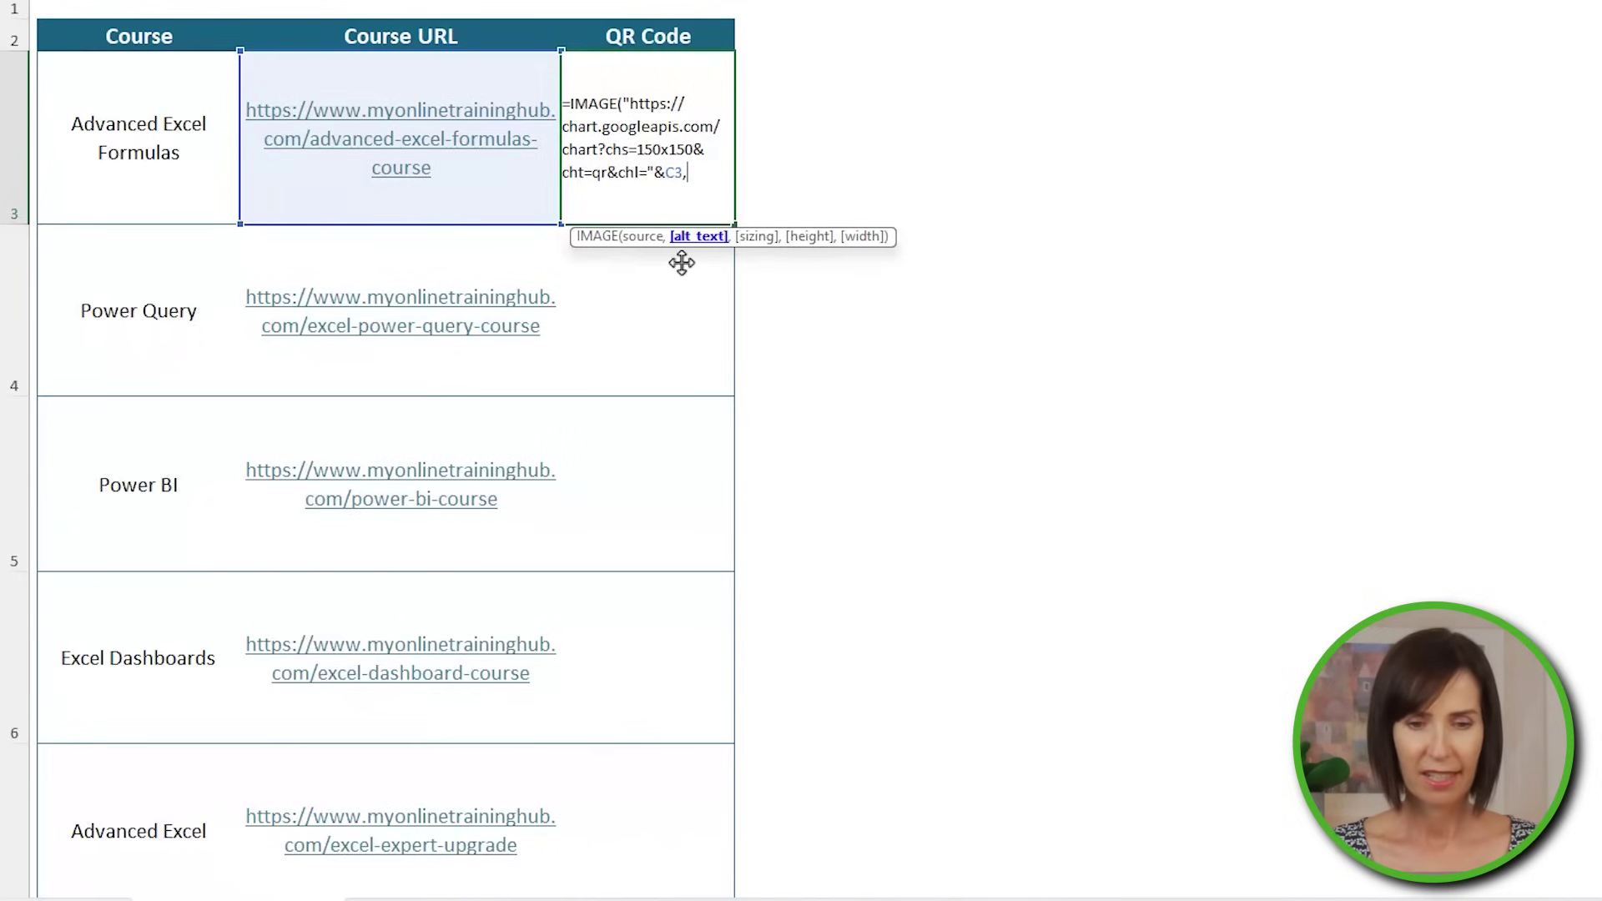
{"action": "type", "text": "C3"}
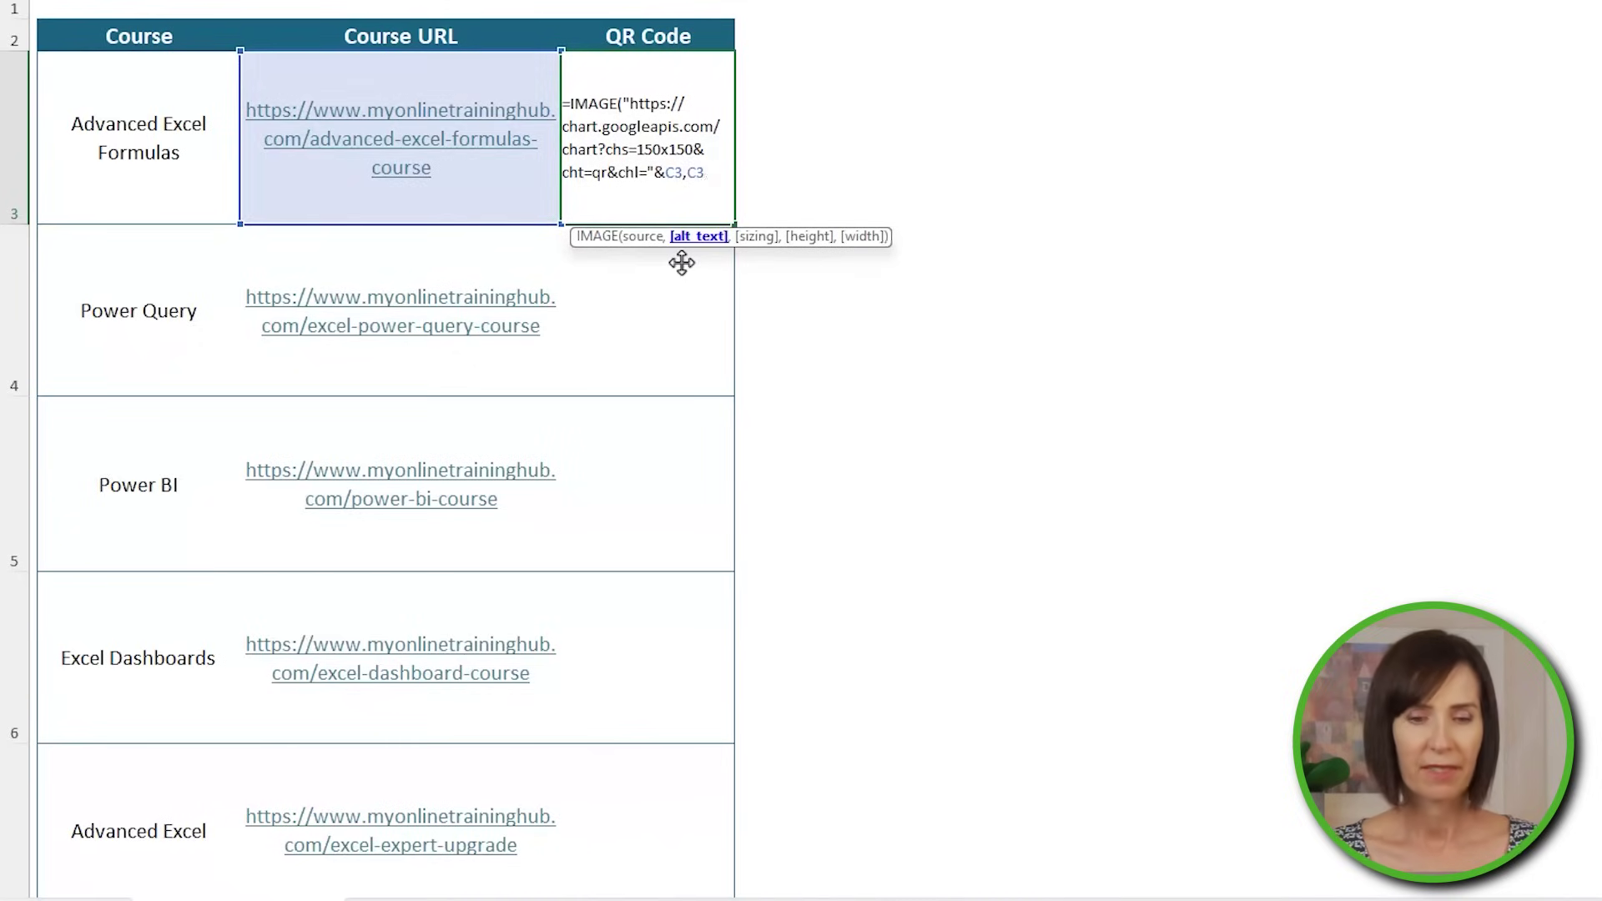
{"action": "type", "text": ","}
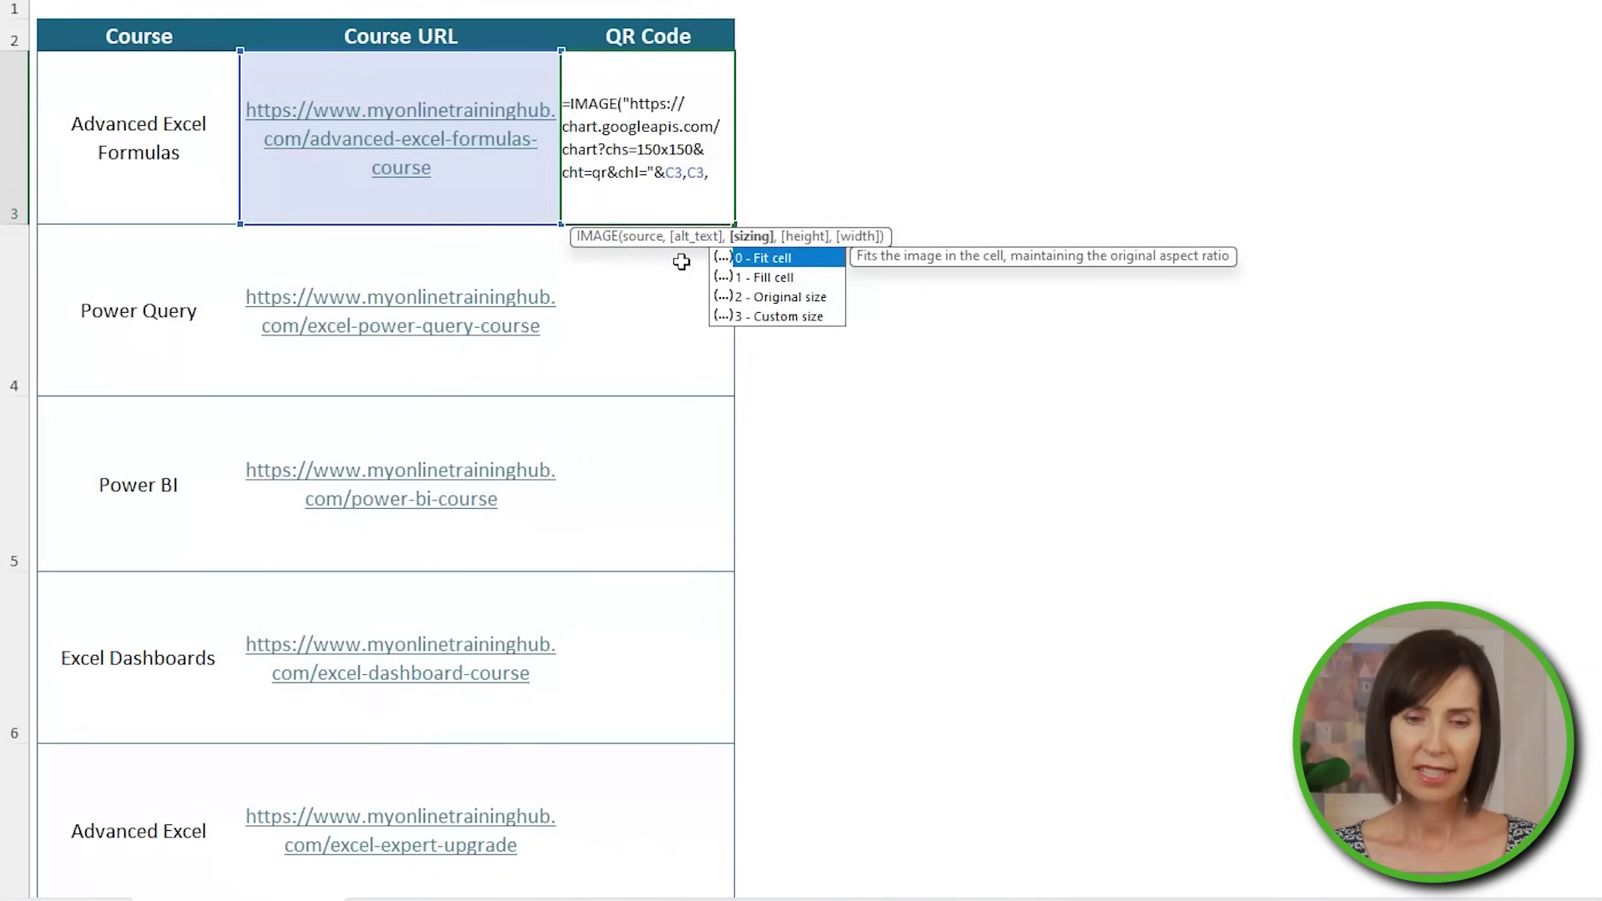
{"action": "key", "text": "Down"}
{"action": "key", "text": "Down"}
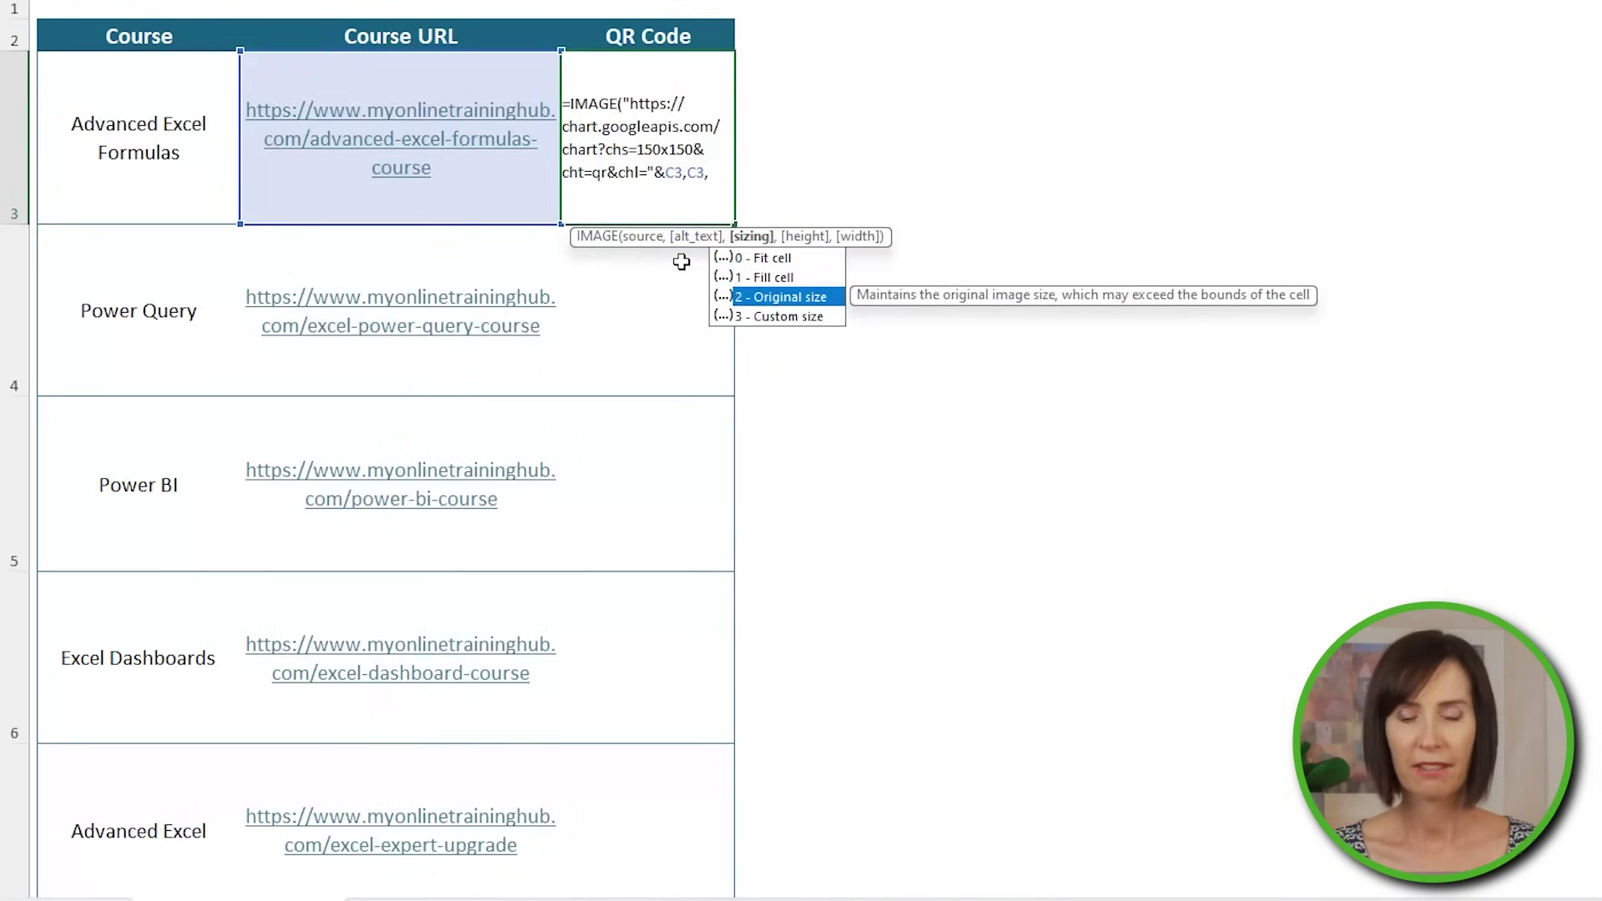
{"action": "type", "text": "2)"}
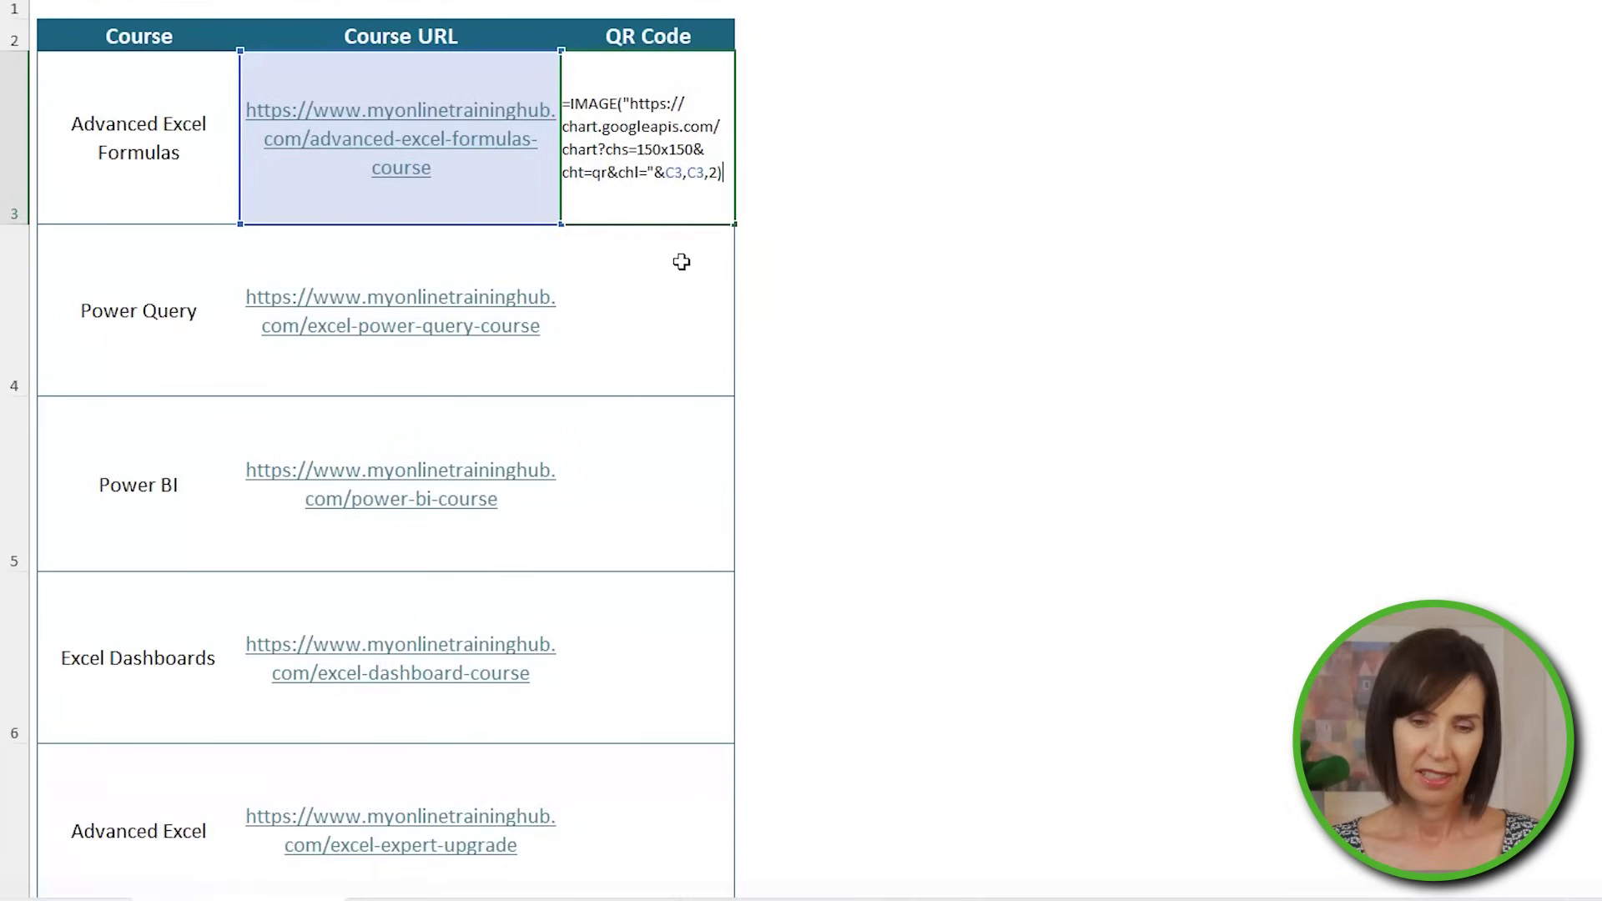
{"action": "key", "text": "Return"}
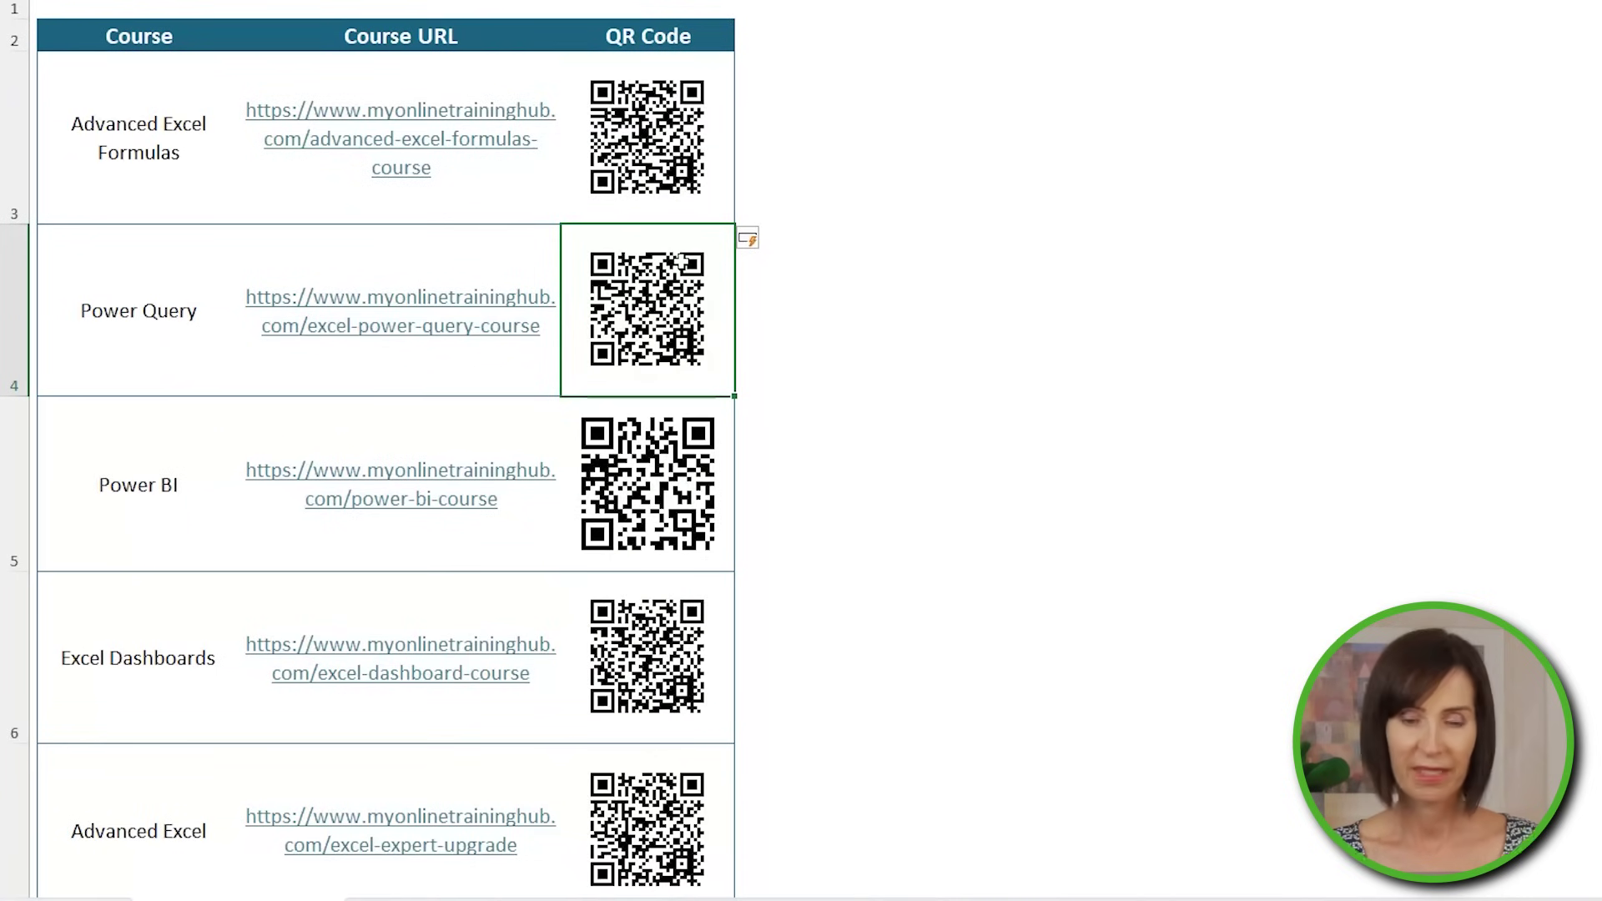
- Scroll the course table to check the generated QR codes
{"action": "scroll", "coordinate": [919, 318], "scroll_direction": "down", "scroll_amount": 2}
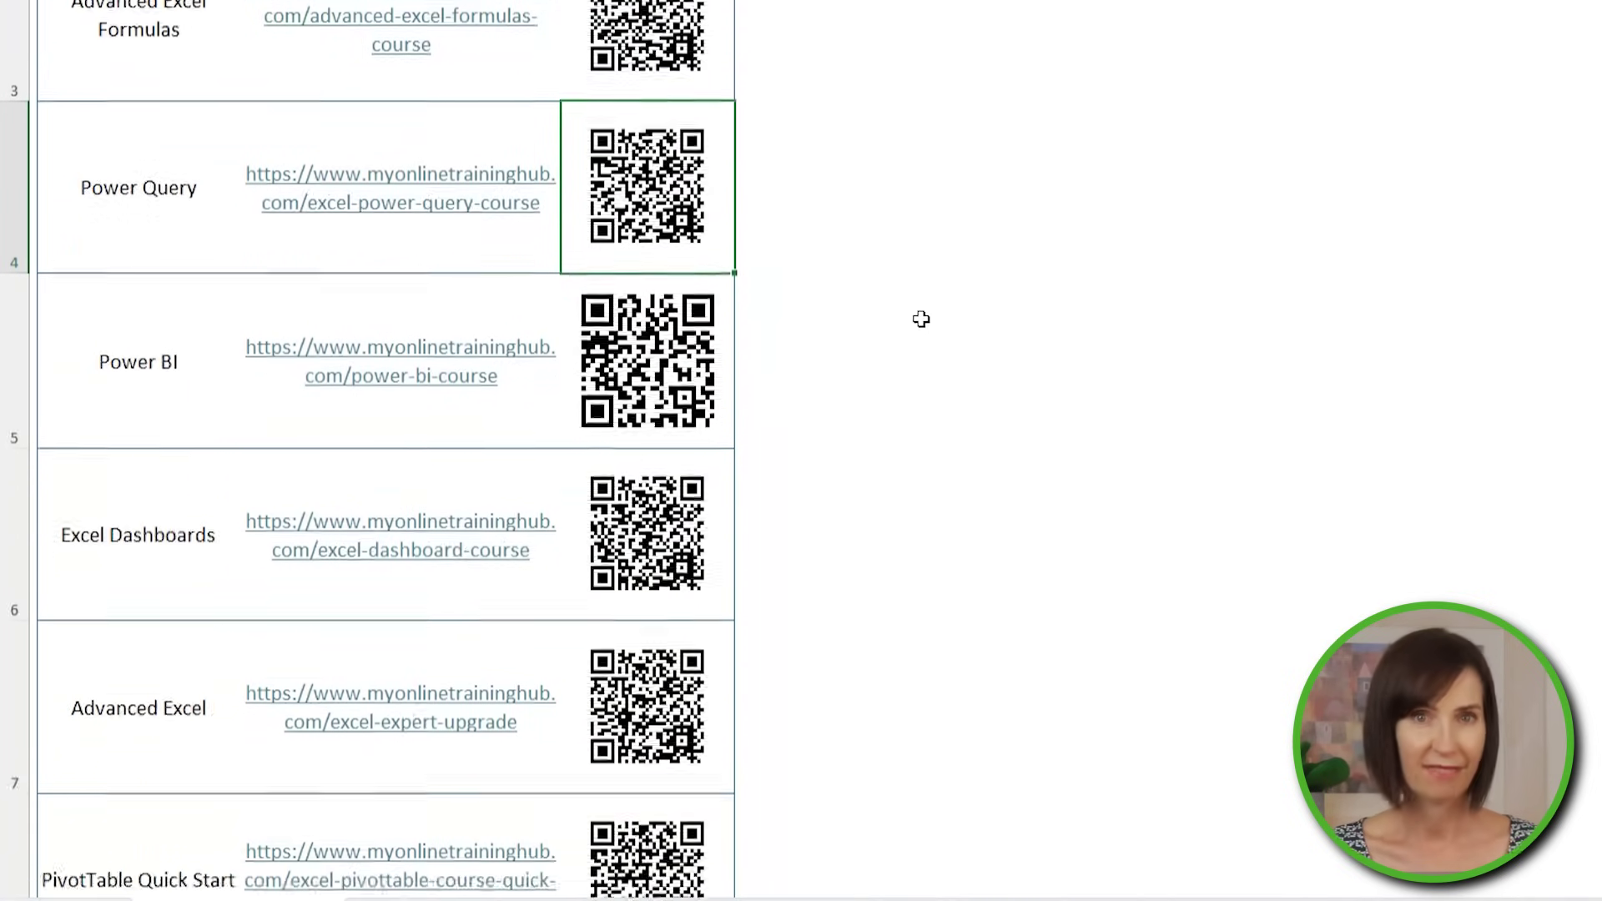
{"action": "scroll", "coordinate": [921, 318], "scroll_direction": "down", "scroll_amount": 1}
{"action": "scroll", "coordinate": [921, 319], "scroll_direction": "up", "scroll_amount": 5}
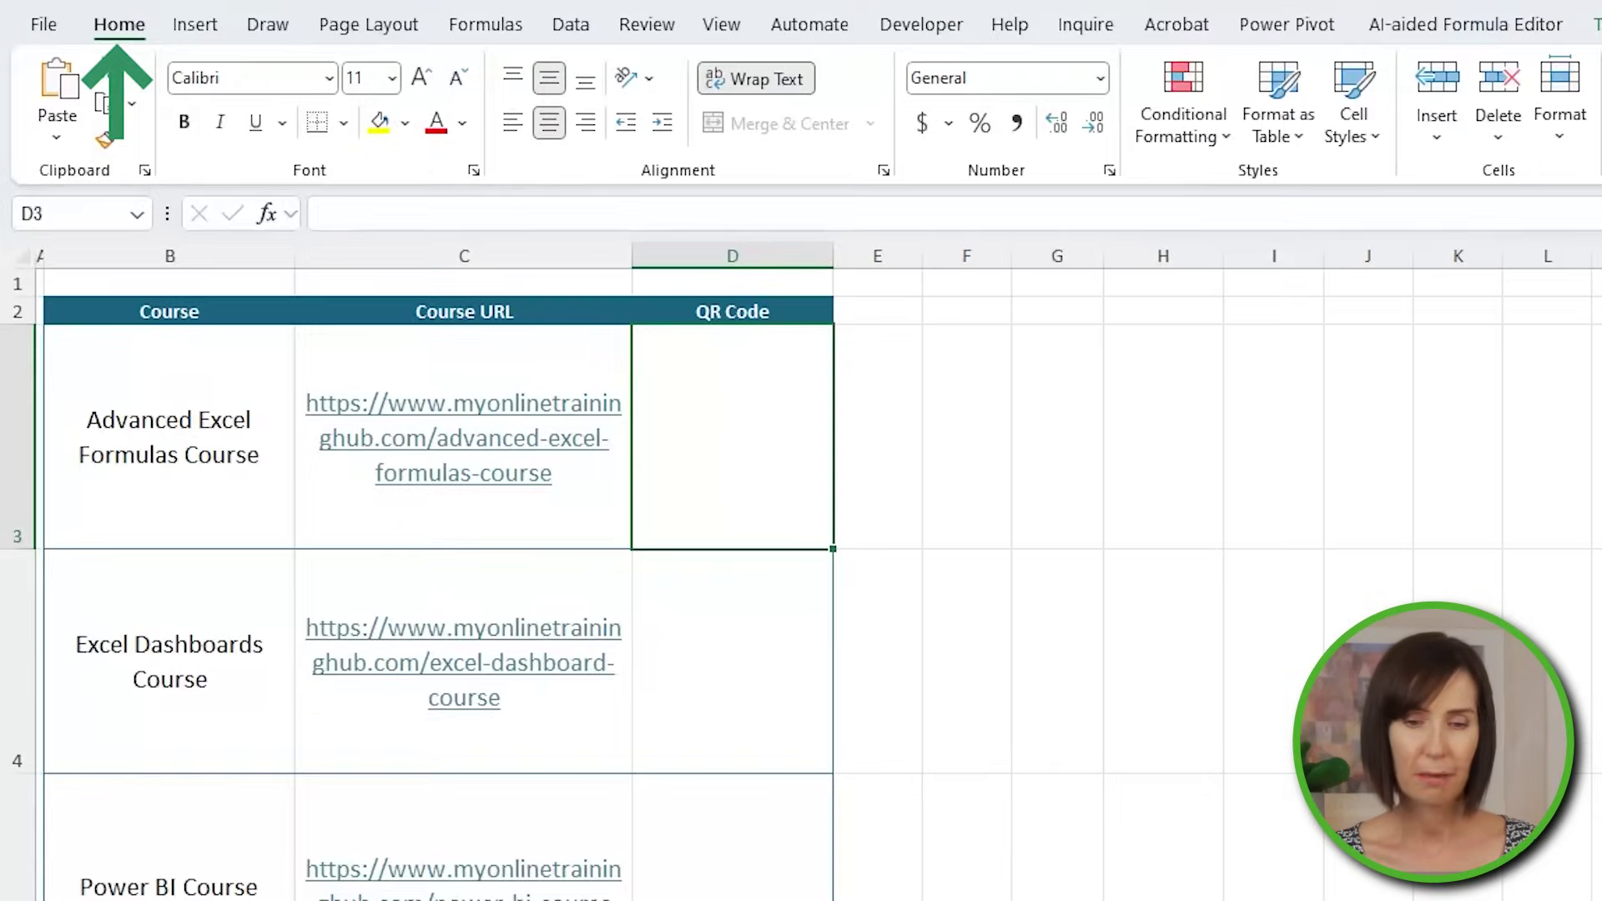
- Search the Office add-in store for EXCEL LABS, then close the store
{"action": "left_click", "coordinate": [881, 143]}
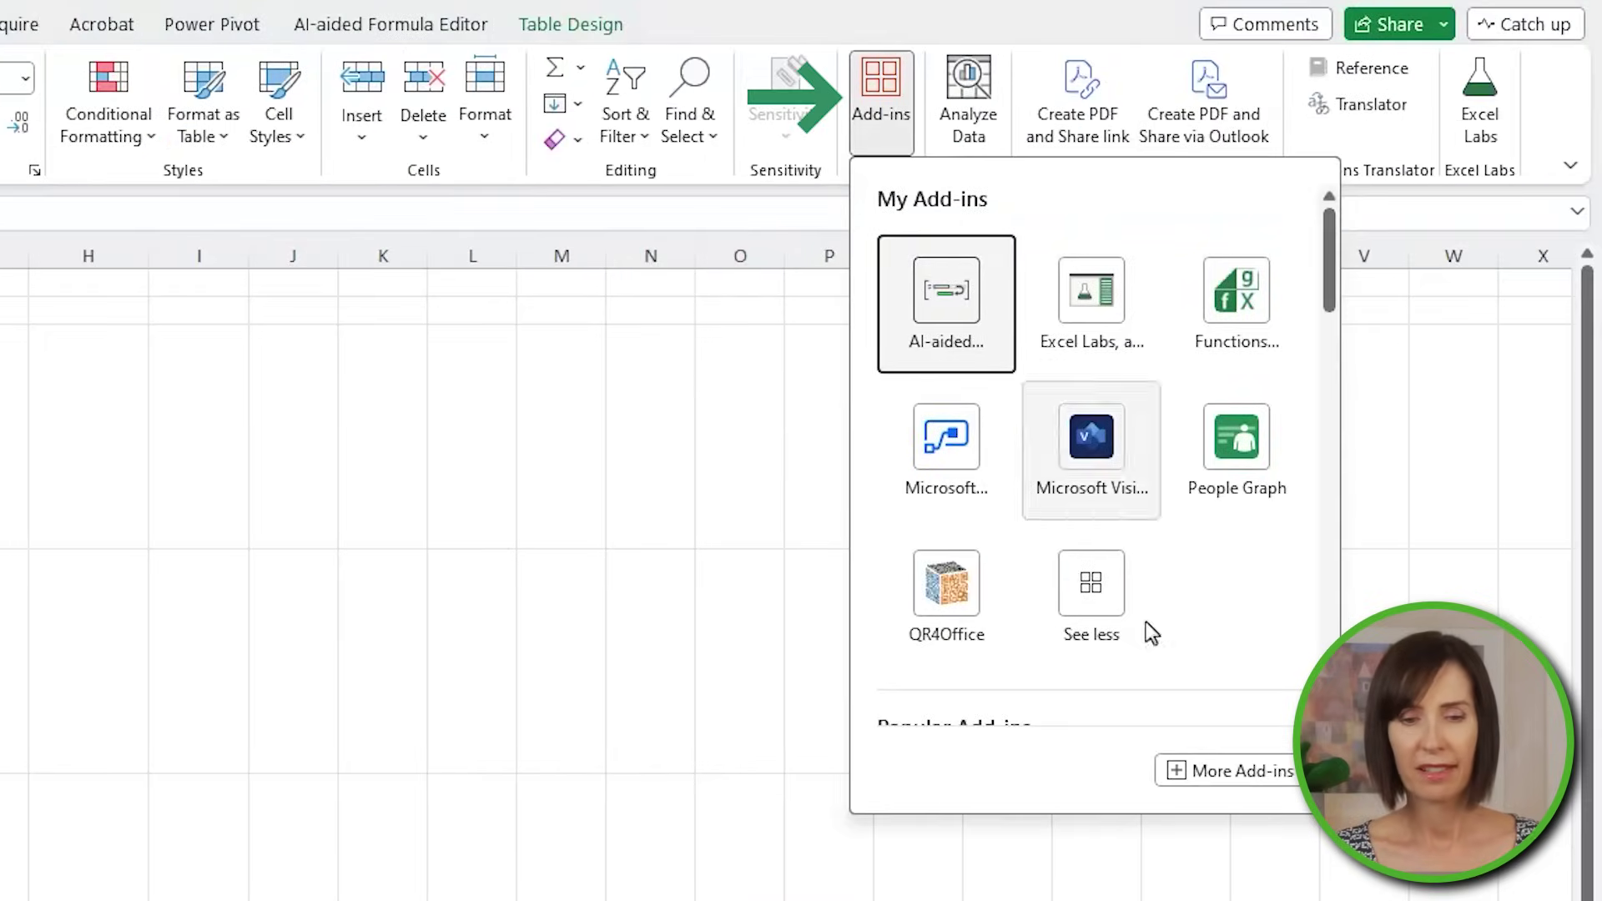
{"action": "left_click", "coordinate": [1233, 776]}
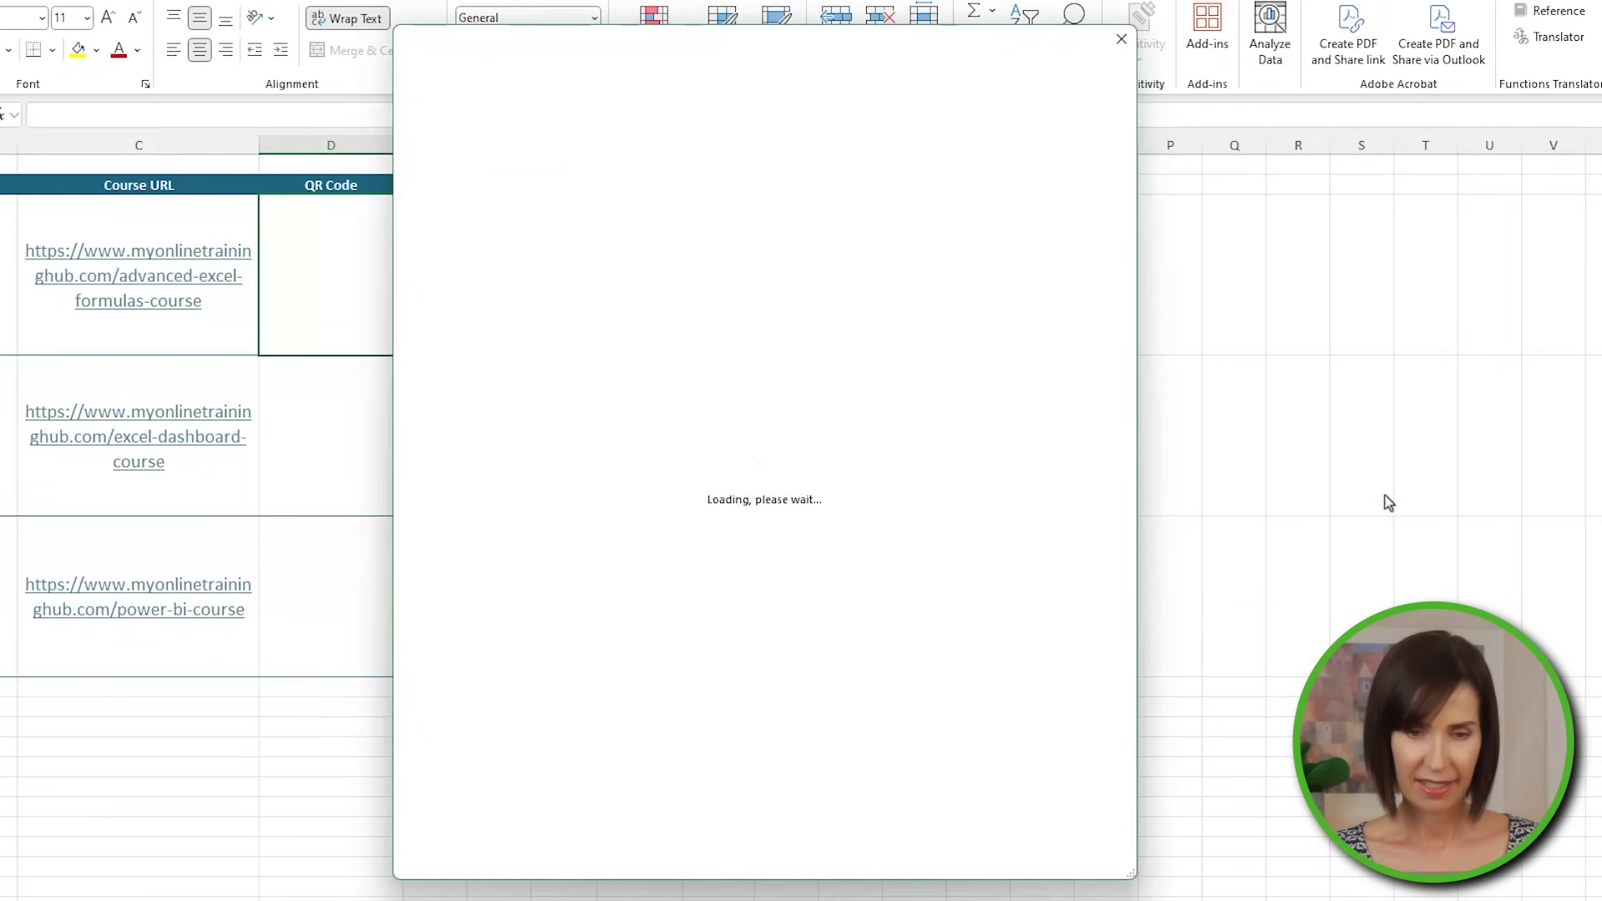
{"action": "left_click", "coordinate": [524, 185]}
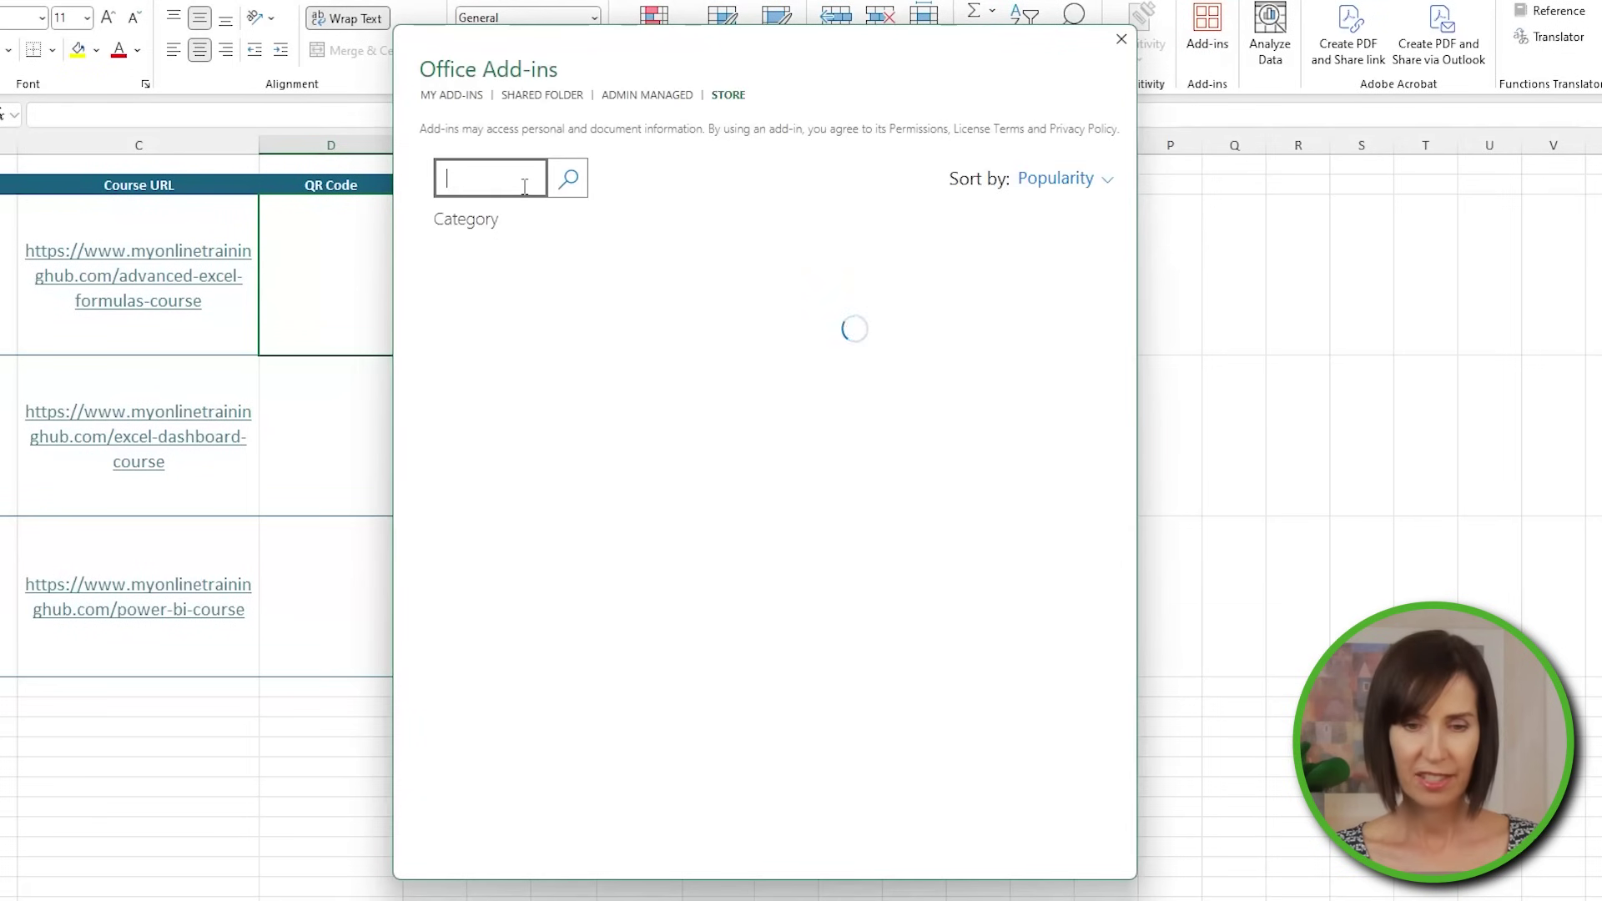
{"action": "type", "text": "EXCEL "}
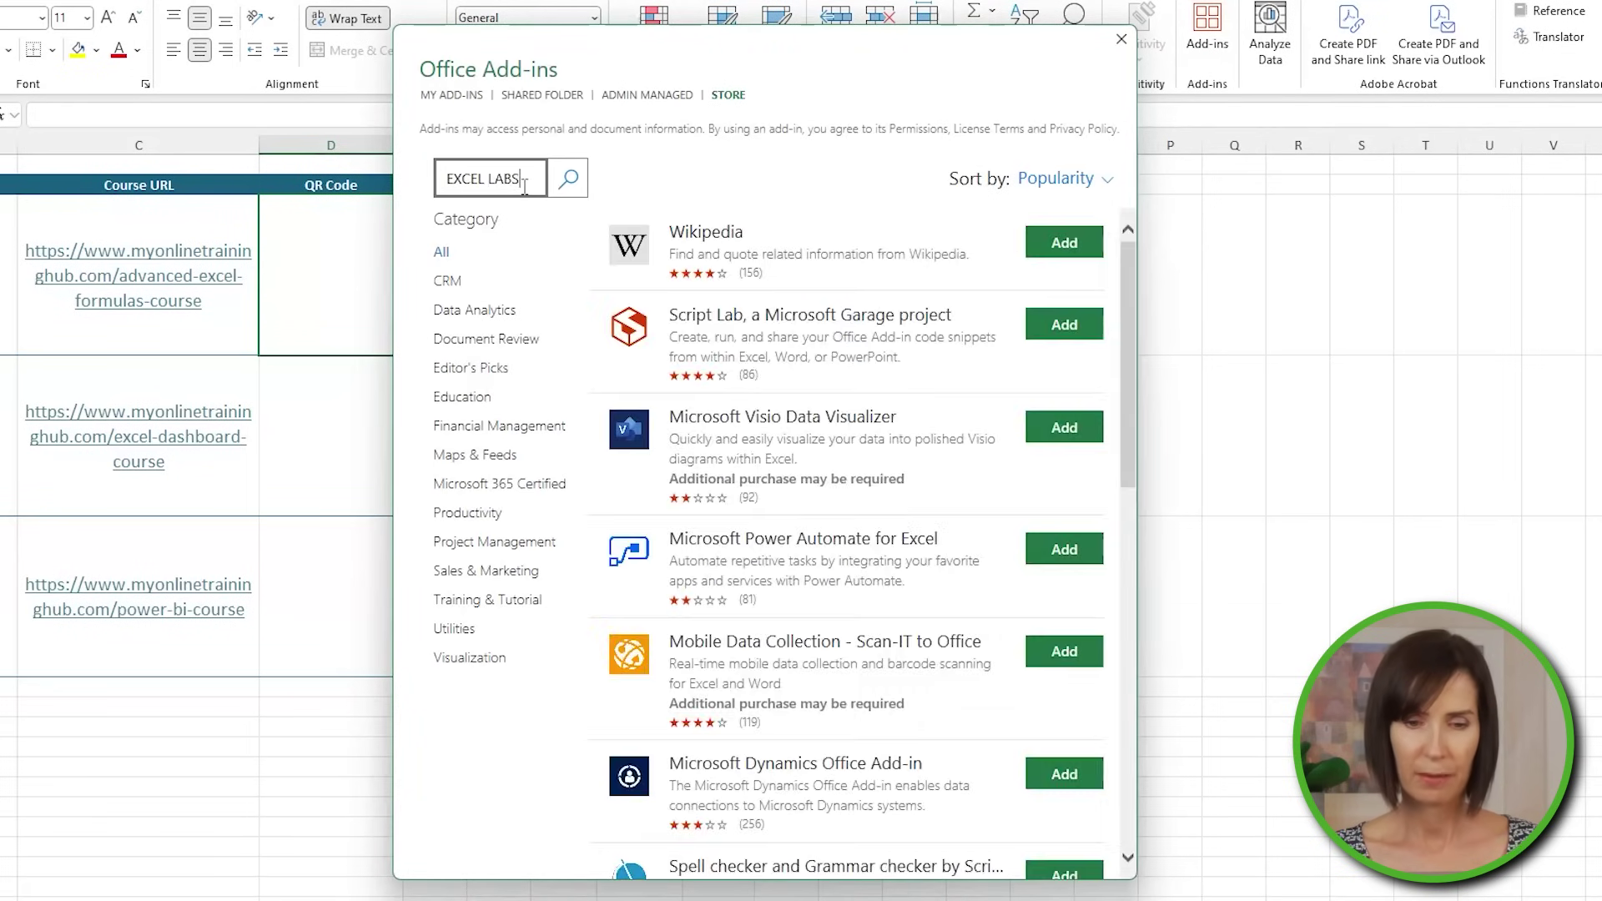
{"action": "type", "text": "LABS"}
{"action": "key", "text": "Return"}
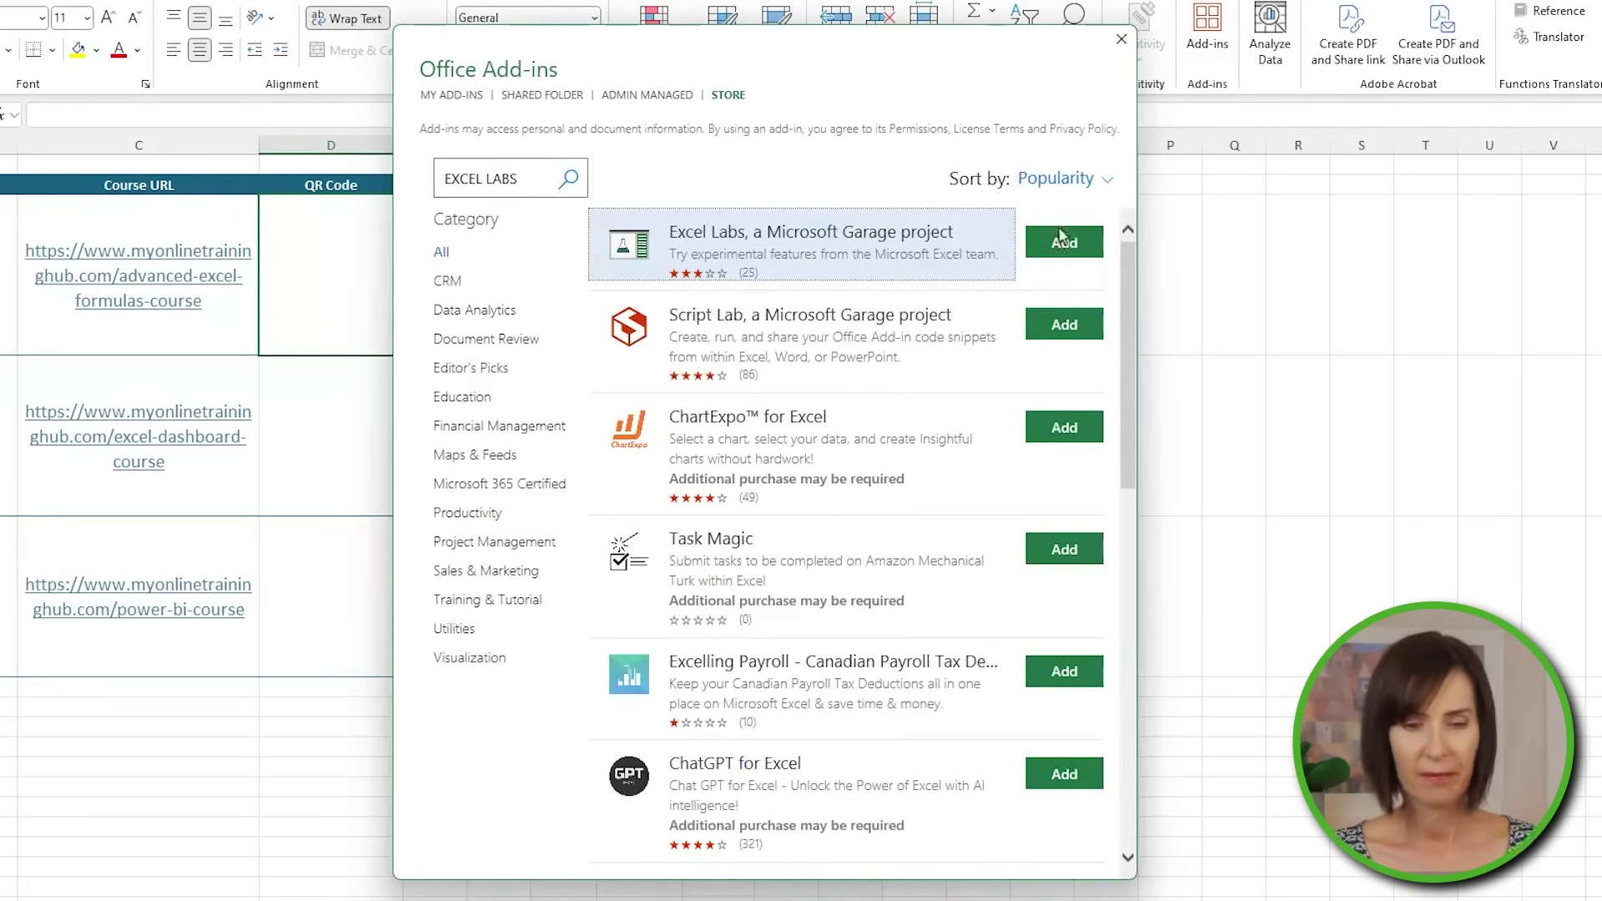
{"action": "left_click", "coordinate": [1121, 40]}
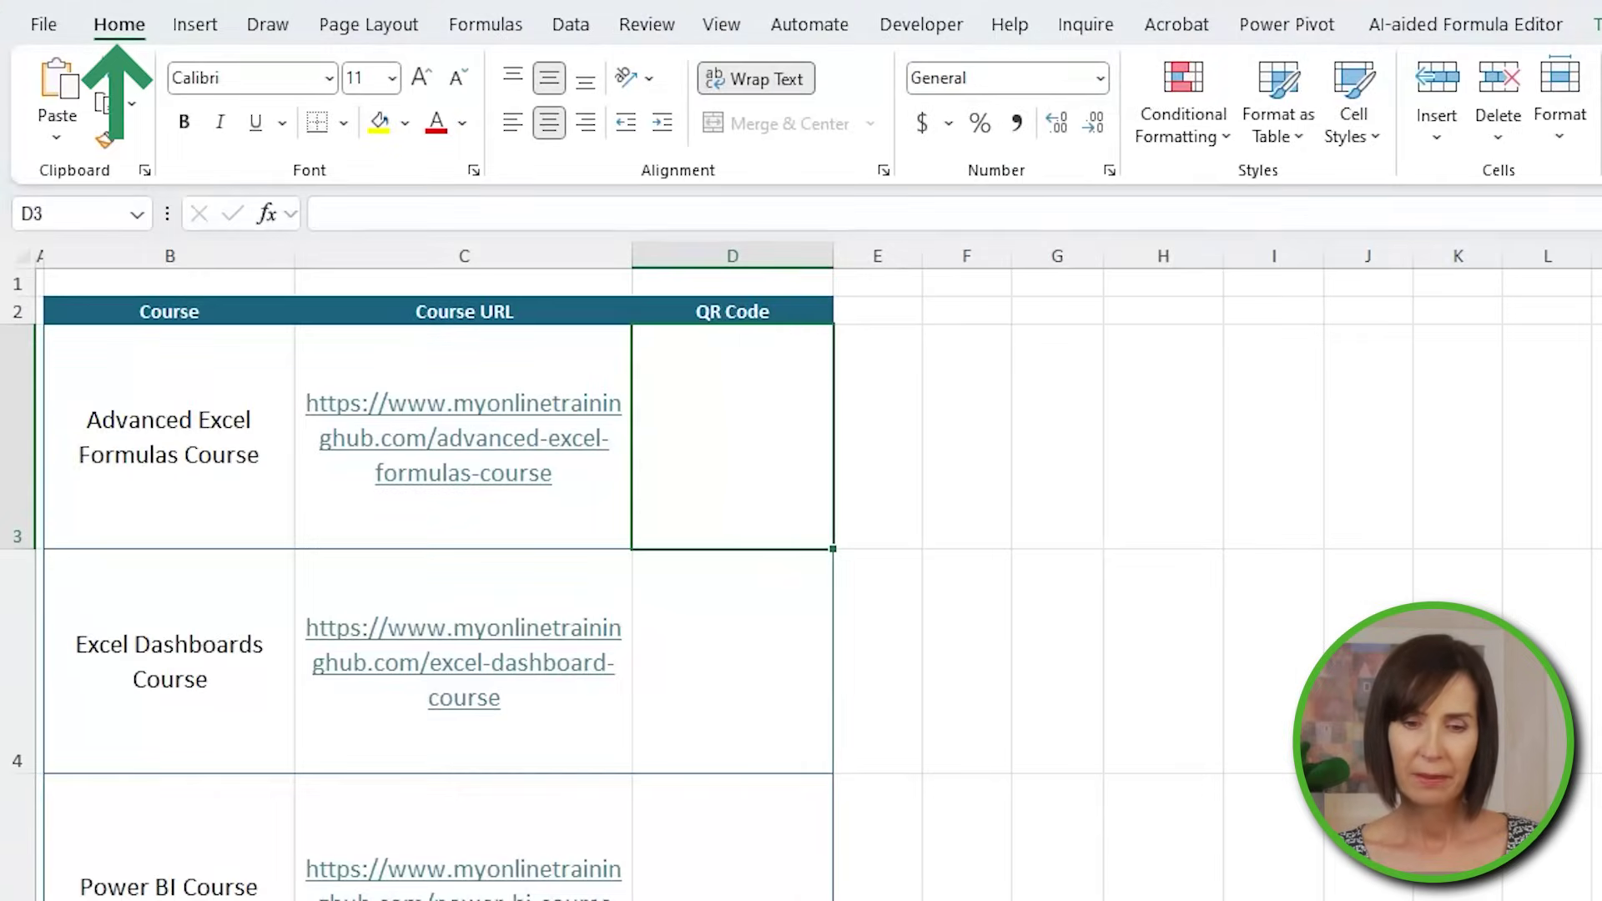
- Open Excel Labs' advanced formula environment and start a new named function under Names
{"action": "left_click", "coordinate": [1493, 146]}
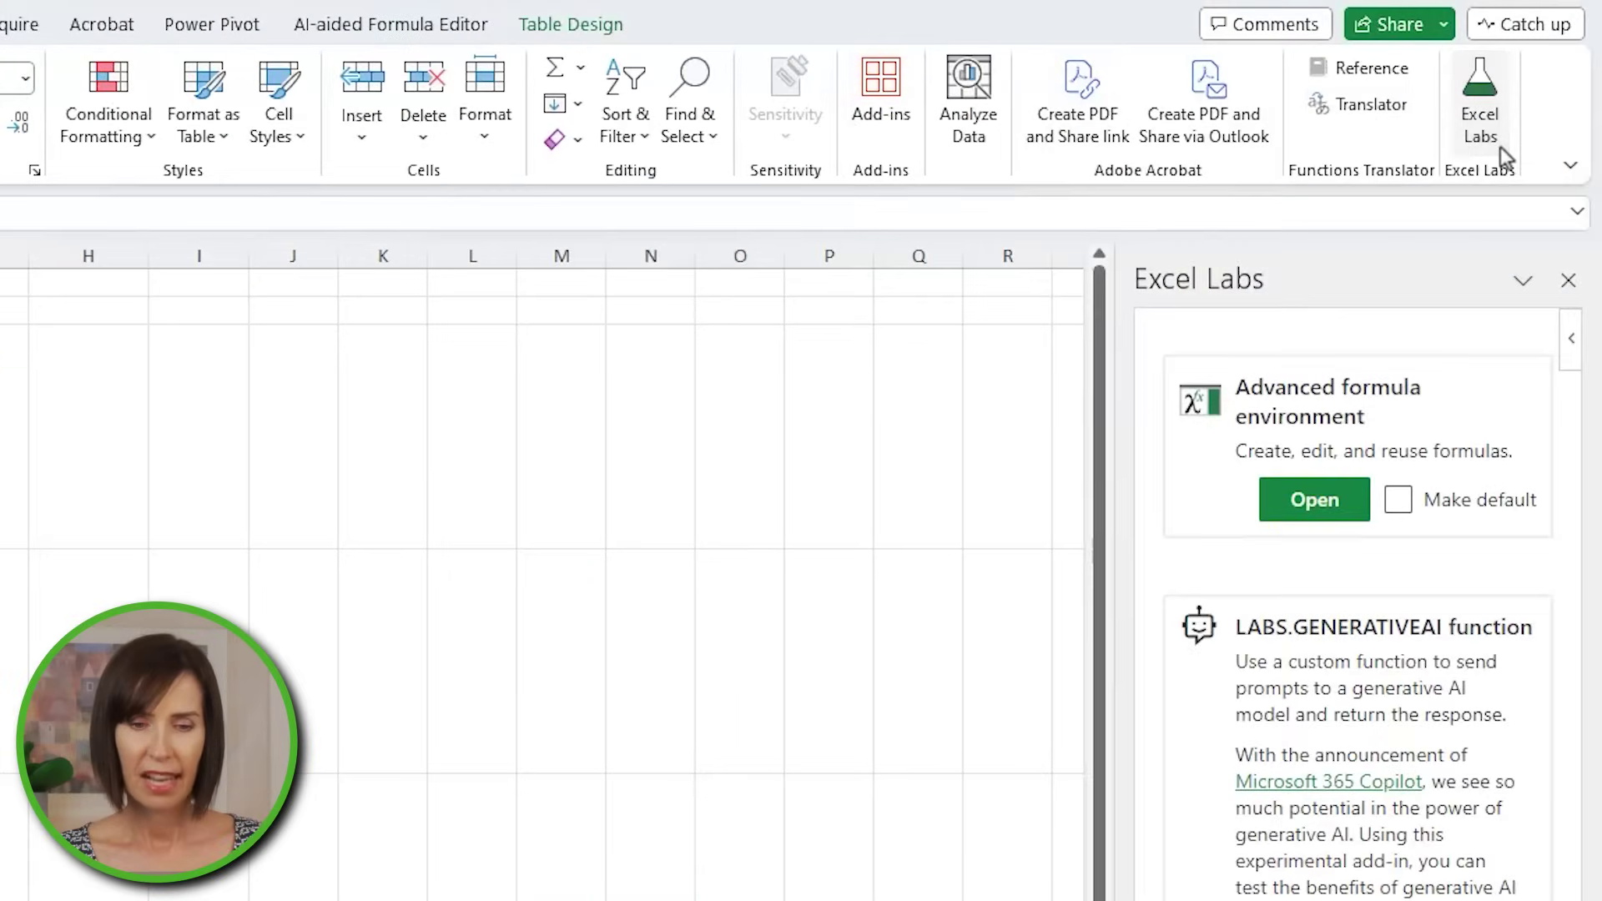
{"action": "left_click", "coordinate": [1269, 505]}
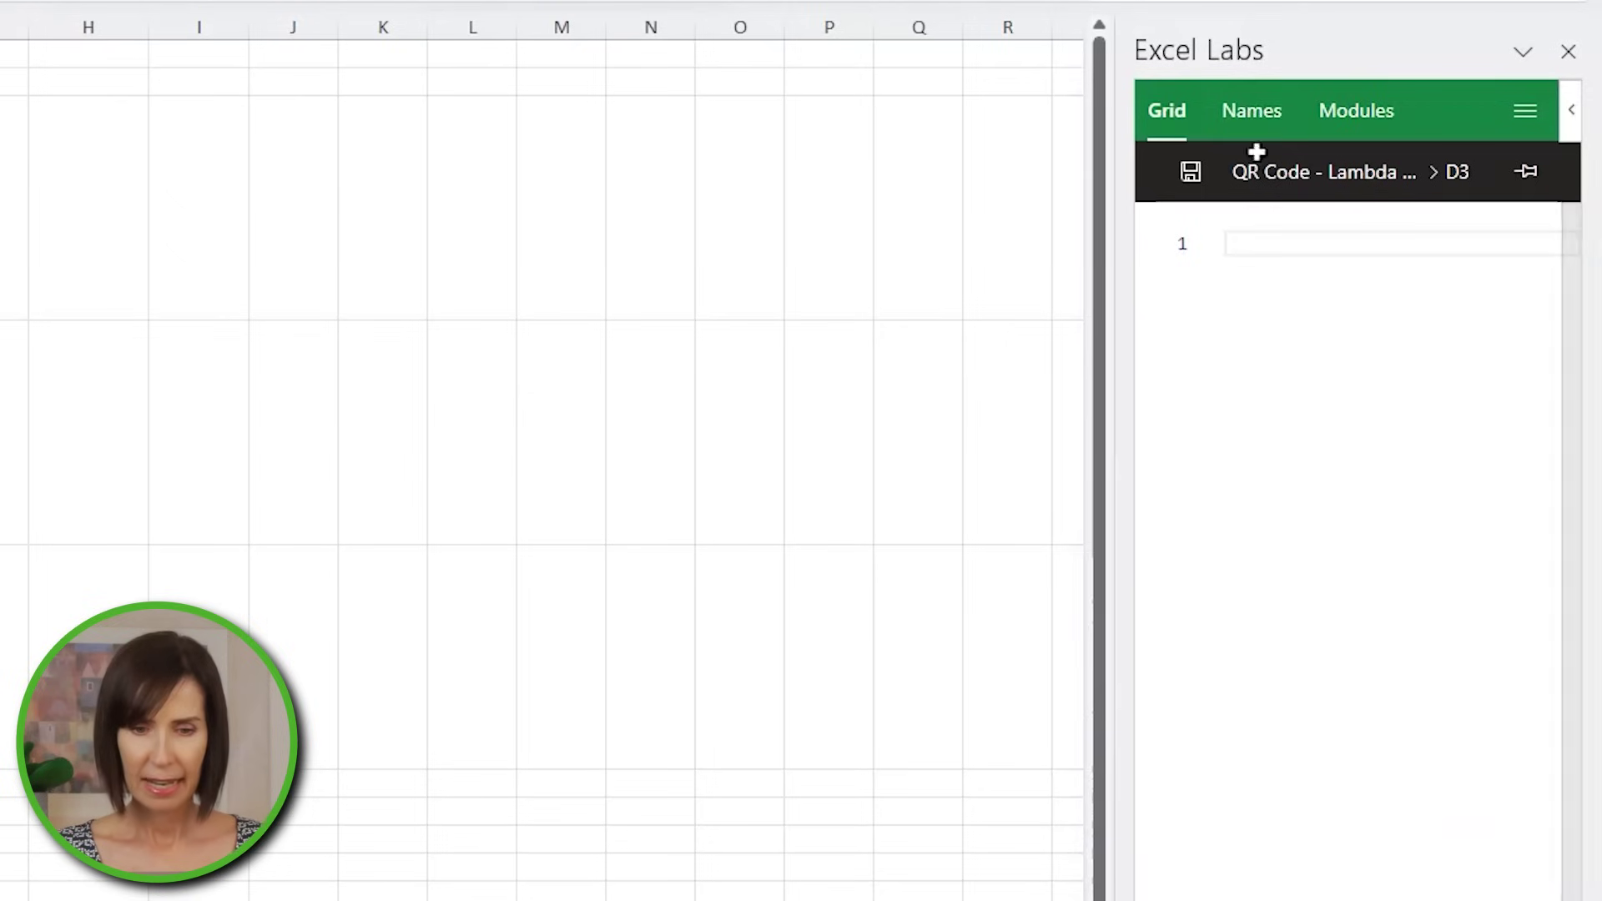
{"action": "left_click", "coordinate": [1254, 118]}
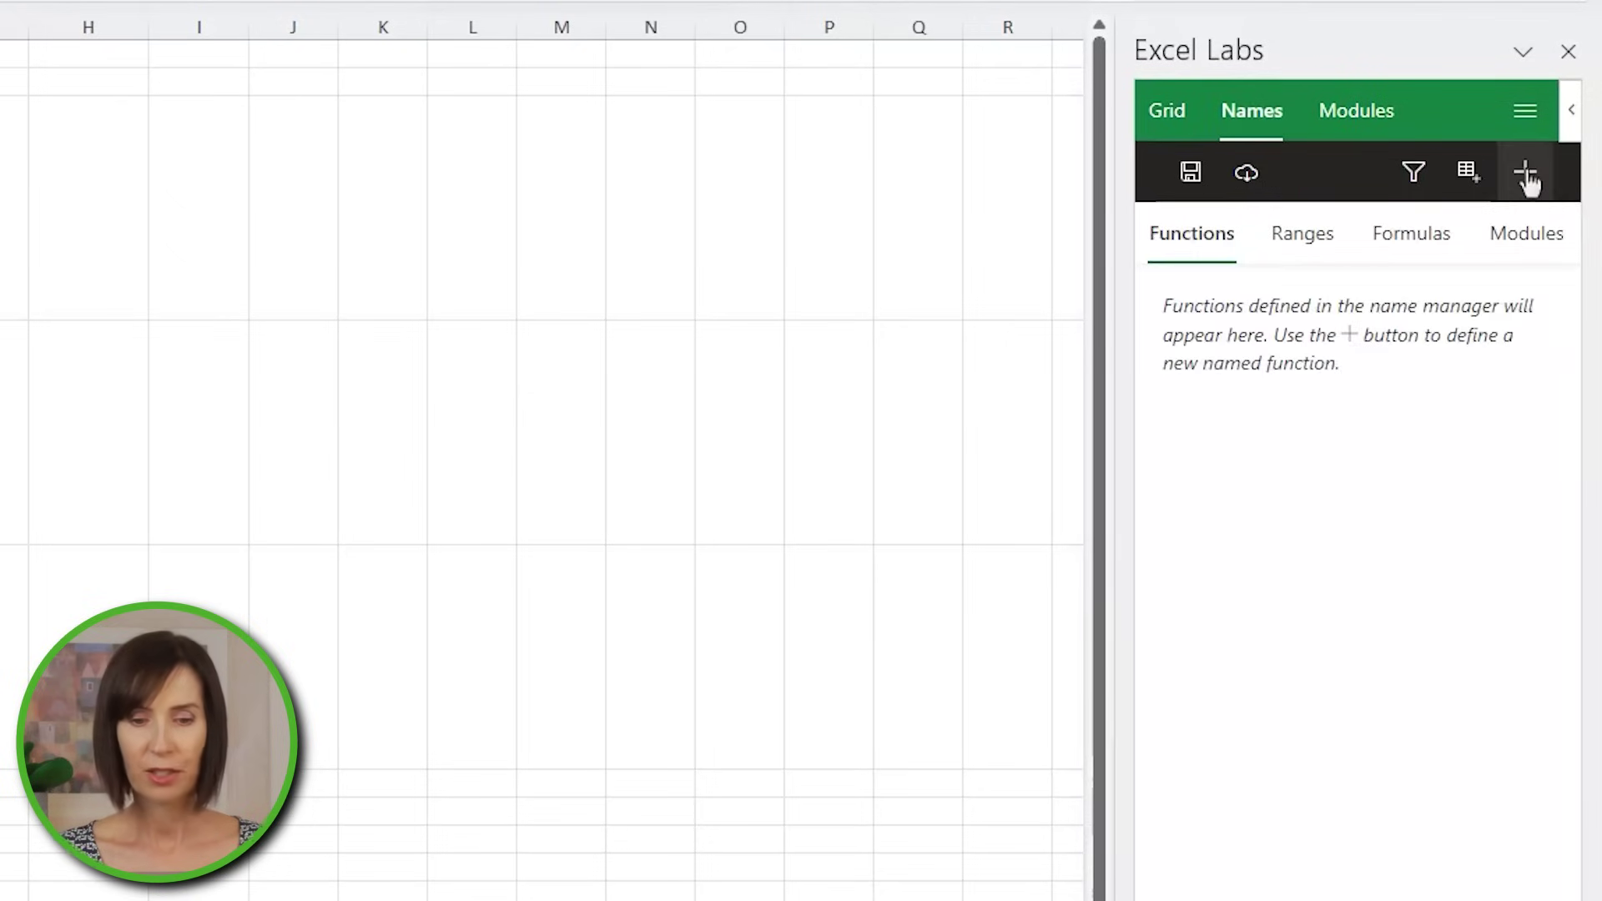
{"action": "left_click", "coordinate": [1526, 174]}
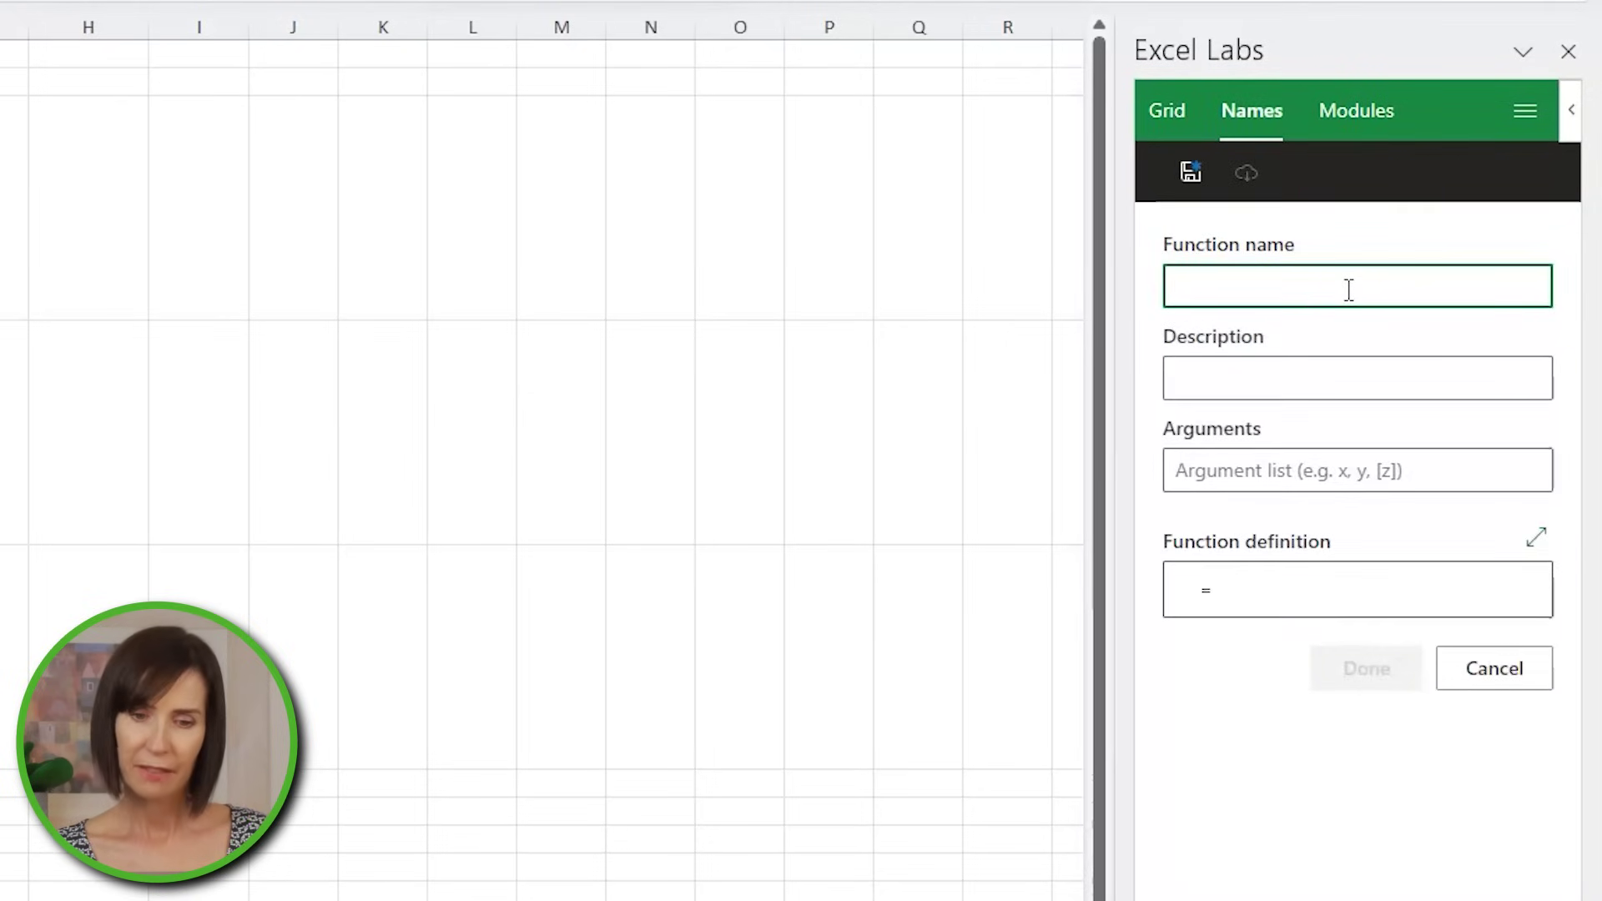
- Name the function fnGetQRCode with description fnGetQRCode(URL For QR, Size of QR)
{"action": "type", "text": "fnGetQRCode"}
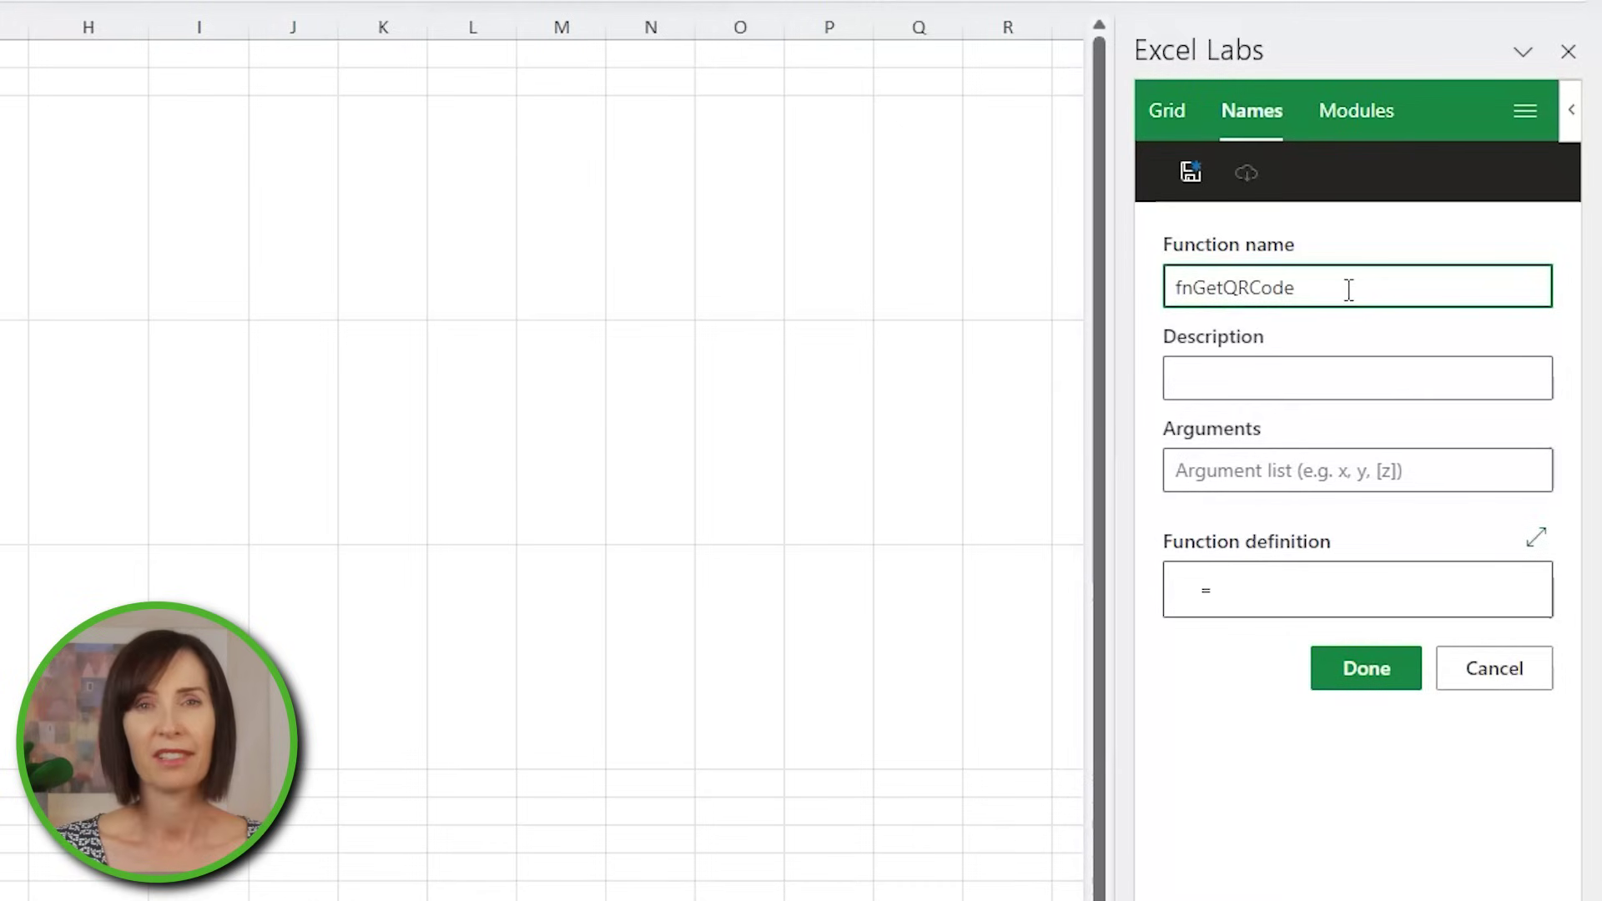
{"action": "key", "text": "Tab"}
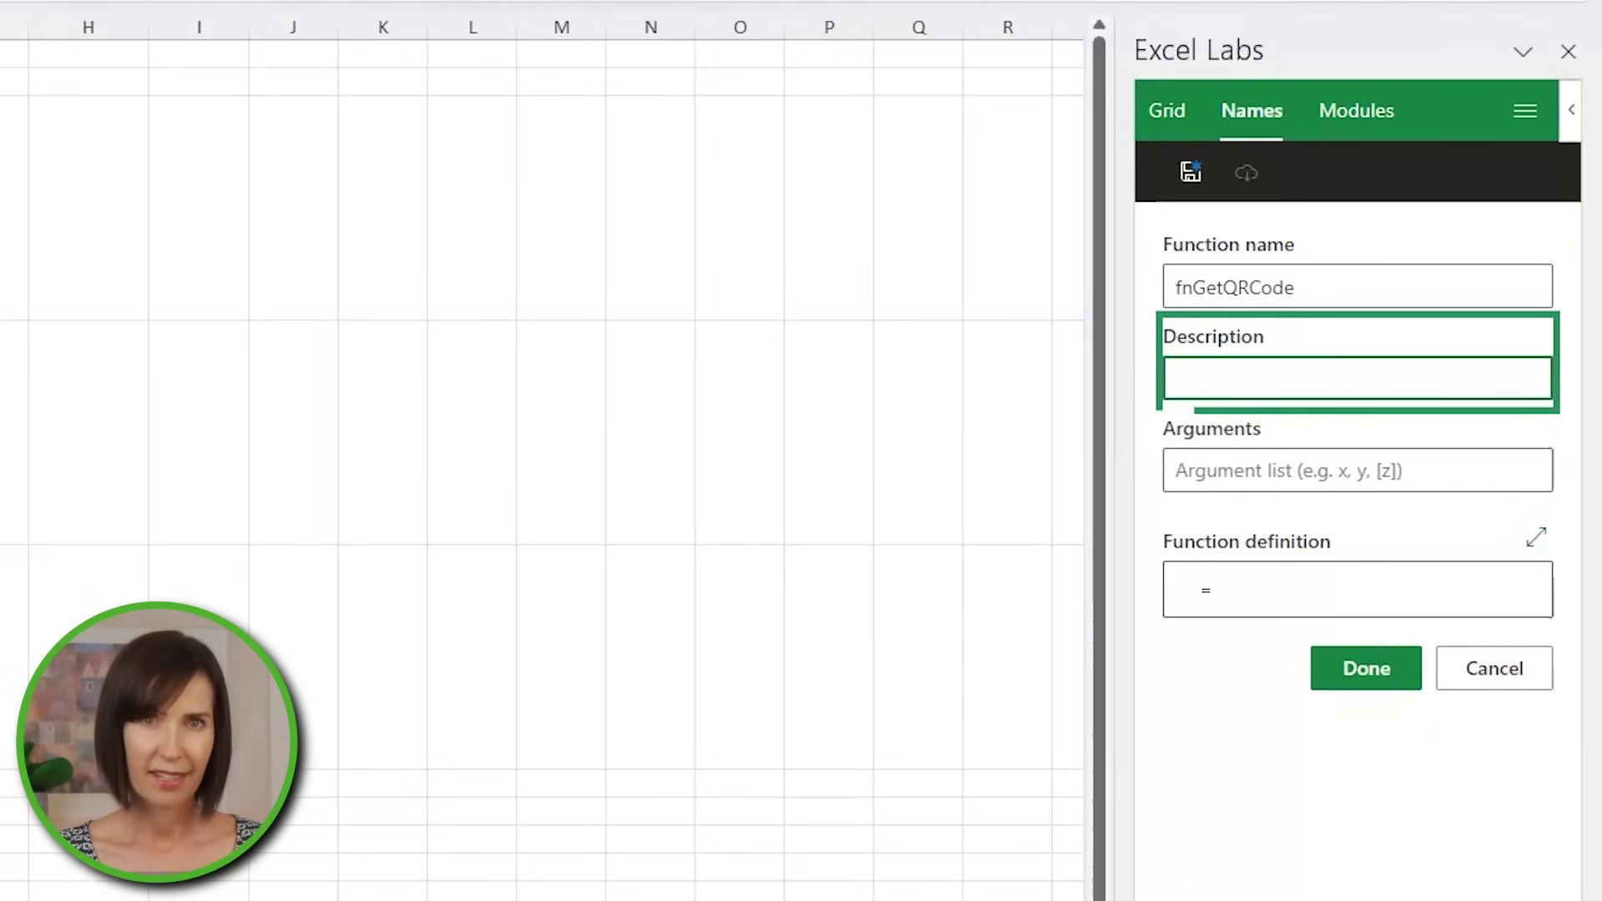
{"action": "type", "text": "fnGetQRCode(URL For QR, Size of QR"}
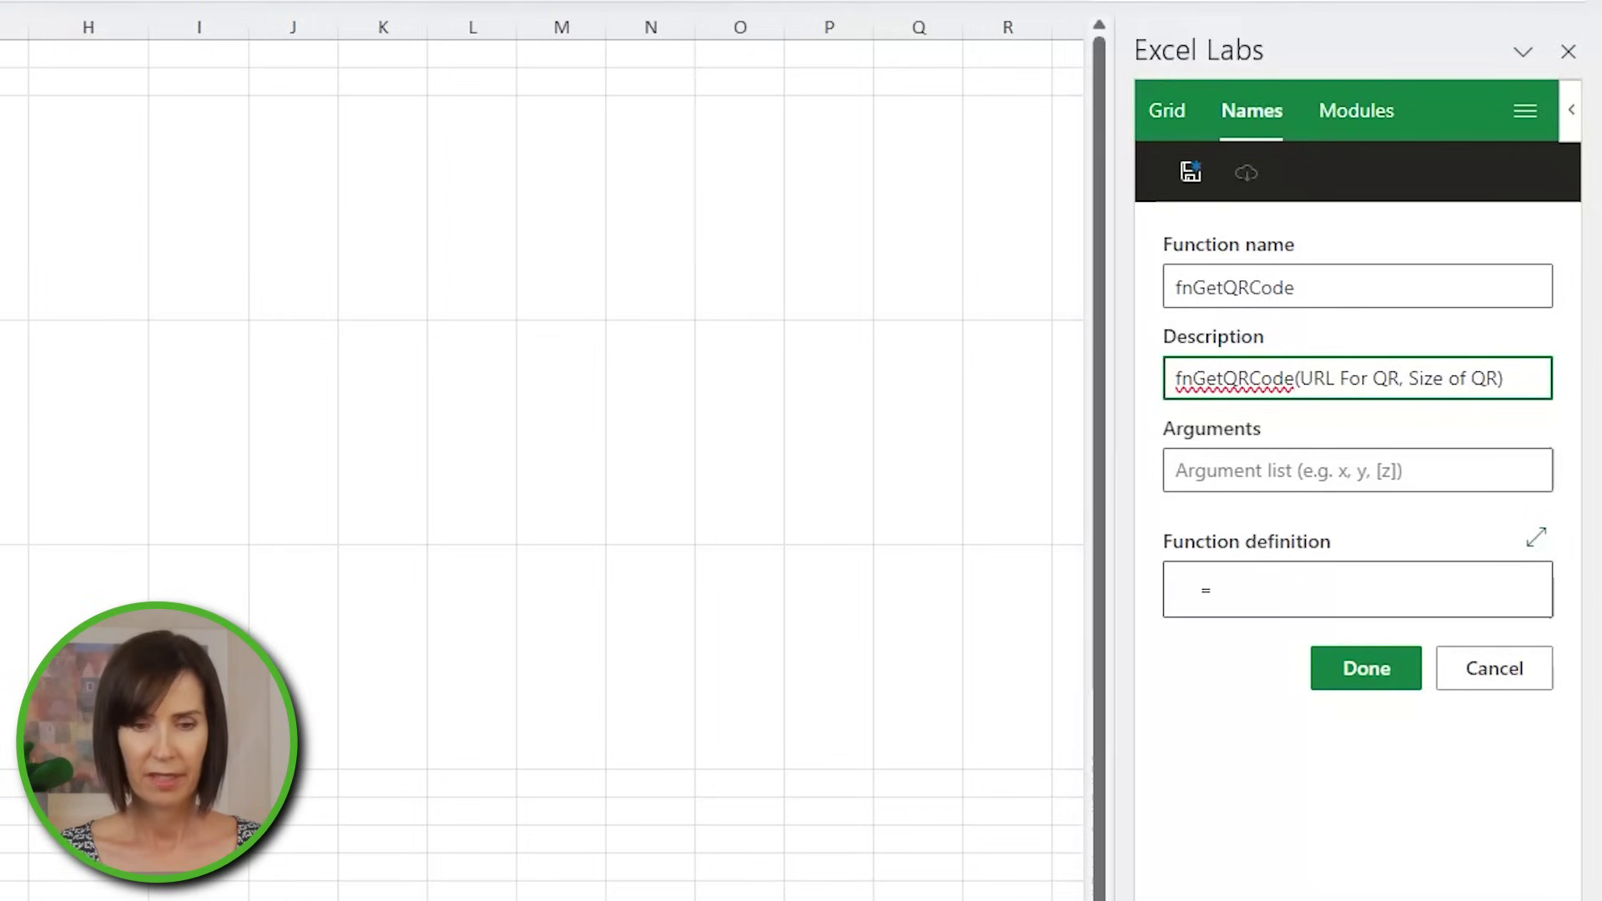
- Add the arguments url and size, and widen the function editor
{"action": "key", "text": "Tab"}
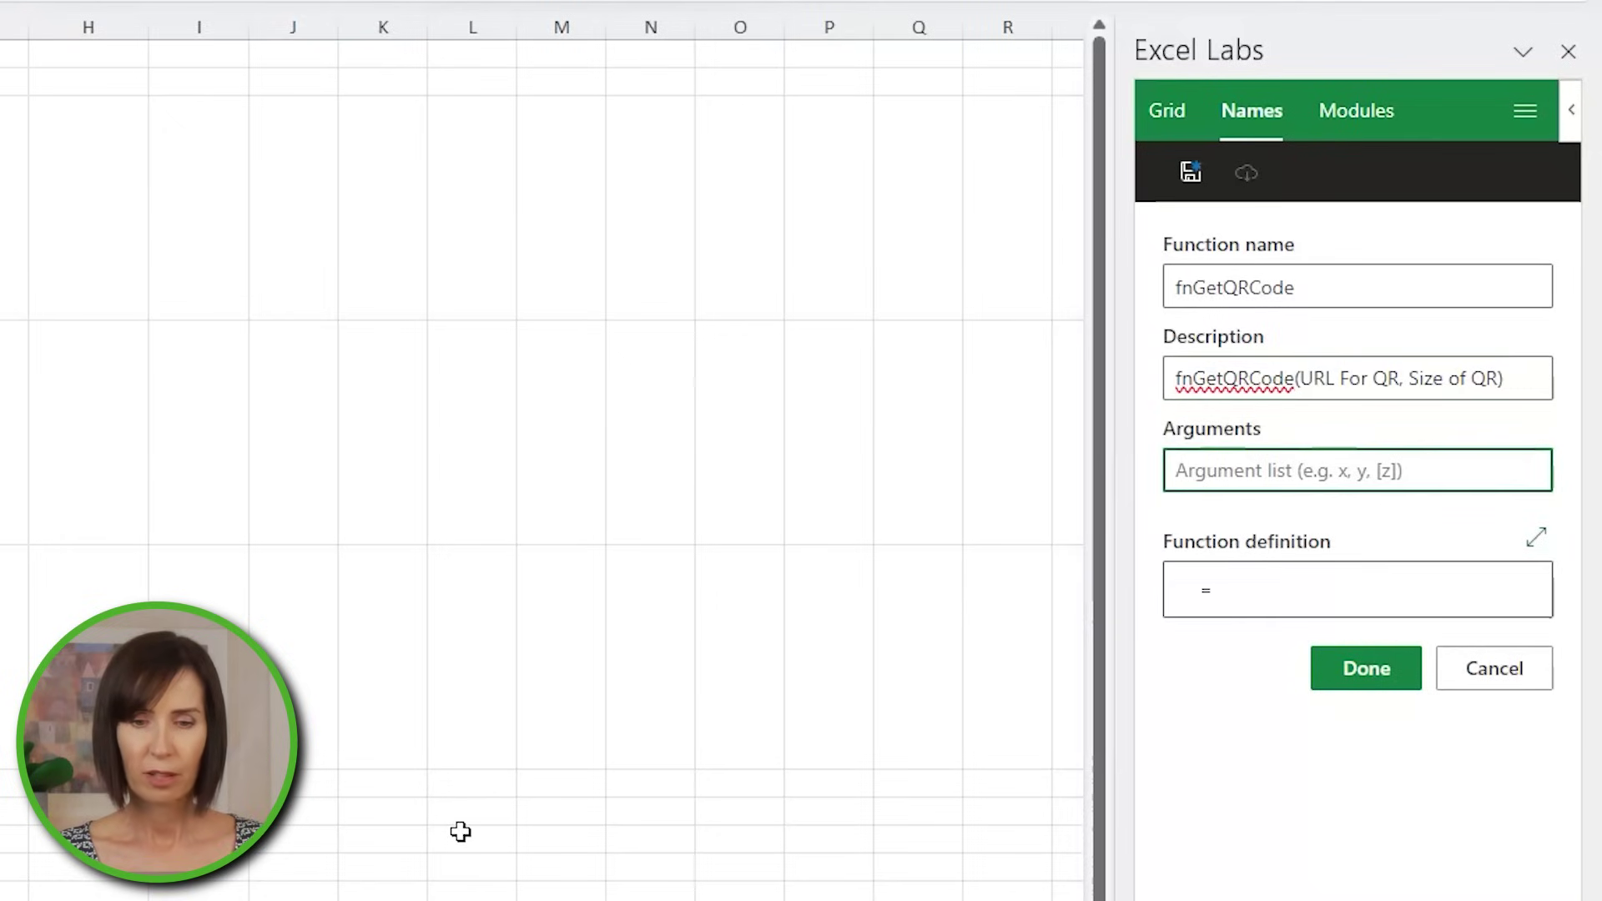
{"action": "type", "text": "url"}
{"action": "key", "text": "Return"}
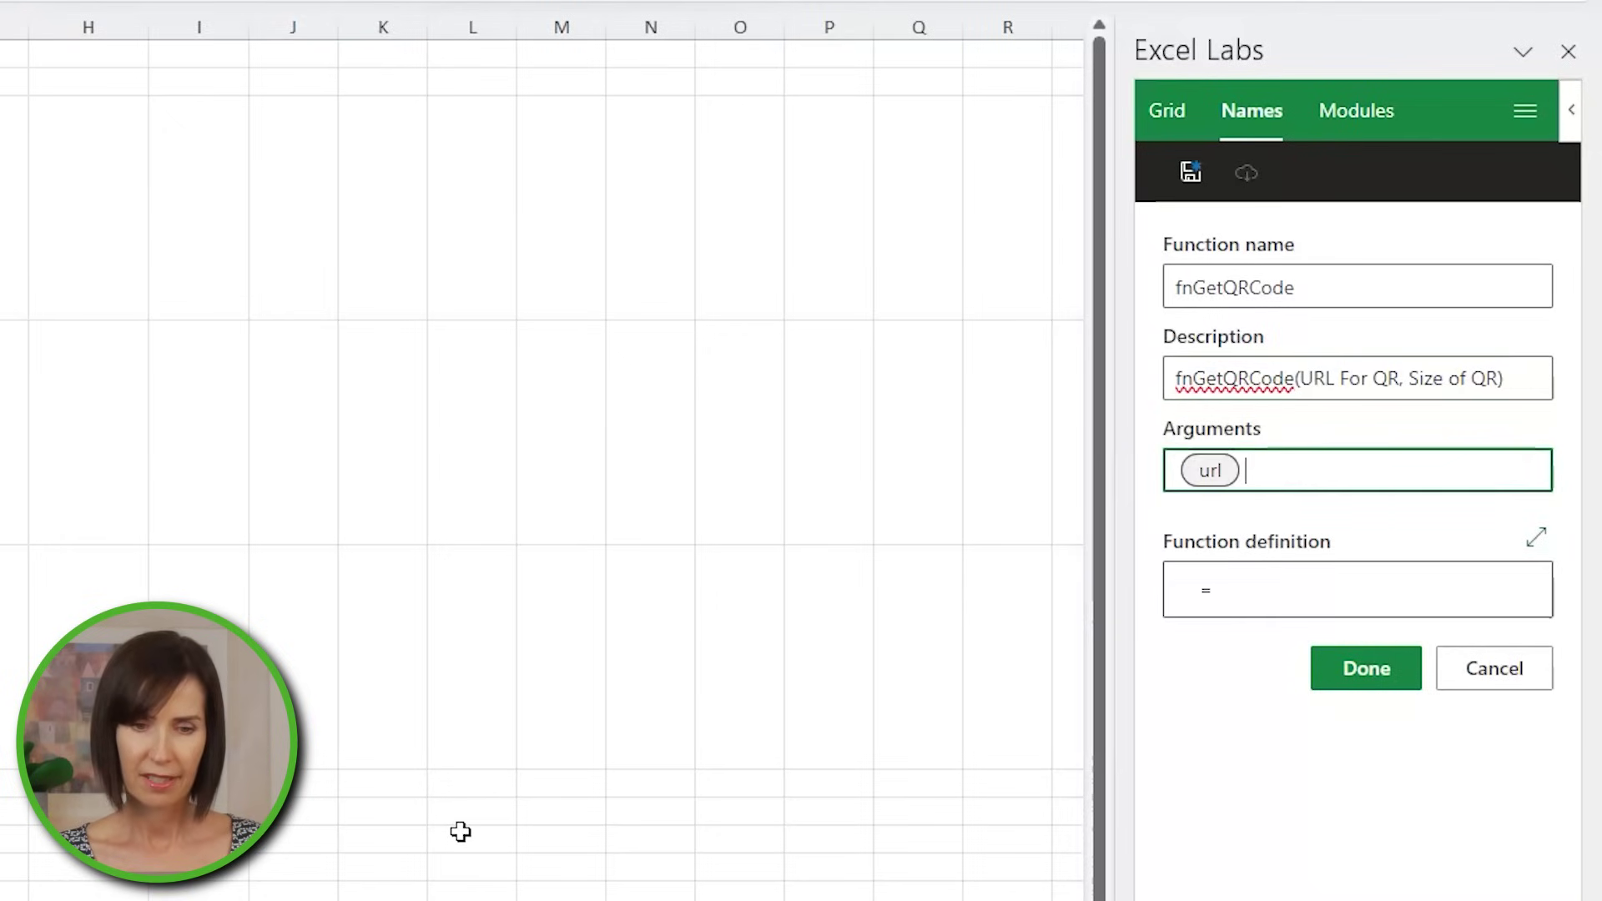
{"action": "type", "text": "size"}
{"action": "key", "text": "Return"}
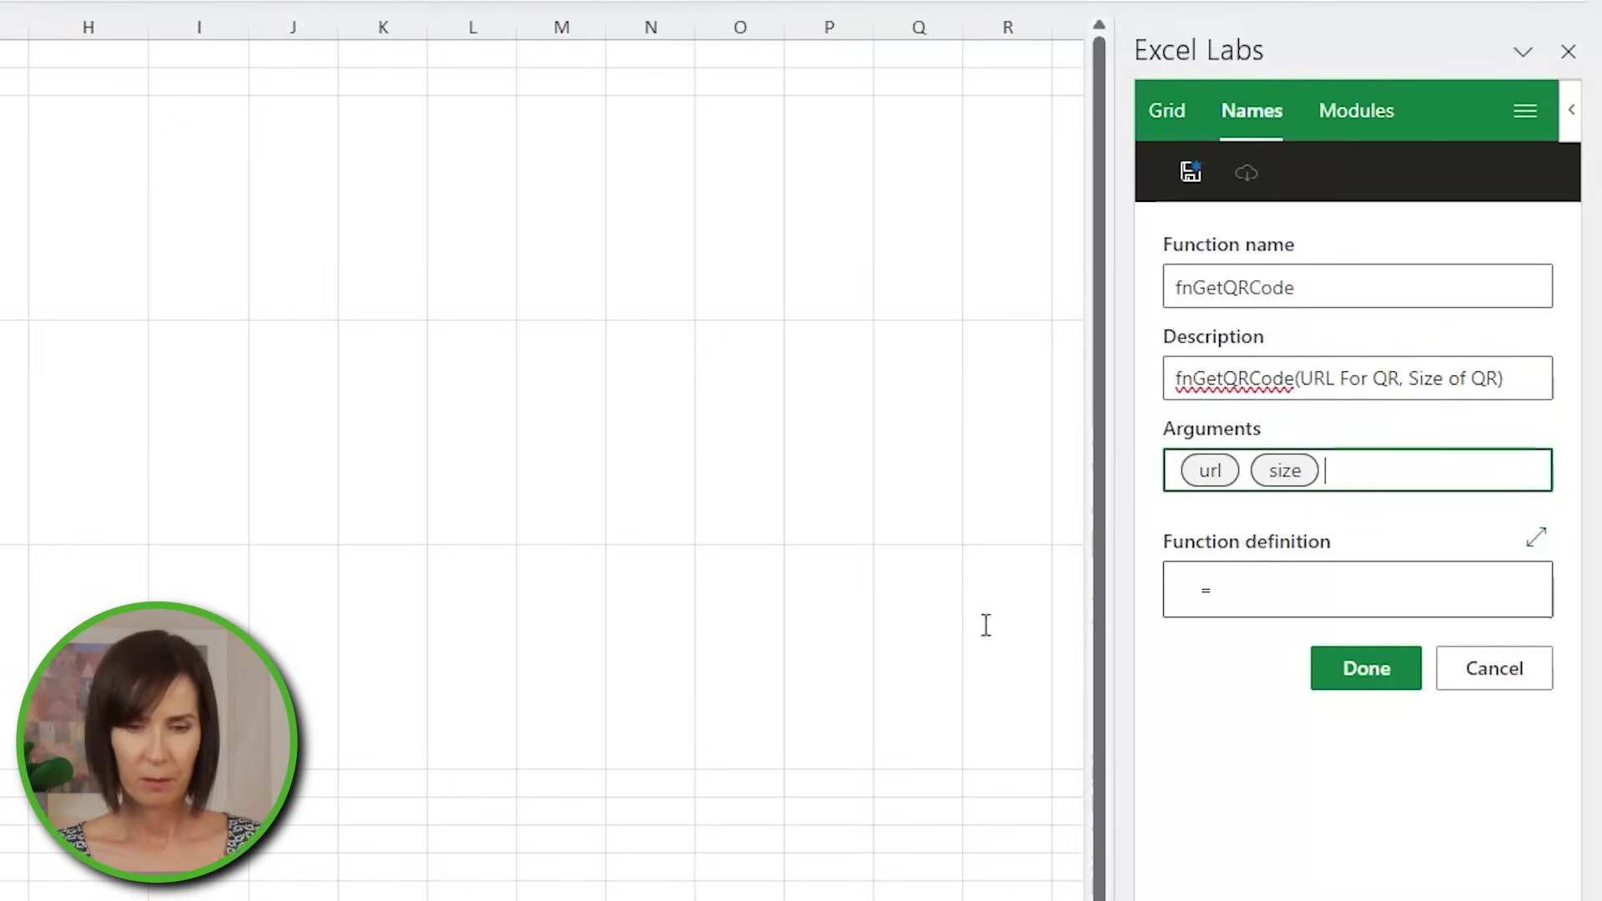
{"action": "left_click_drag", "start_coordinate": [1116, 572], "coordinate": [250, 600]}
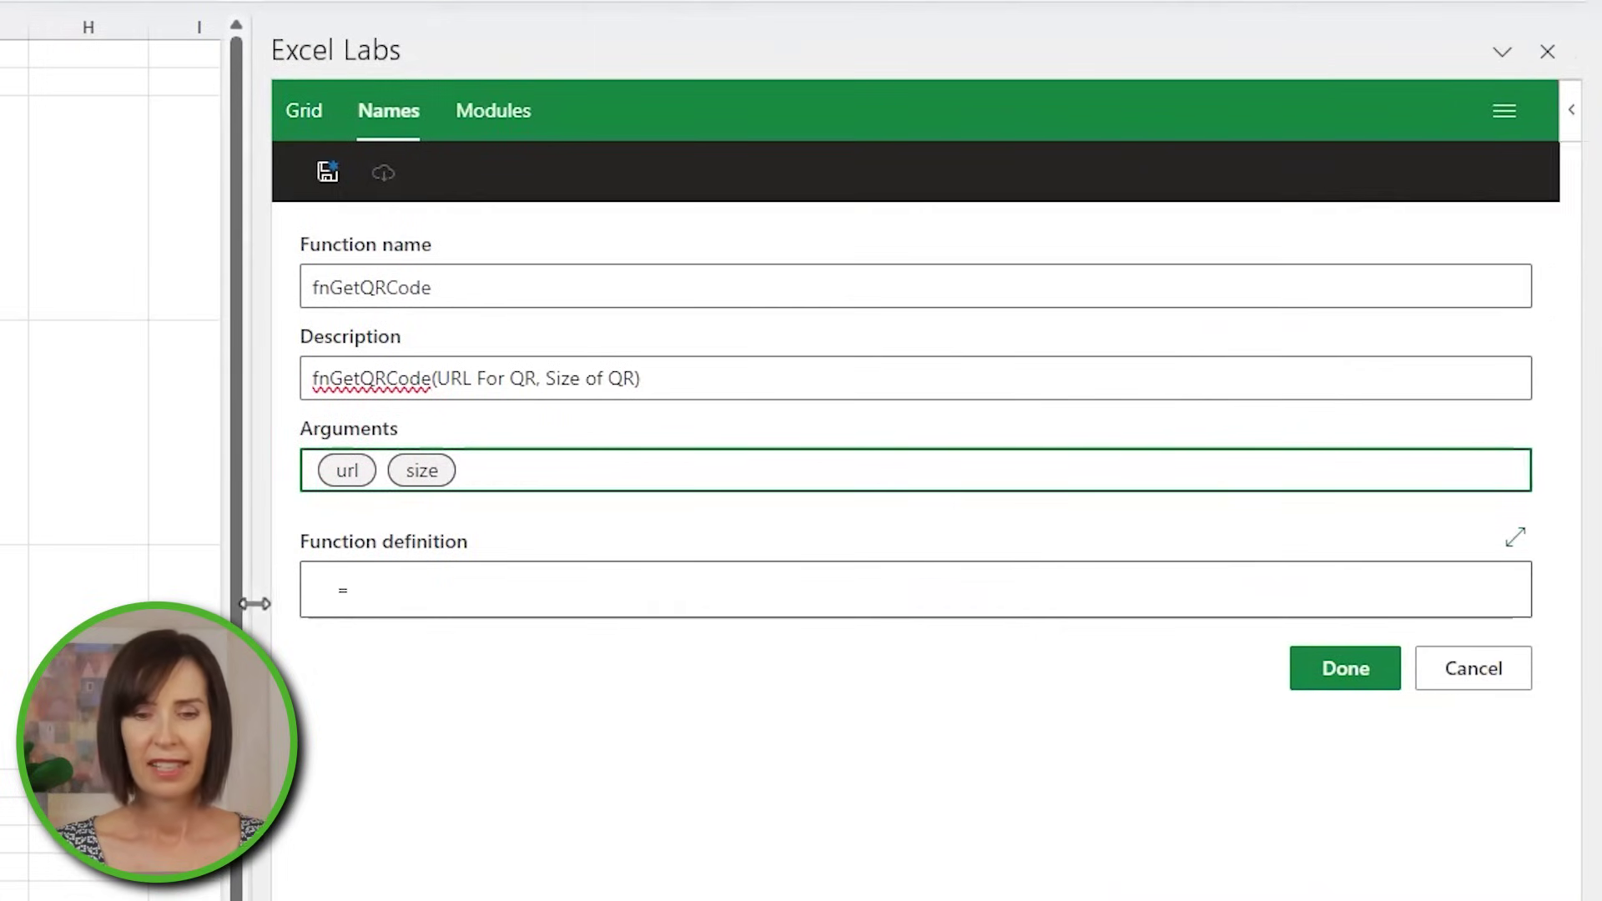
- Paste the IMAGE formula as the definition and replace 150x150 with " & size & "x" & size & "
{"action": "left_click", "coordinate": [392, 590]}
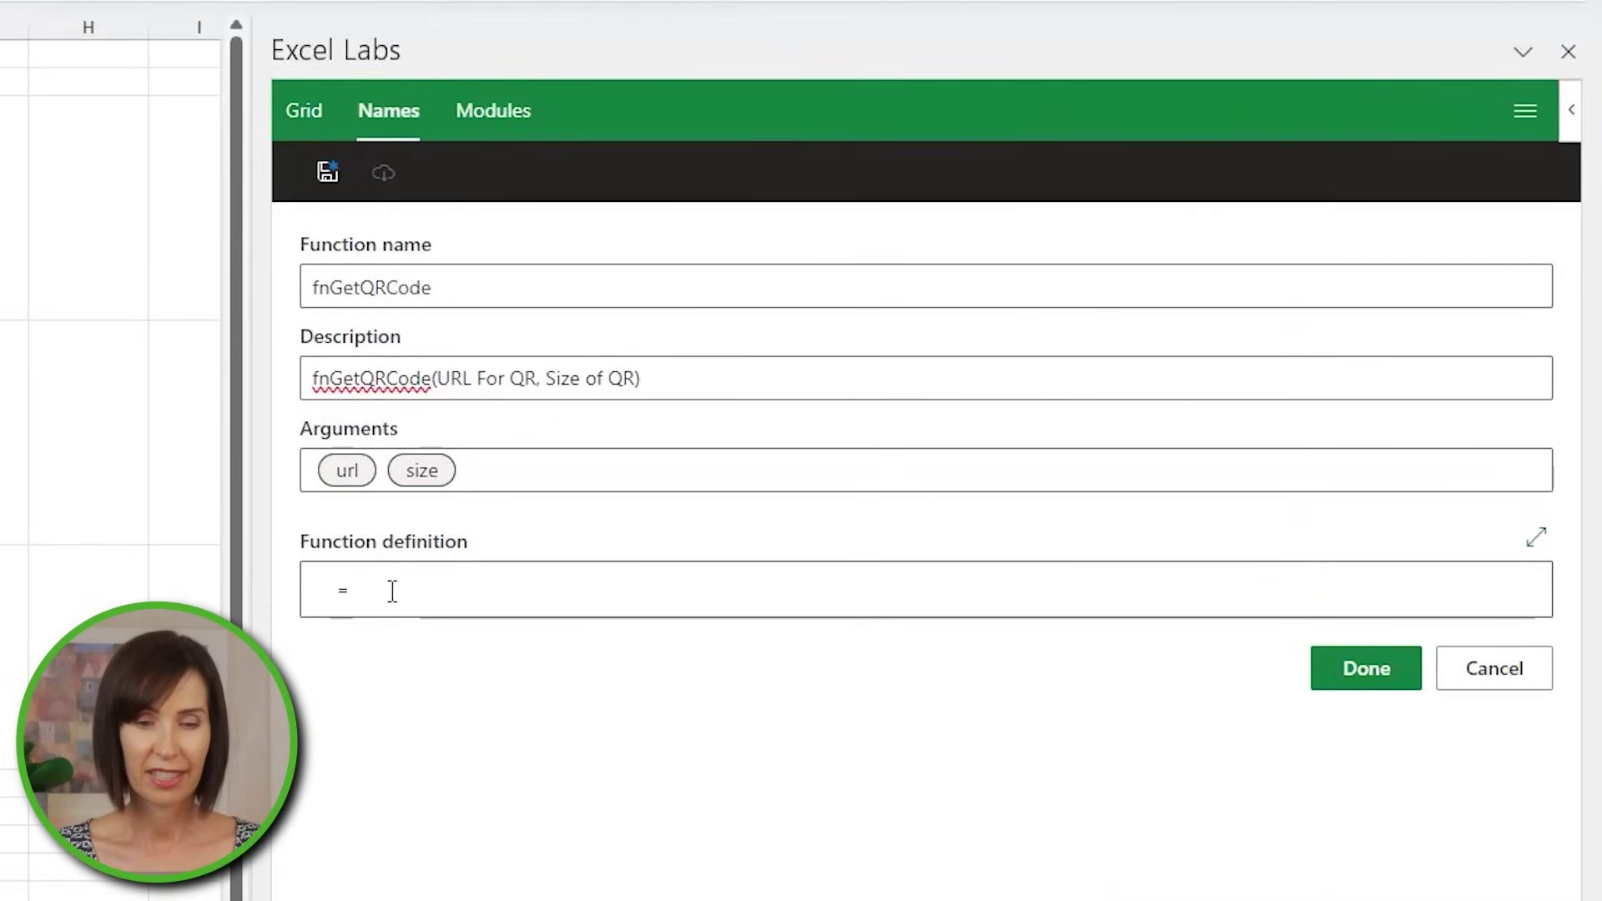
{"action": "type", "text": "=IMAGE(\"https://chart.googleapis.com/chart?chs=150x150&cht=qr&chl=\"&C3,C3,2)"}
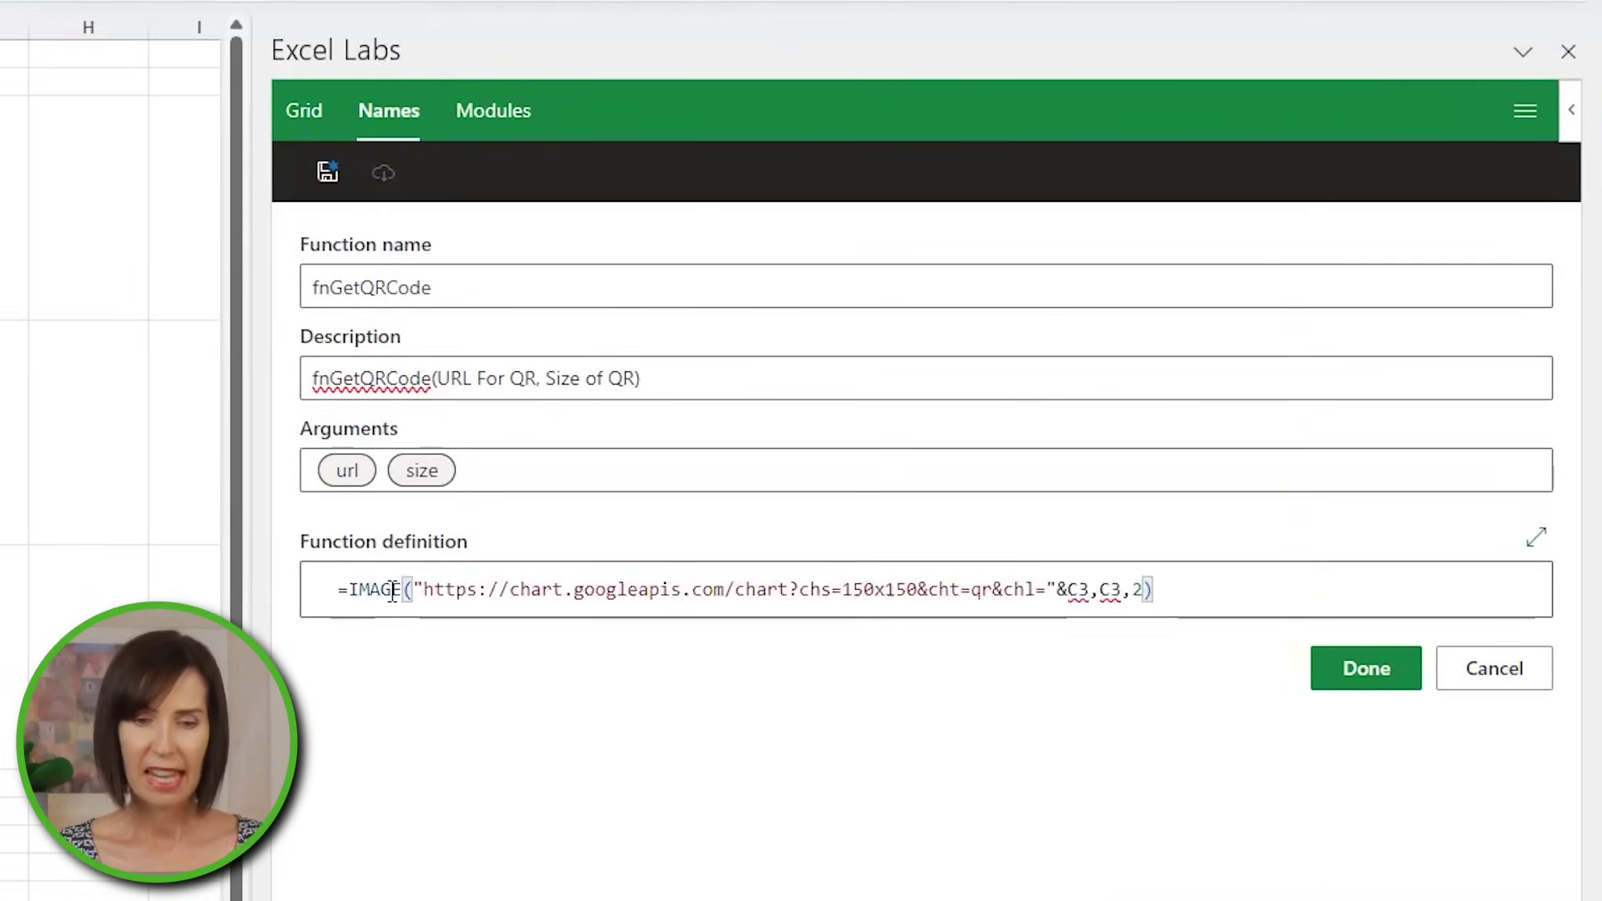
{"action": "left_click_drag", "start_coordinate": [843, 589], "coordinate": [917, 589]}
{"action": "left_click", "coordinate": [844, 589]}
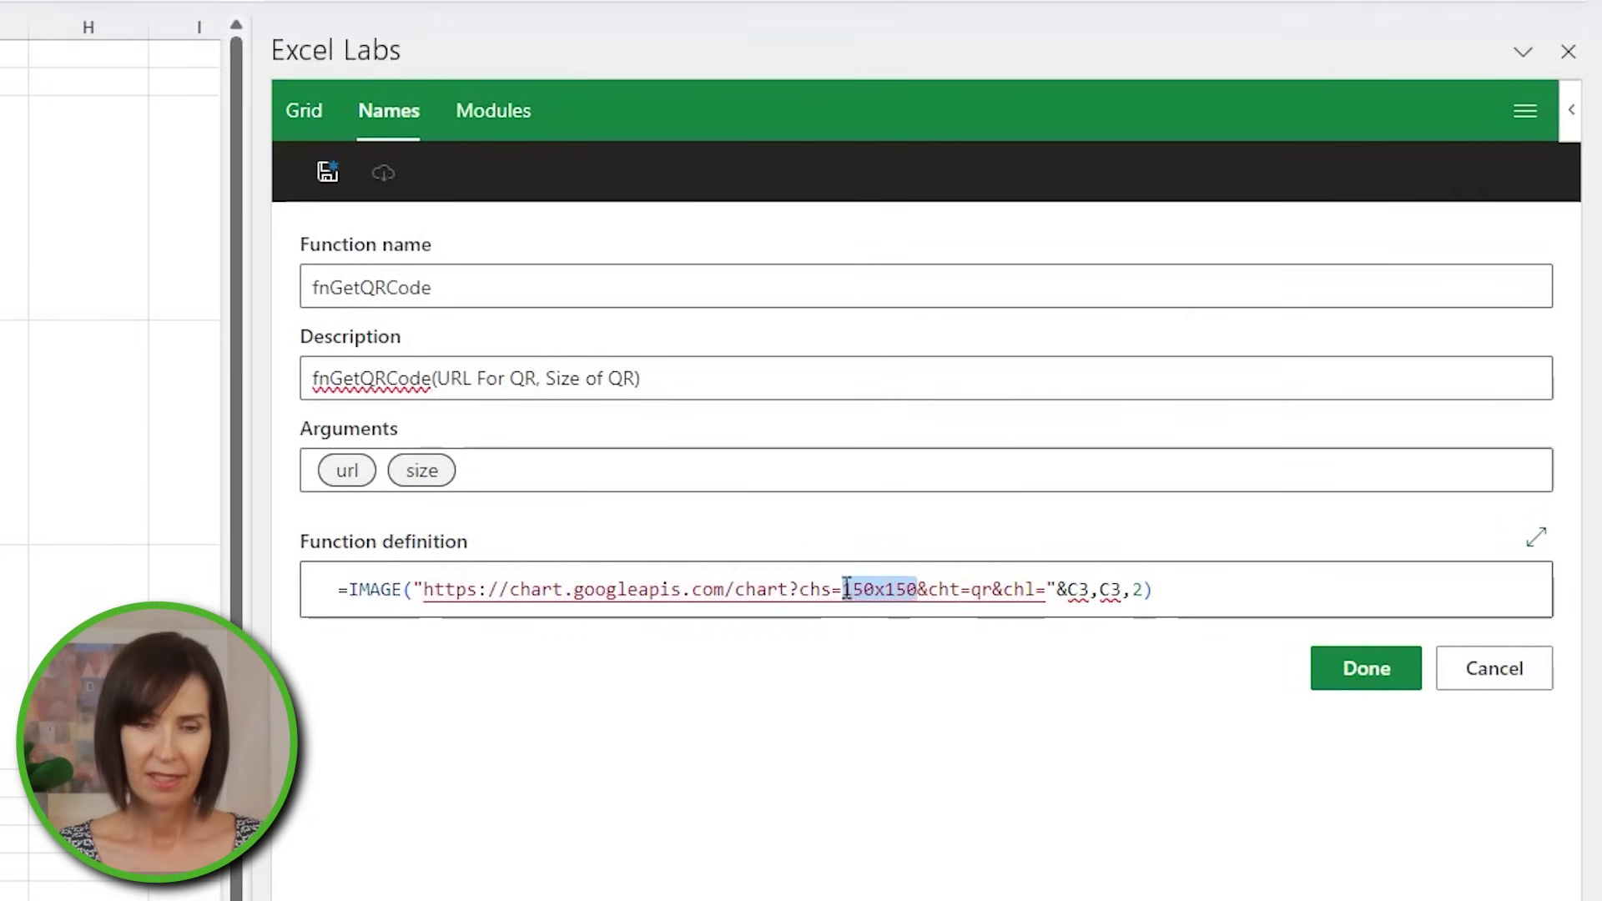
{"action": "left_click", "coordinate": [844, 588]}
{"action": "type", "text": "\""}
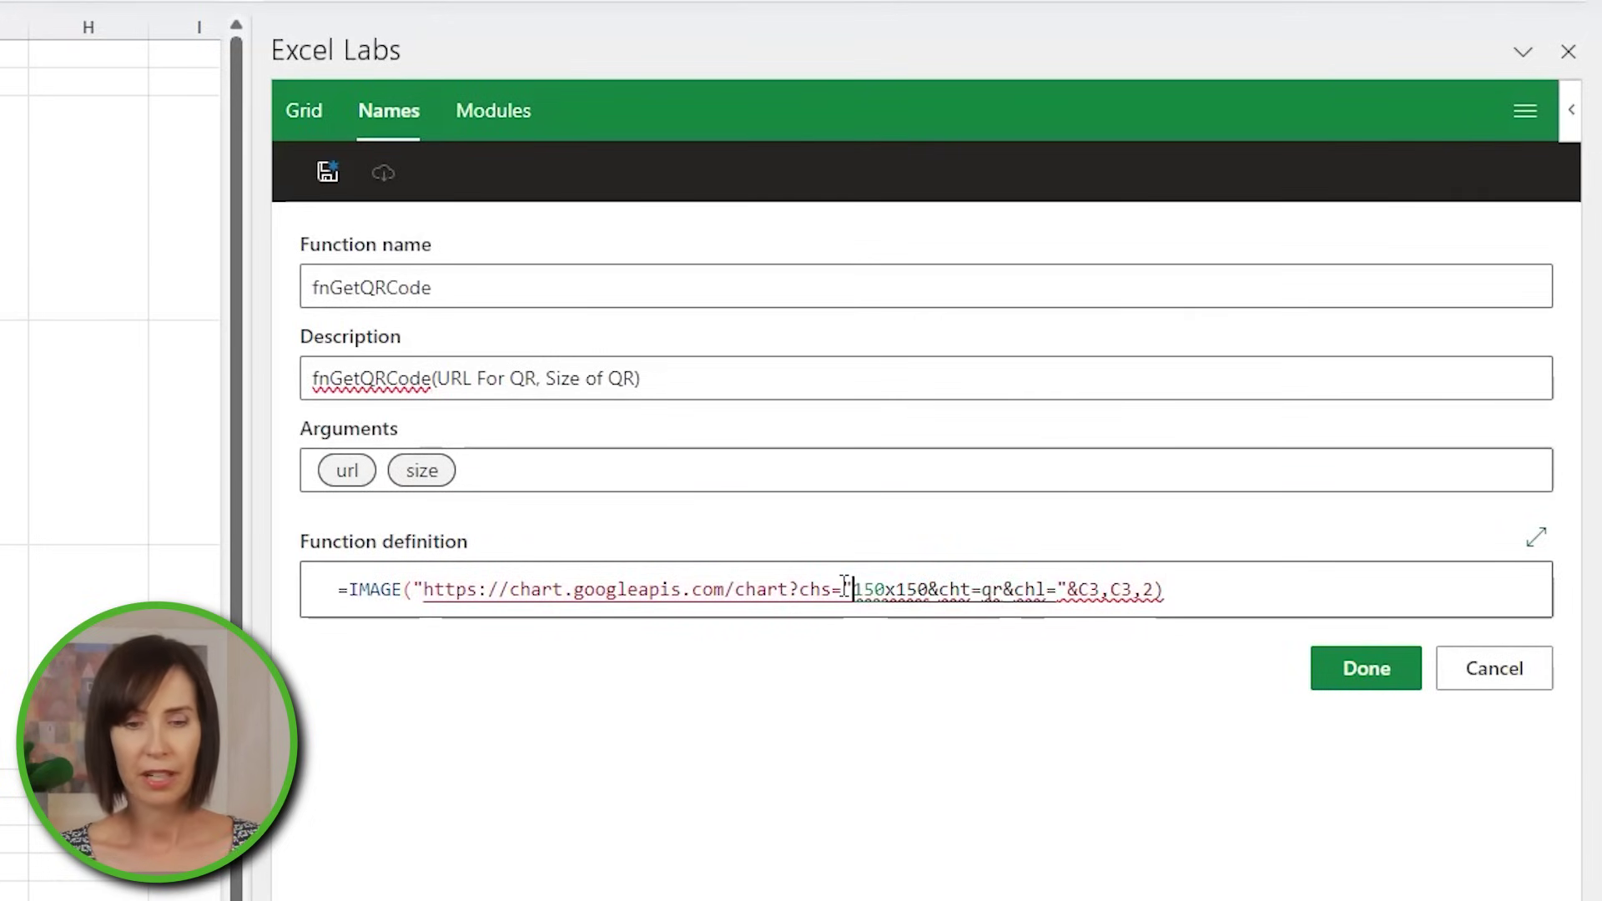
{"action": "type", "text": " & size"}
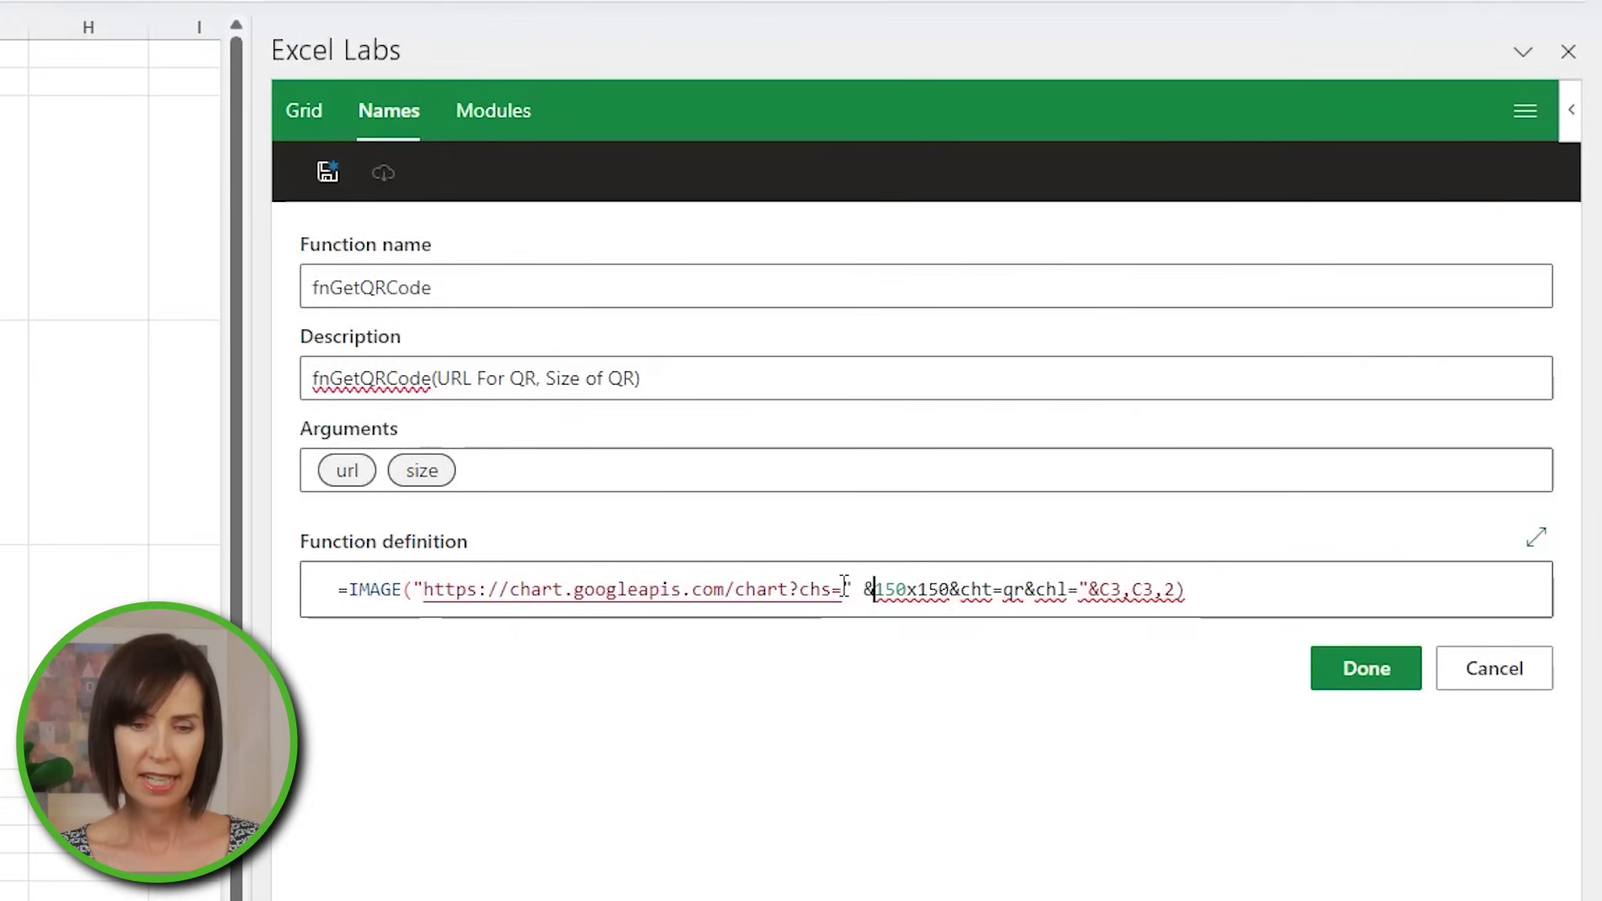
{"action": "type", "text": " &"}
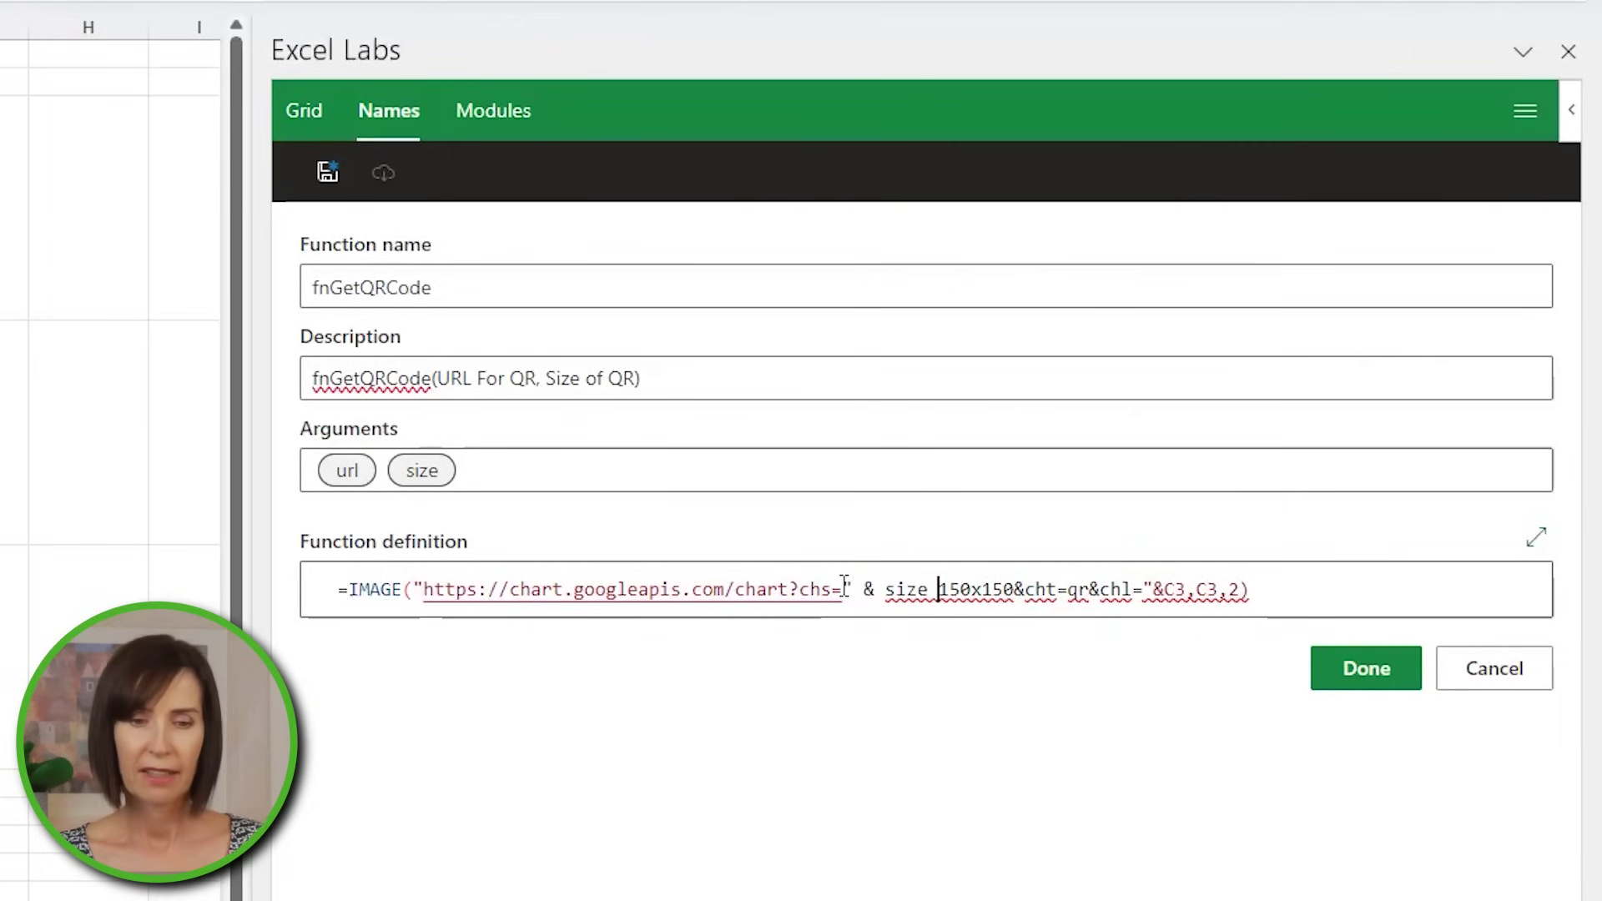
{"action": "key", "text": "Delete"}
{"action": "key", "text": "Delete"}
{"action": "key", "text": "Delete"}
{"action": "type", "text": "\""}
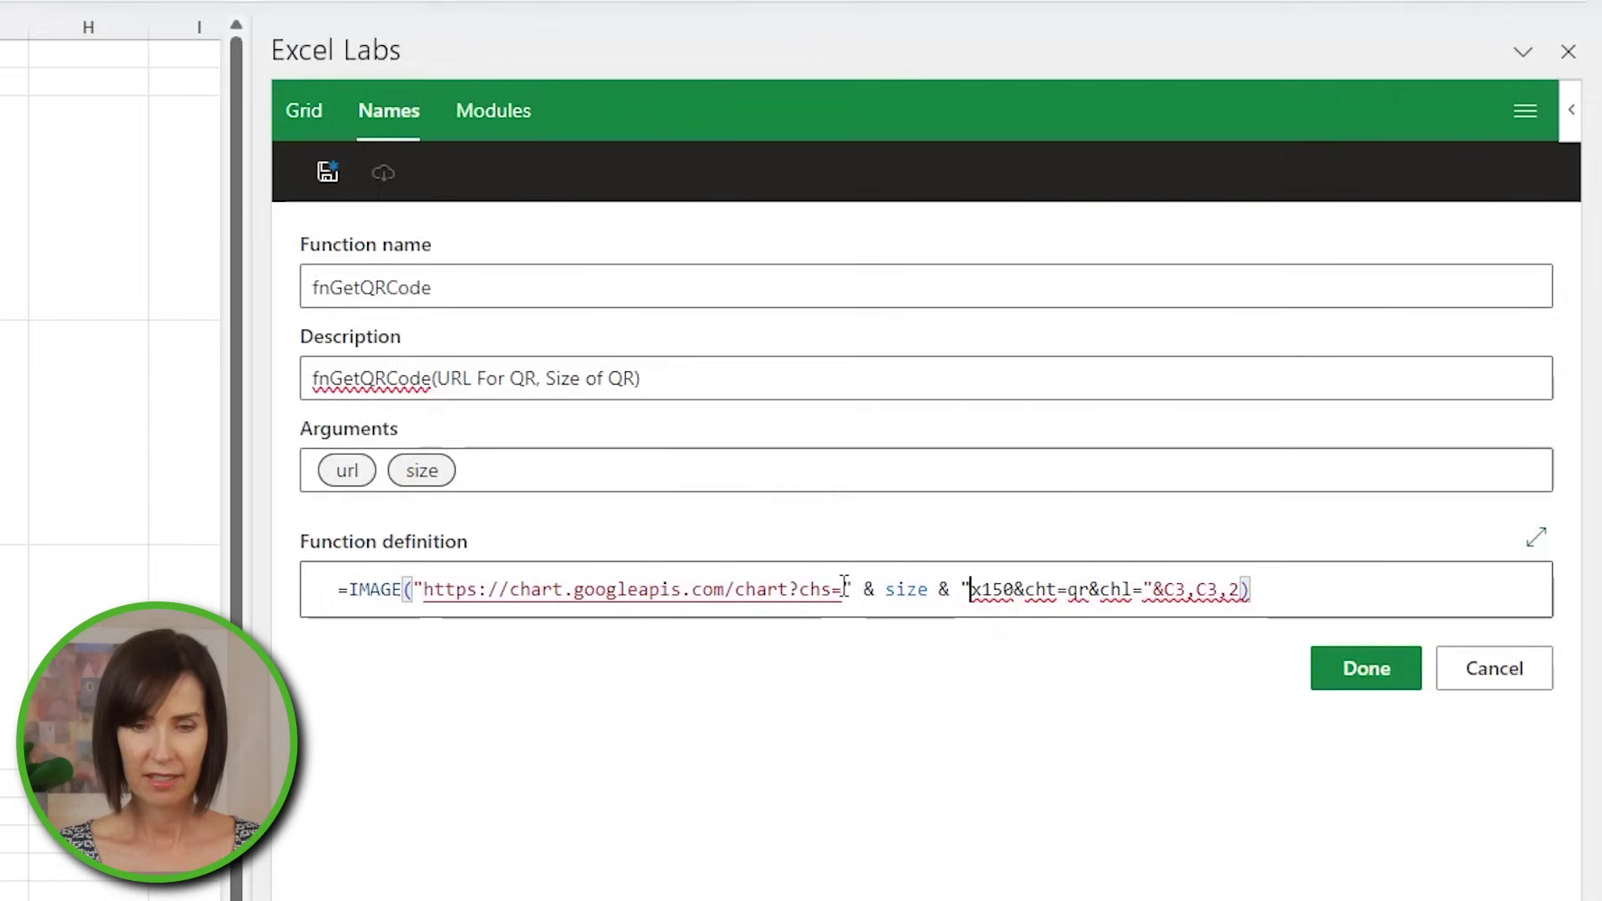
{"action": "key", "text": "Right"}
{"action": "type", "text": "\" "}
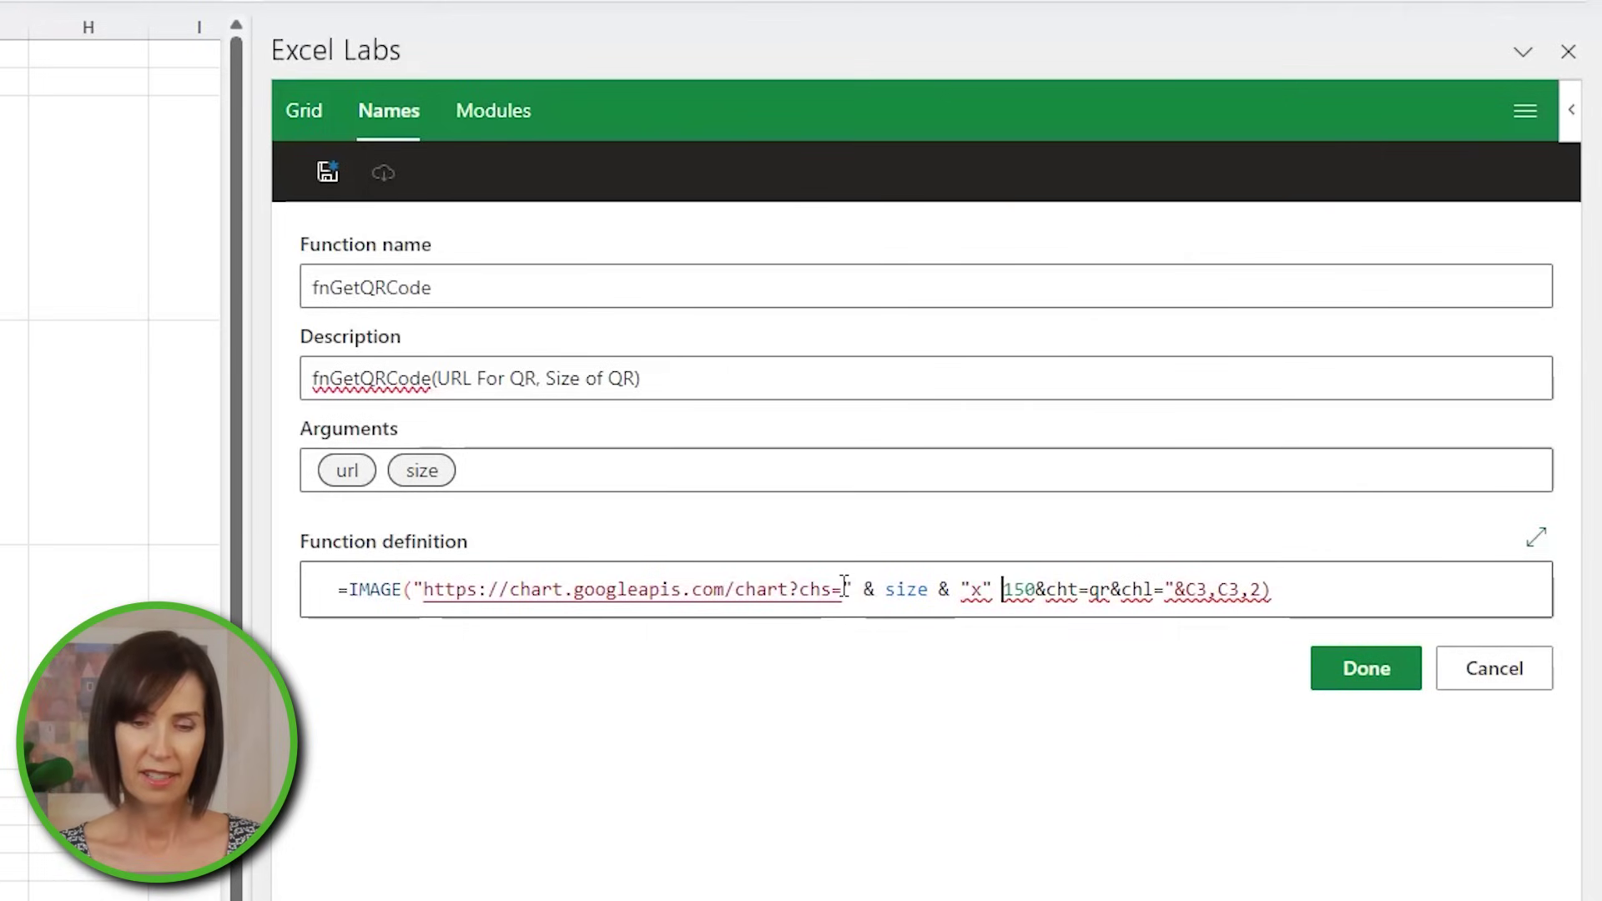
{"action": "type", "text": "& size"}
{"action": "key", "text": "Delete"}
{"action": "key", "text": "Delete"}
{"action": "key", "text": "Delete"}
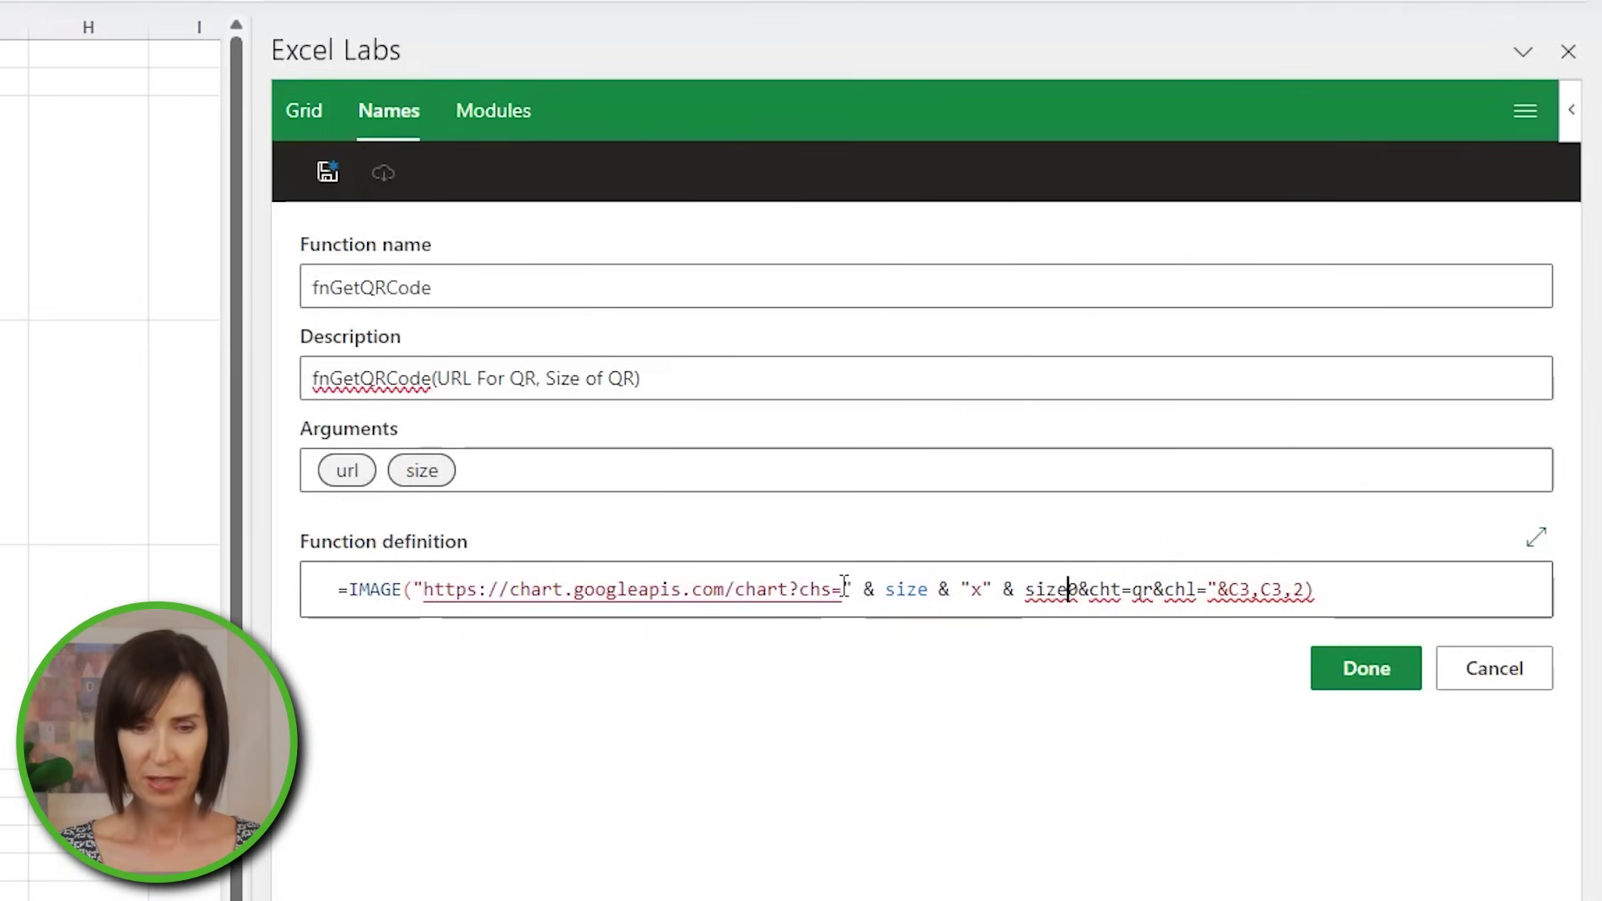
{"action": "type", "text": "& \""}
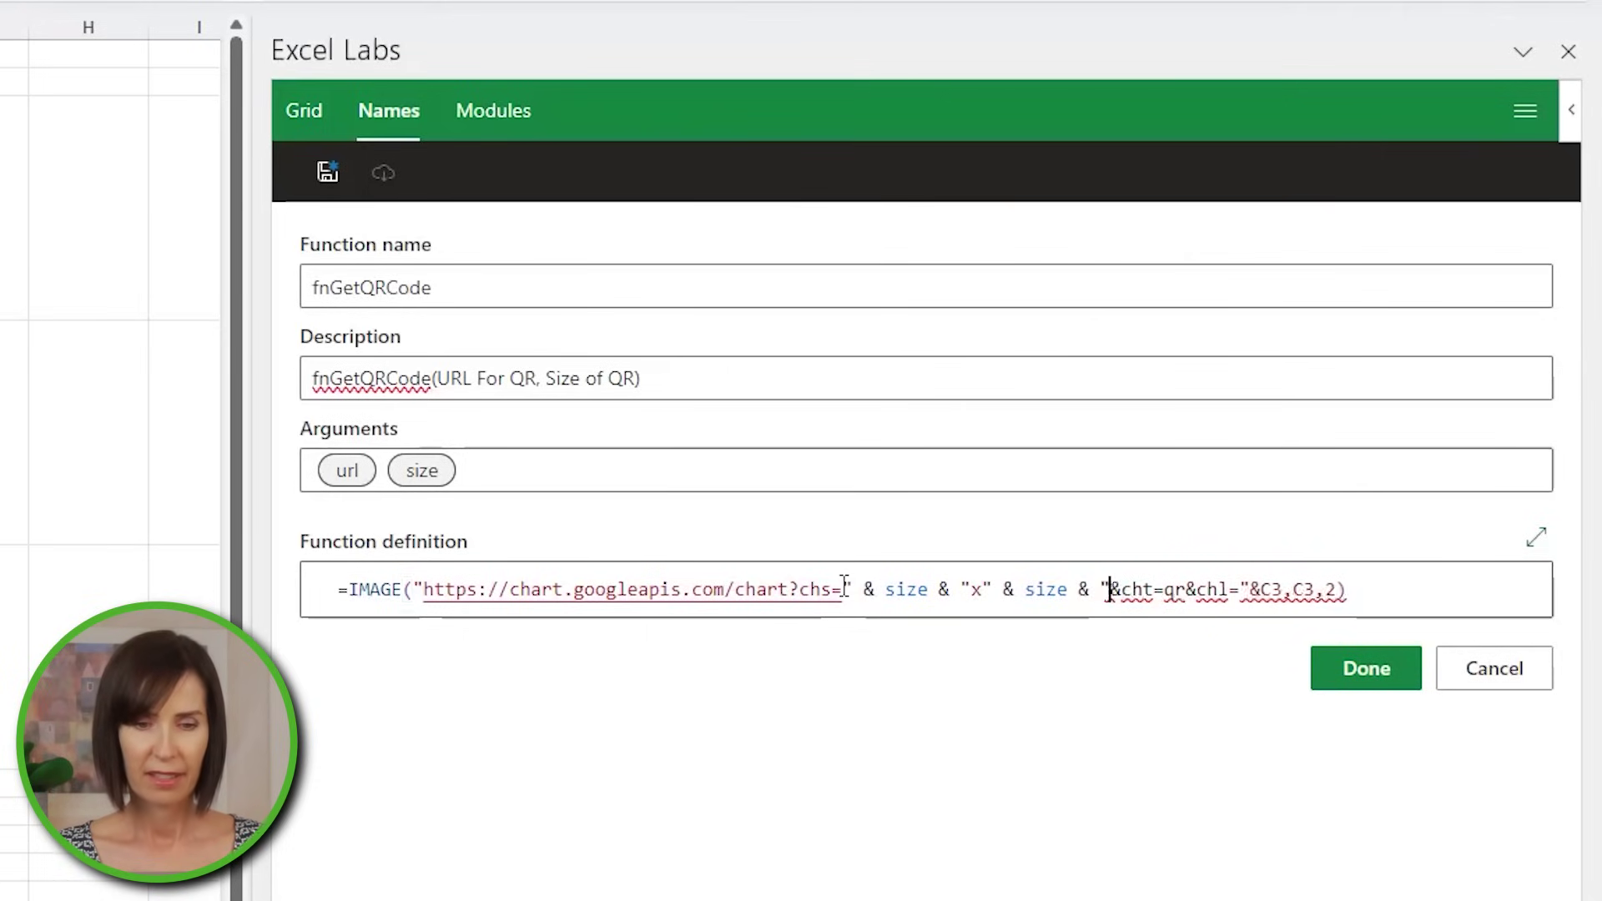
- Replace the first C3 reference with url and begin replacing the second
{"action": "left_click", "coordinate": [1268, 589]}
{"action": "double_click", "coordinate": [1271, 590]}
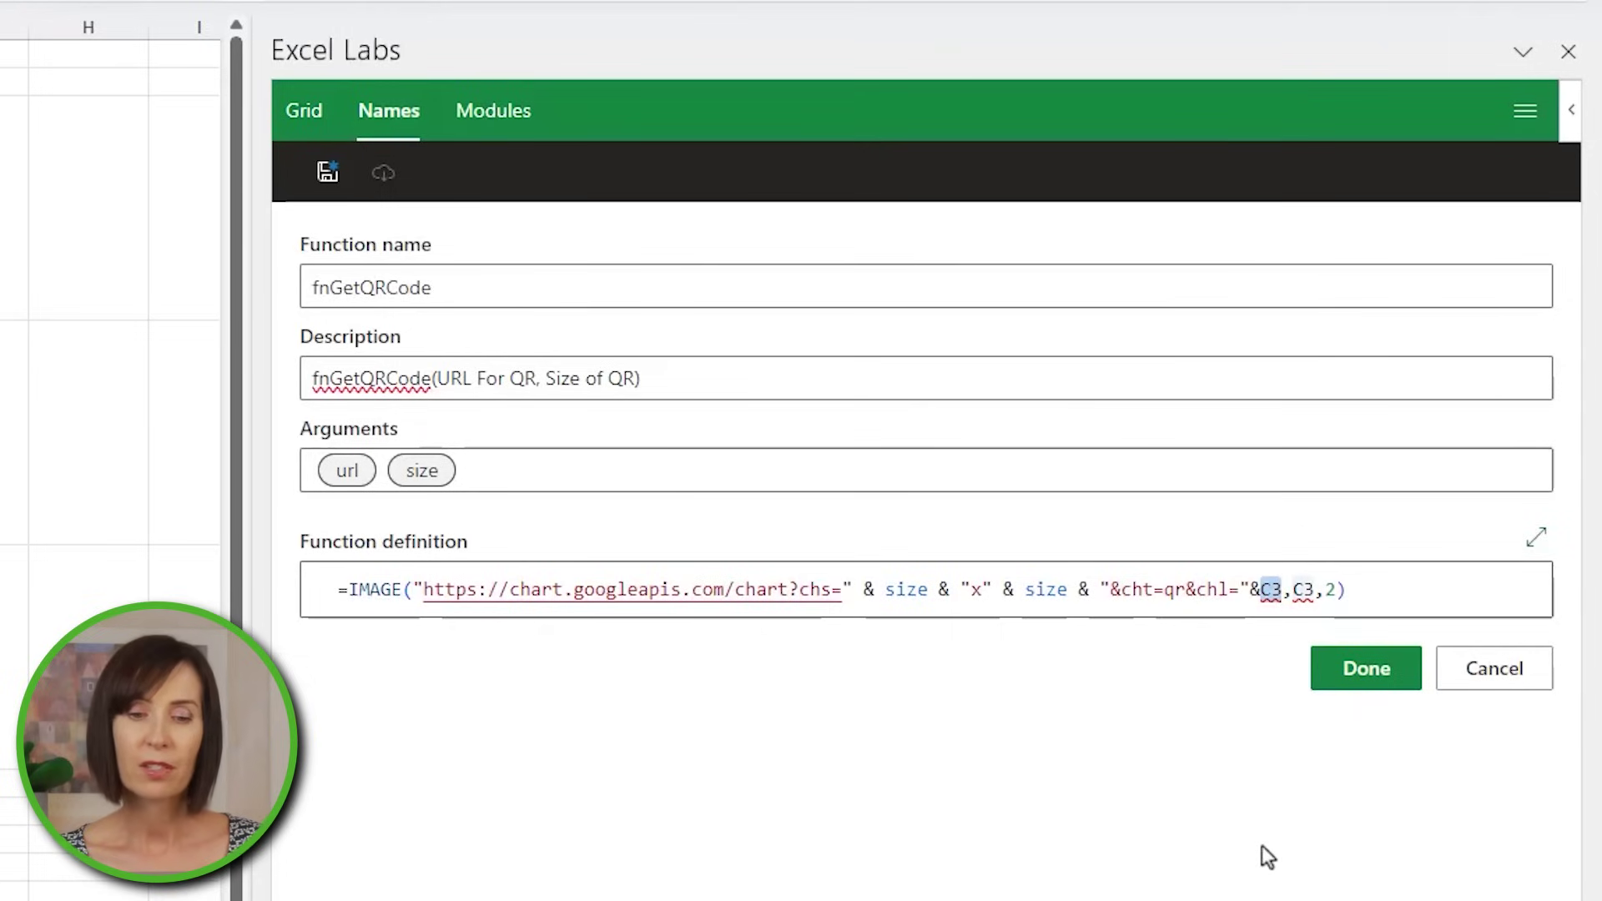
{"action": "type", "text": "url"}
{"action": "key", "text": "Right"}
{"action": "key", "text": "Delete"}
{"action": "key", "text": "Delete"}
- Finish the url argument, save fnGetQRCode, and enter =fnGetQRCode([@[Course URL]],150) in D3
{"action": "type", "text": "url"}
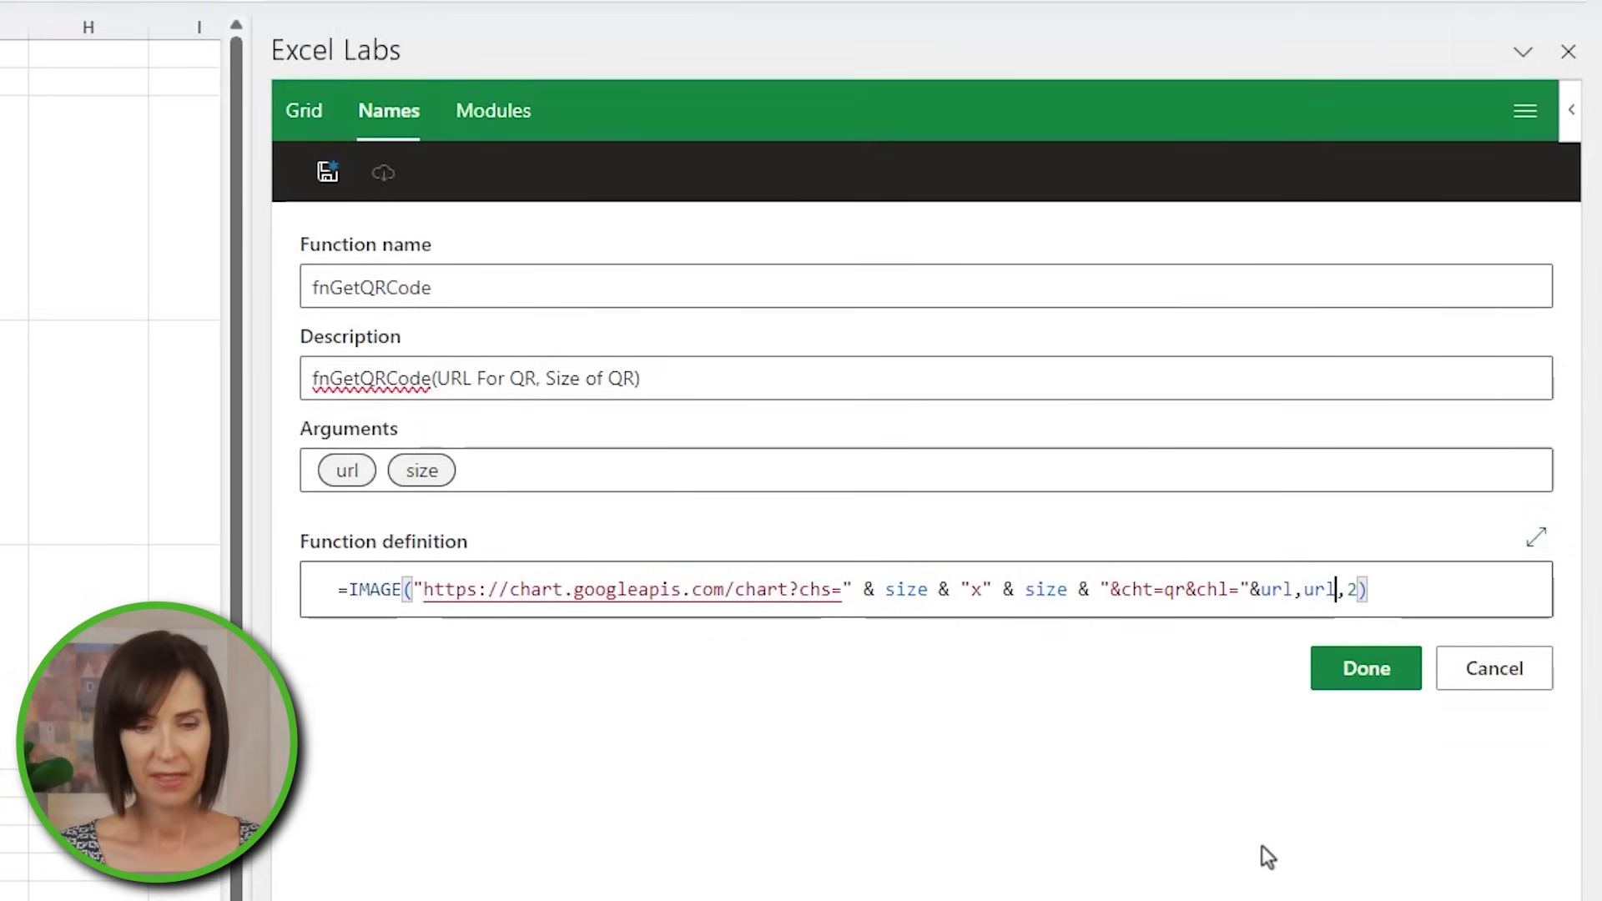
{"action": "left_click", "coordinate": [1345, 677]}
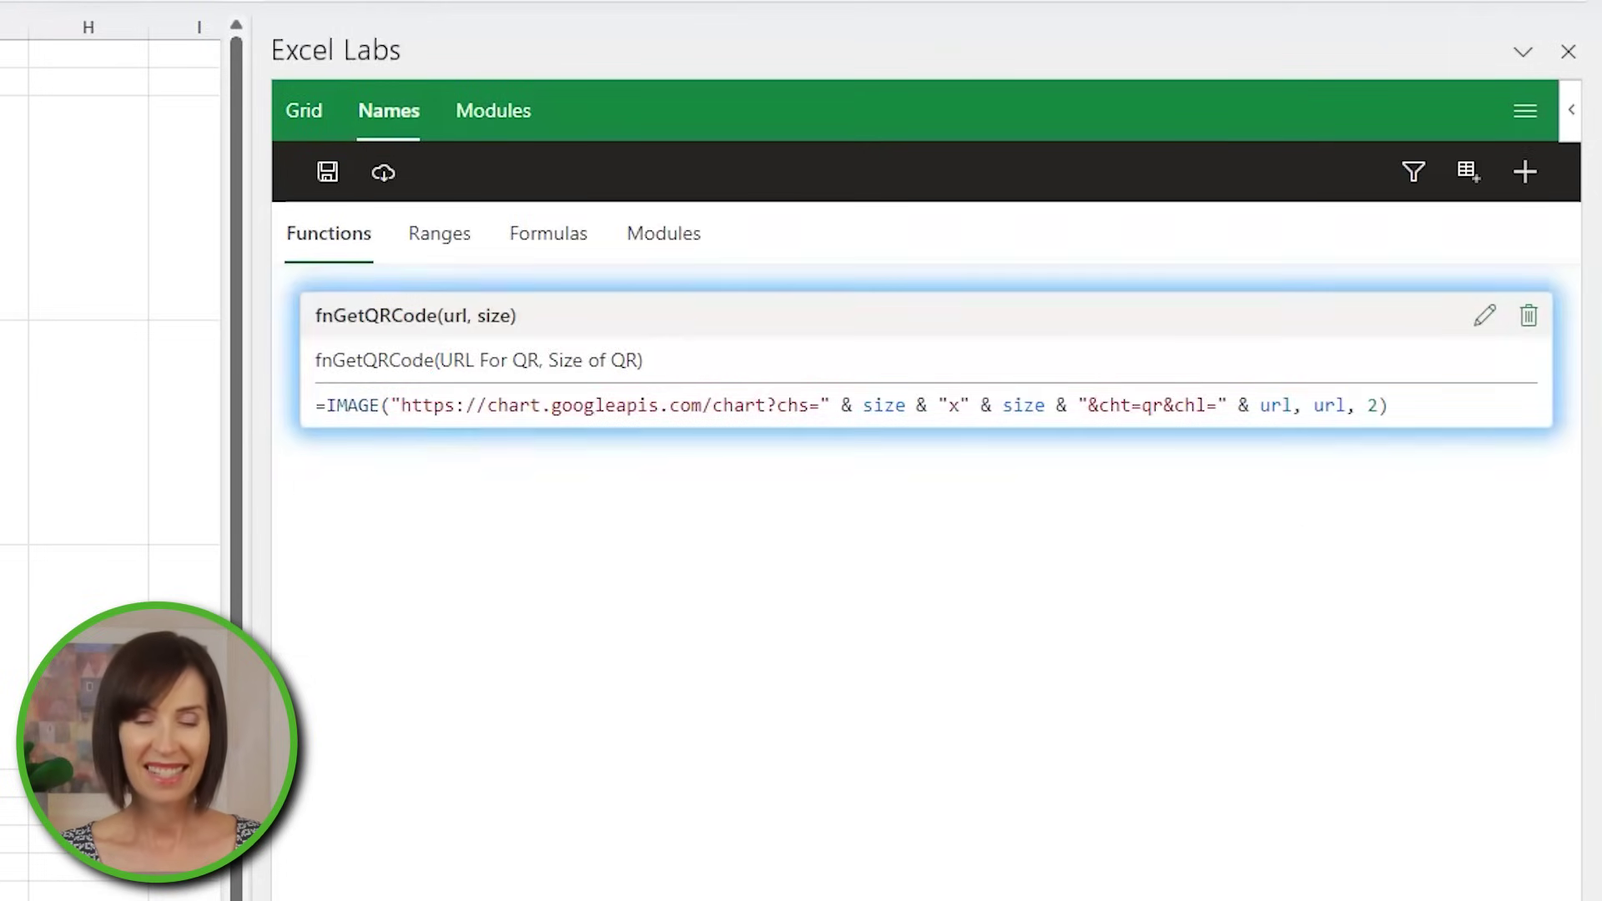
{"action": "type", "text": "=fn"}
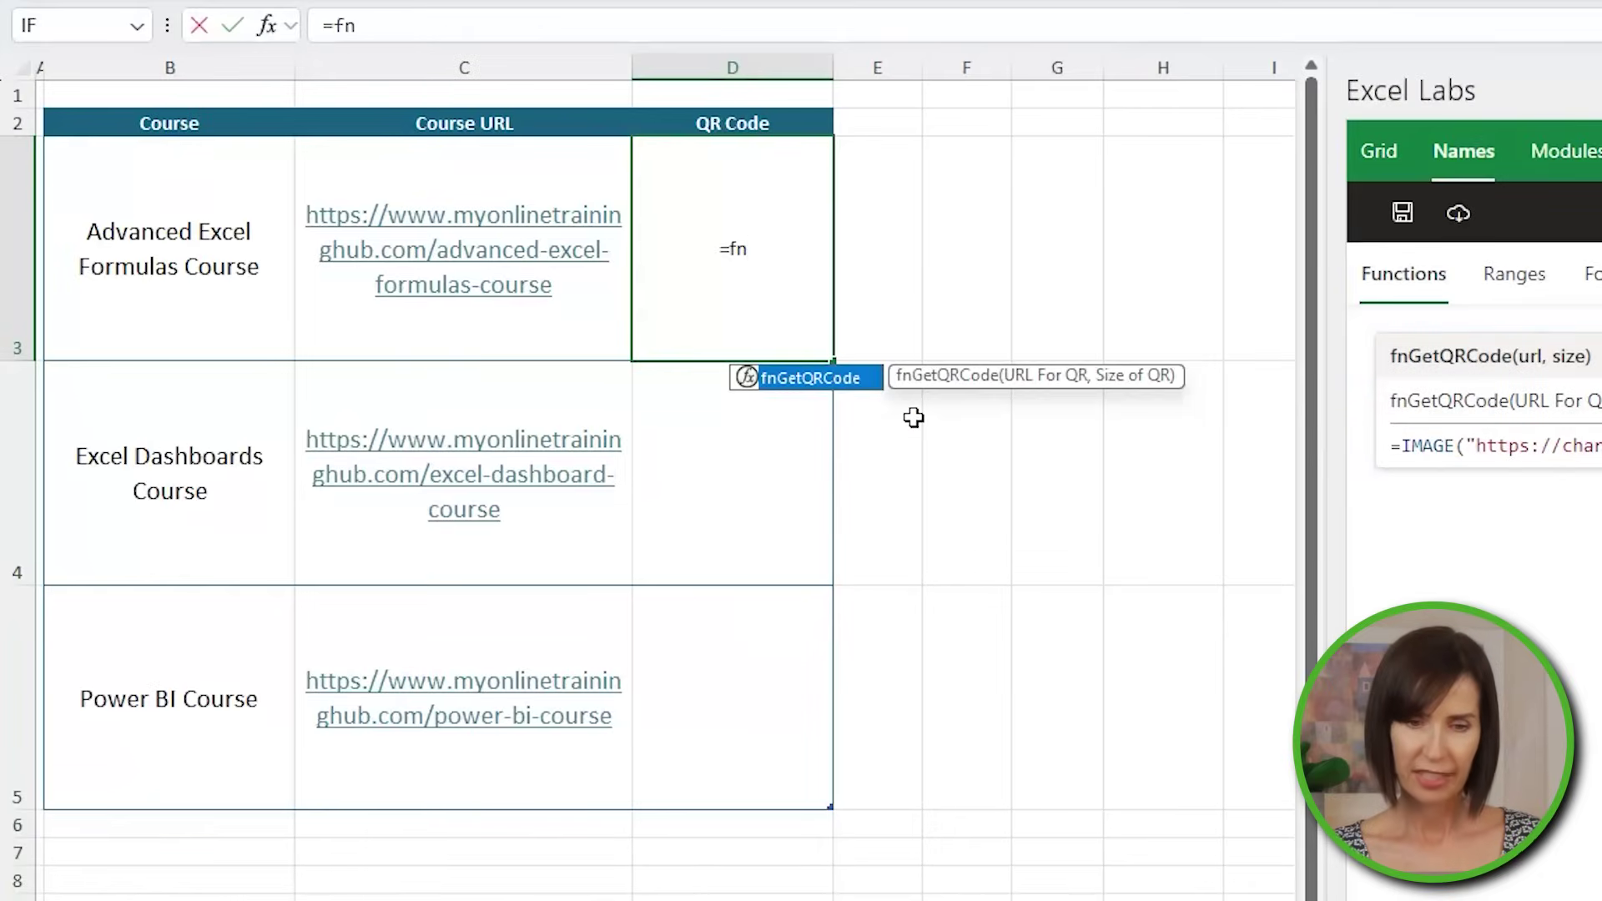
{"action": "key", "text": "Tab"}
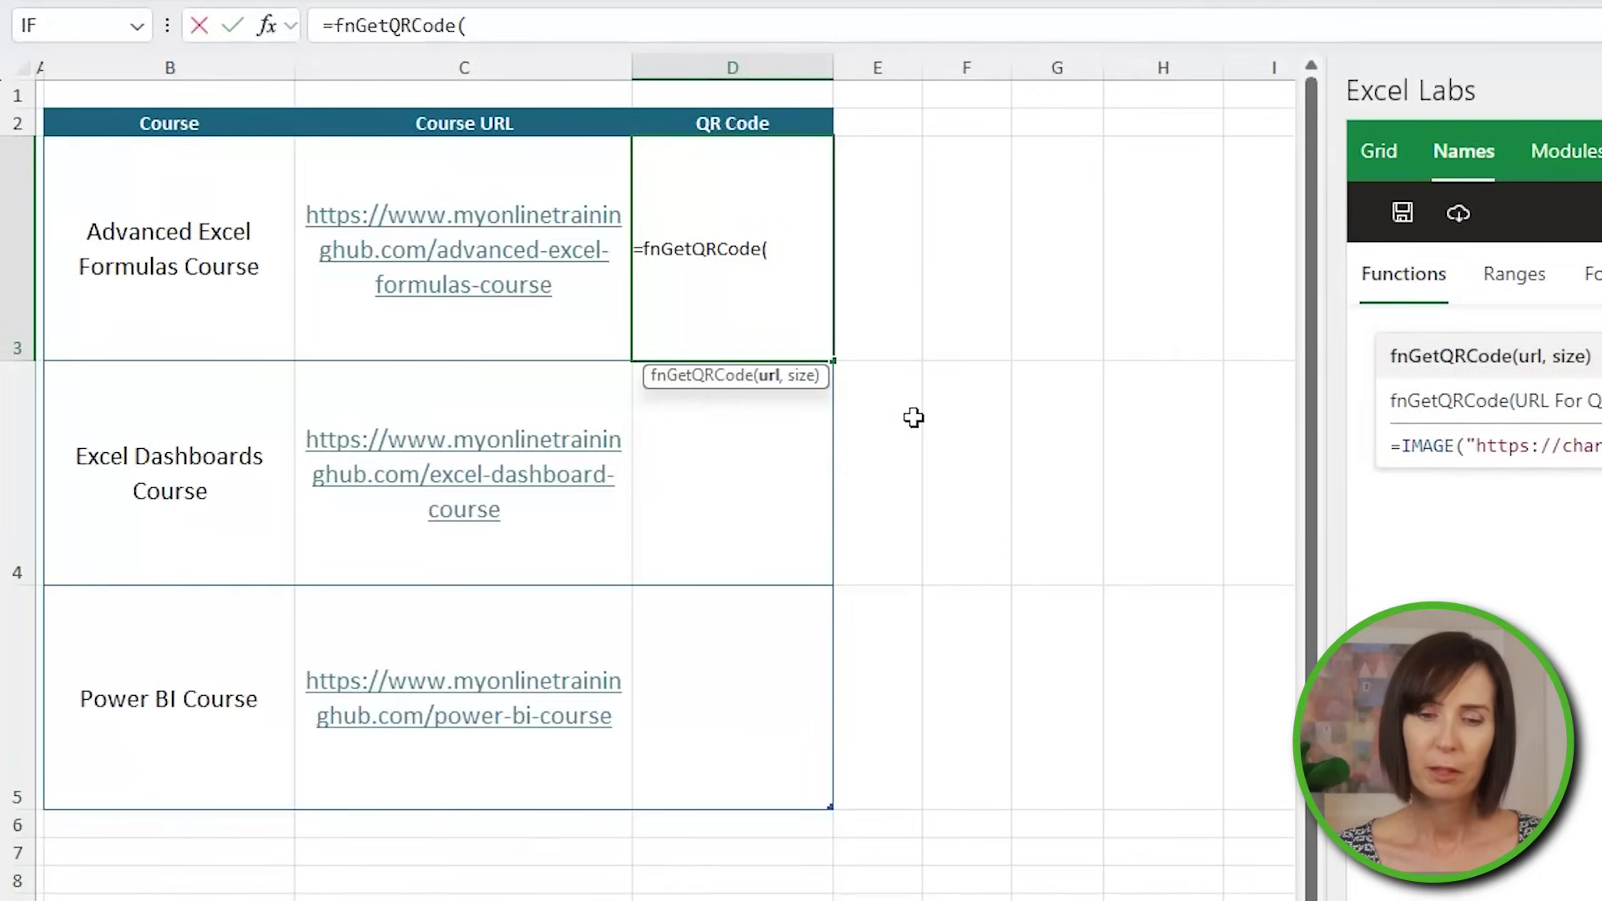
{"action": "key", "text": "Left"}
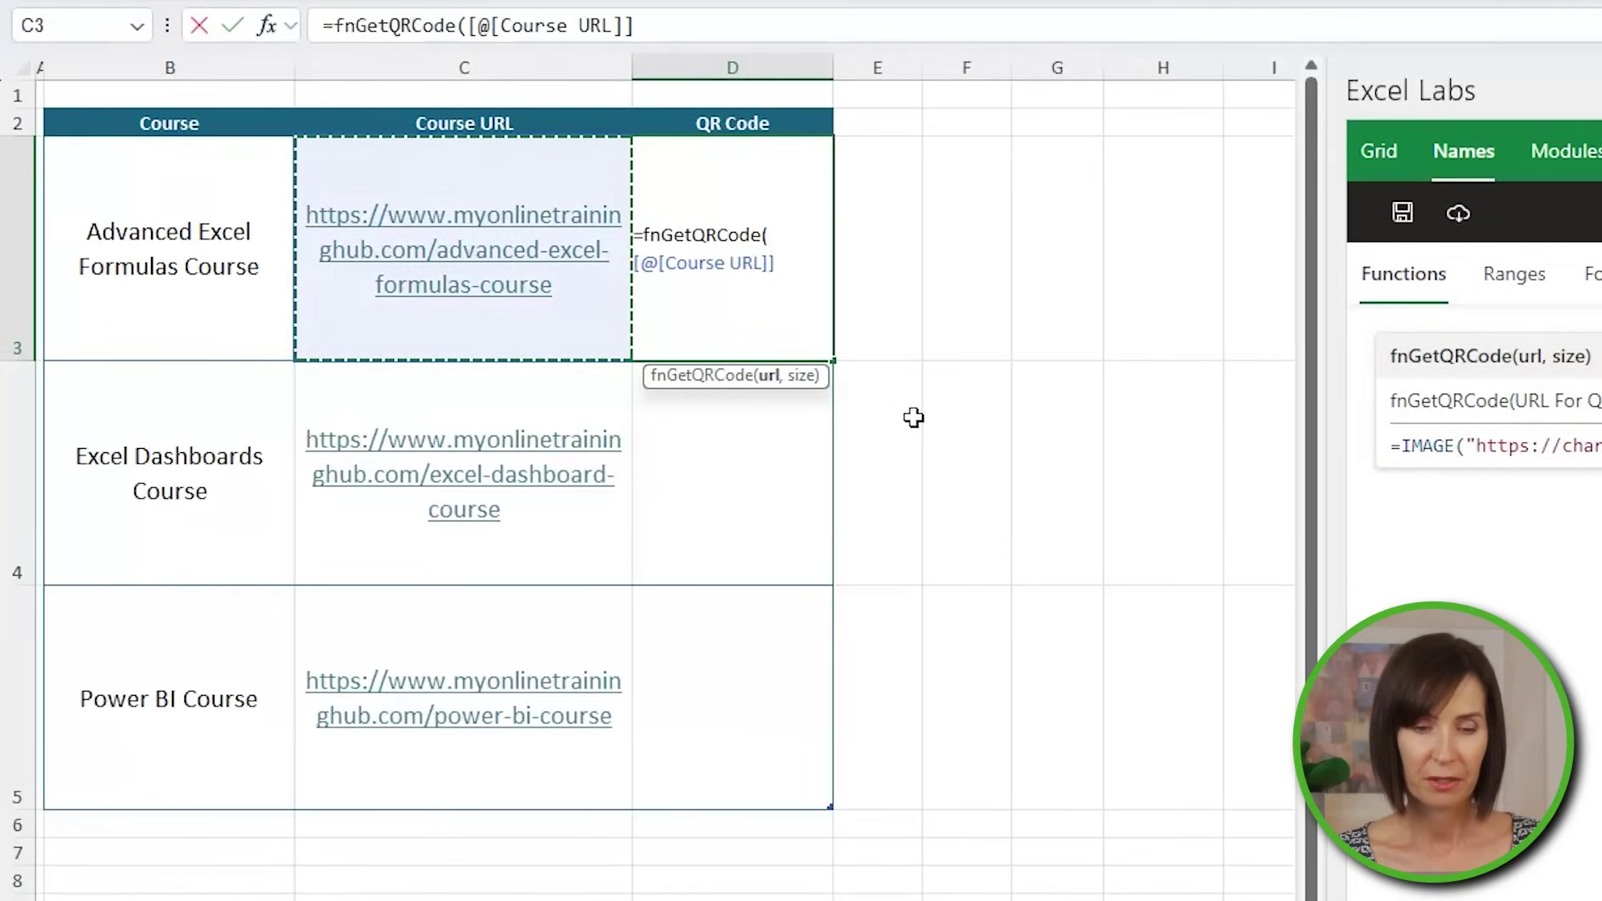
{"action": "type", "text": ",150"}
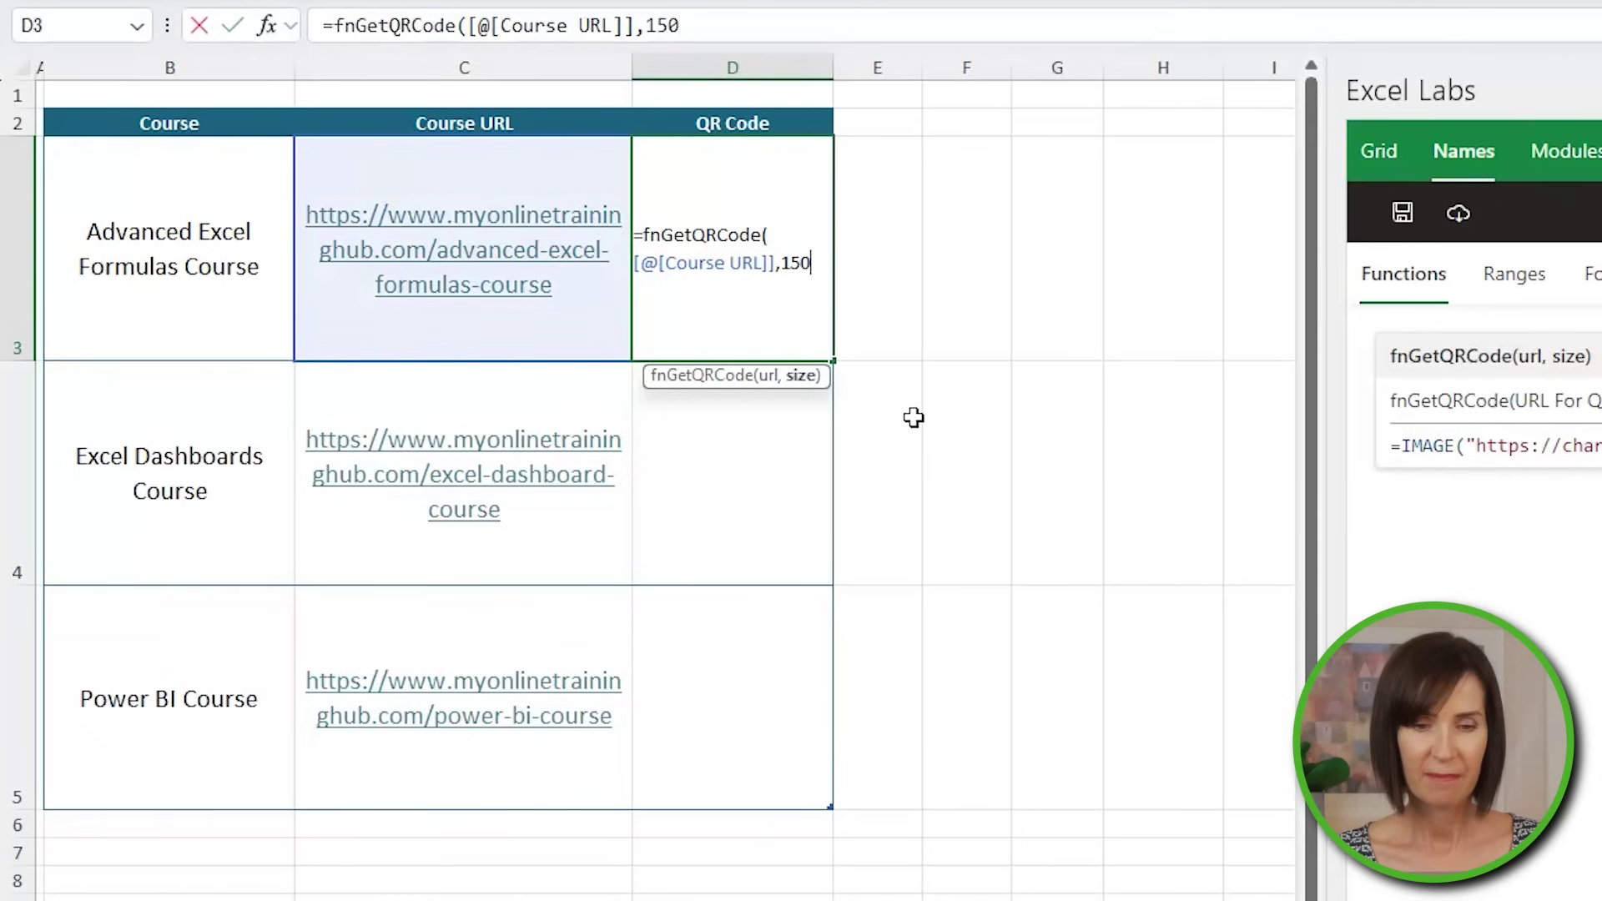
{"action": "key", "text": "Return"}
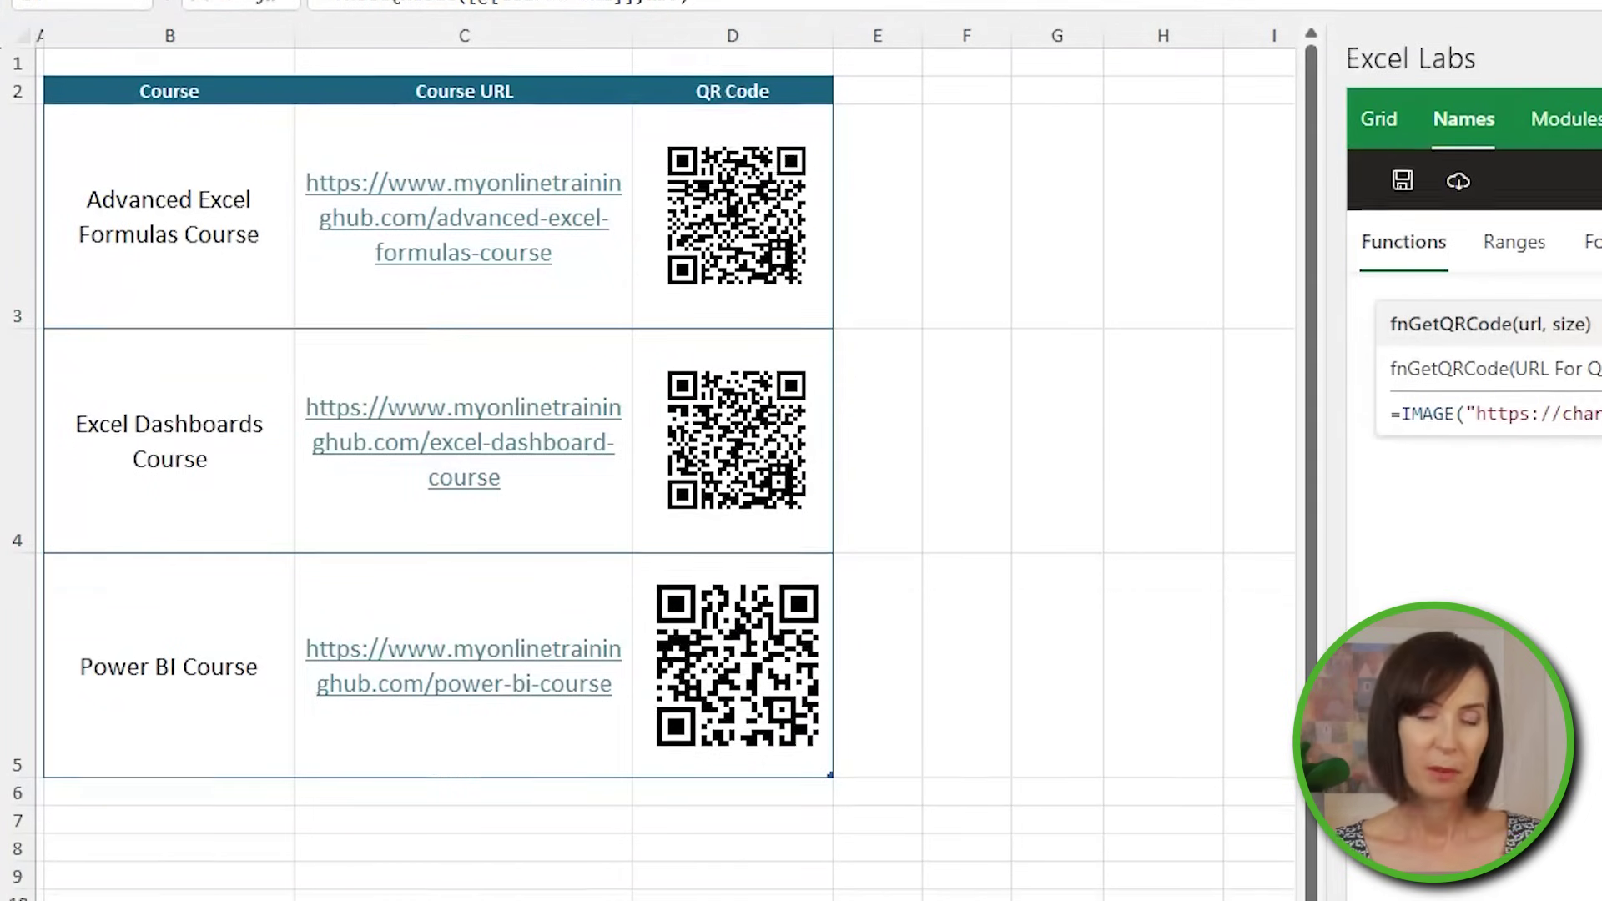
- Try moving the QR Code - Lambda Function sheet to (new book), cancel, then open Name Manager
{"action": "left_click", "coordinate": [526, 874]}
{"action": "right_click", "coordinate": [526, 875]}
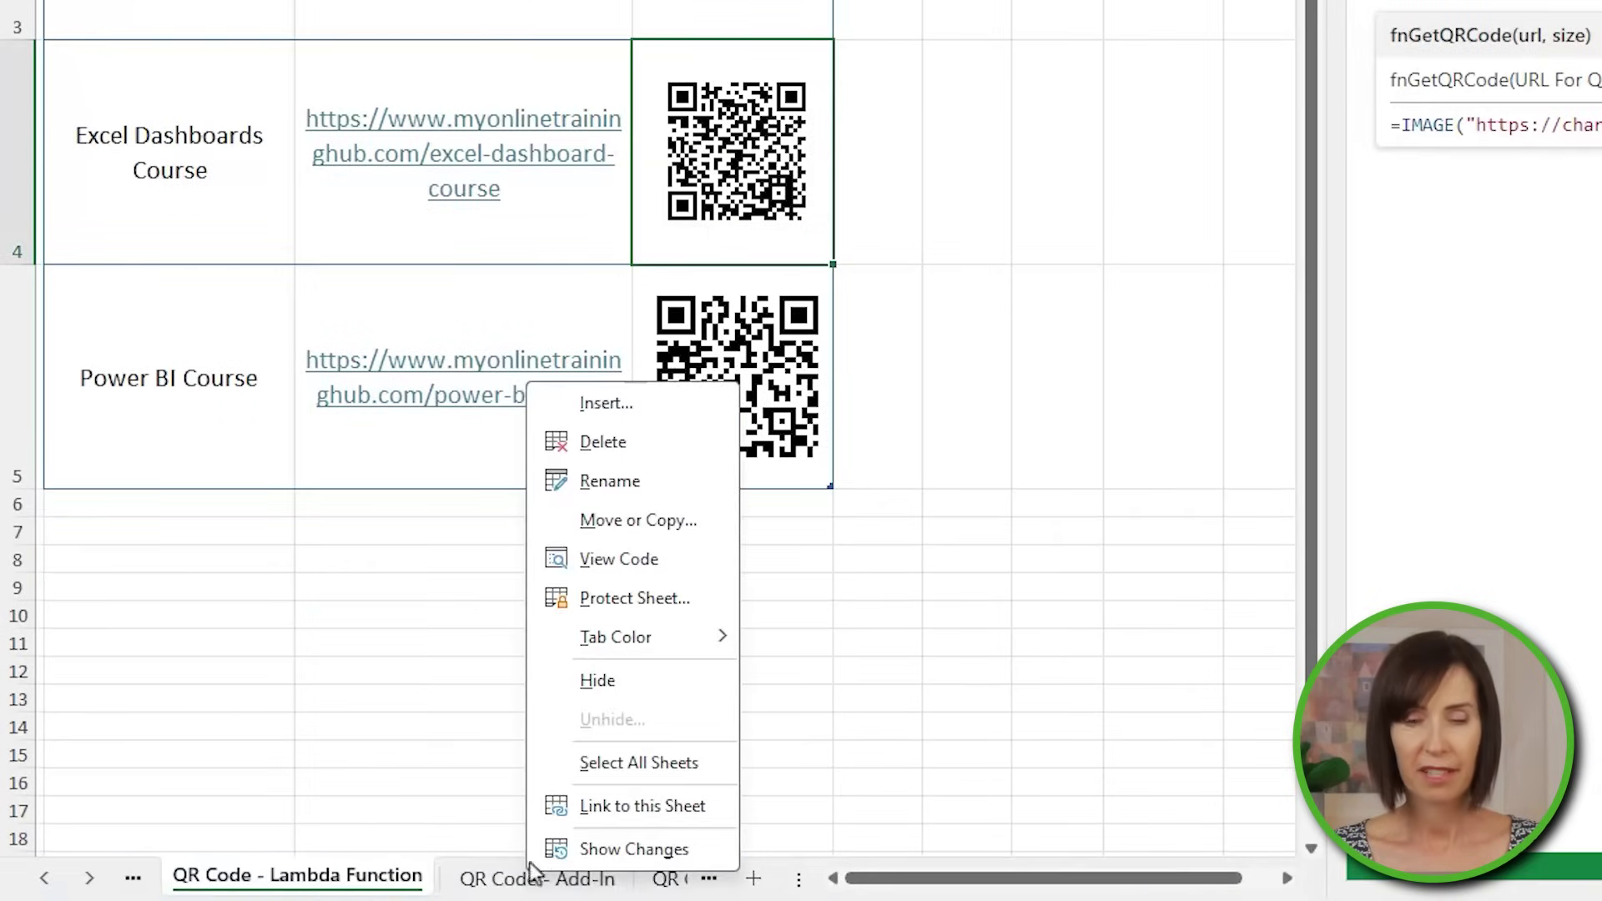
{"action": "left_click", "coordinate": [714, 523]}
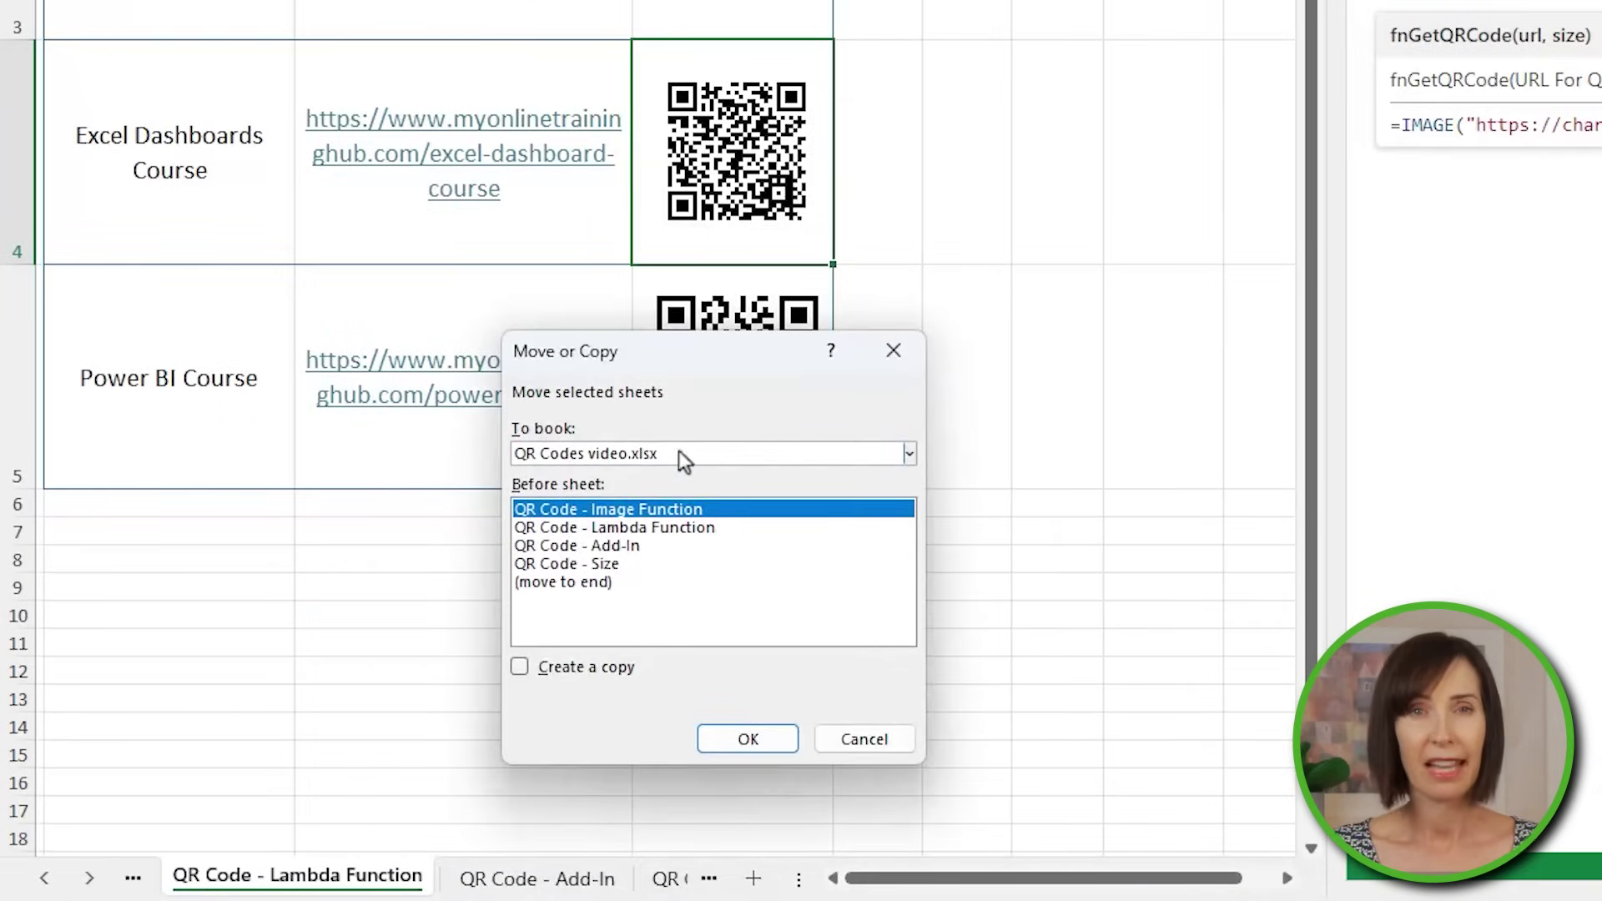
{"action": "left_click", "coordinate": [678, 450]}
{"action": "left_click", "coordinate": [672, 468]}
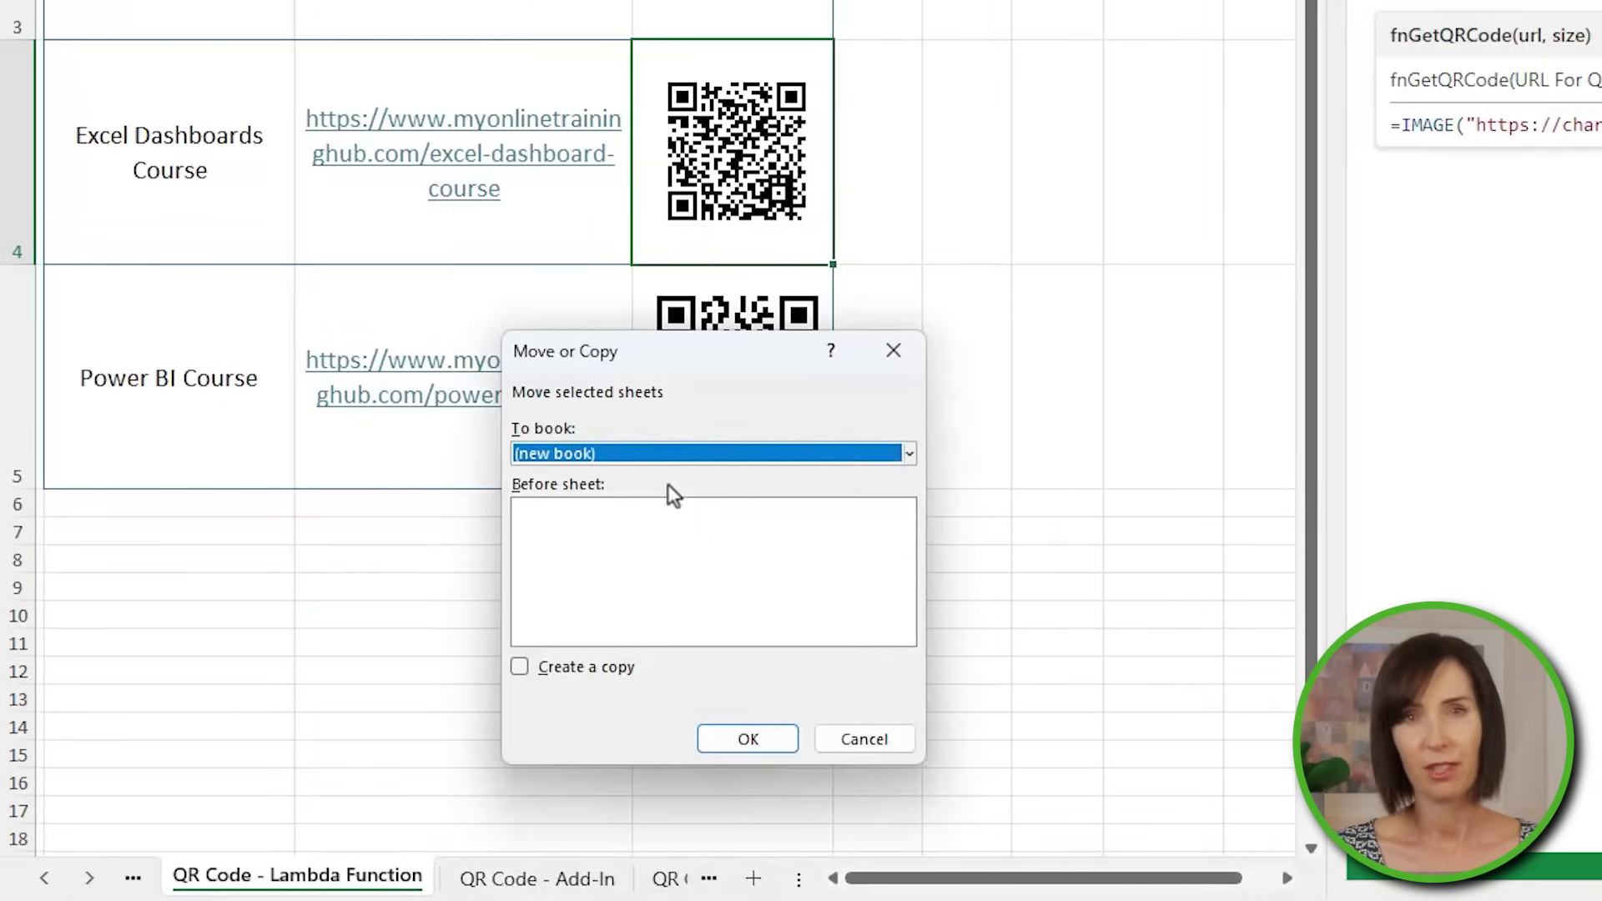
{"action": "left_click", "coordinate": [849, 739]}
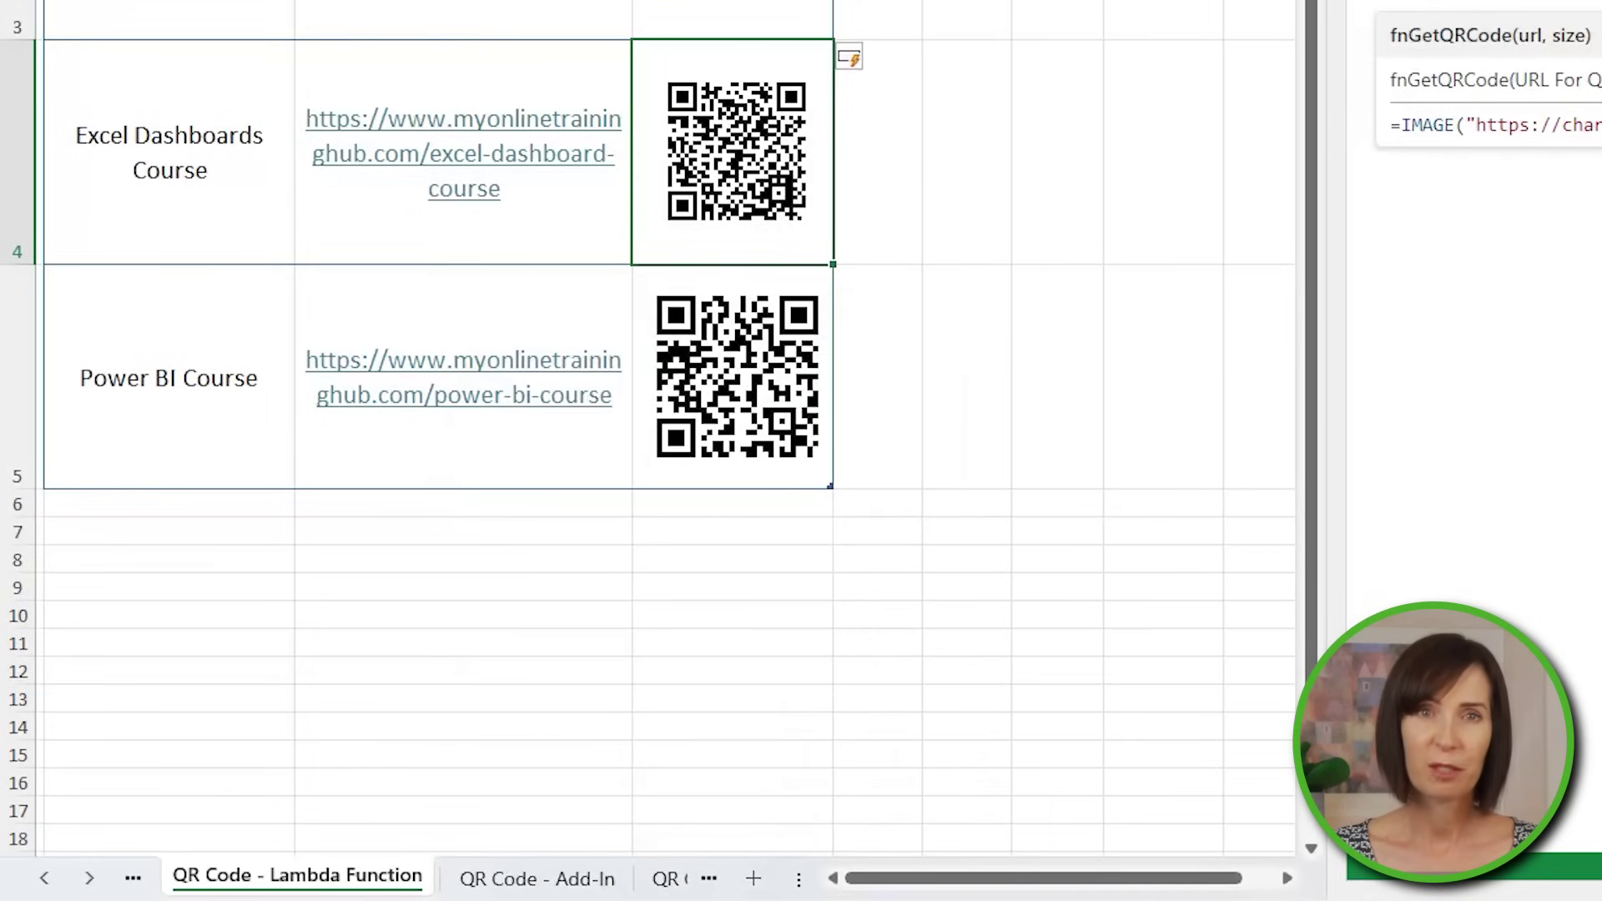
{"action": "key", "text": "ctrl+F3"}
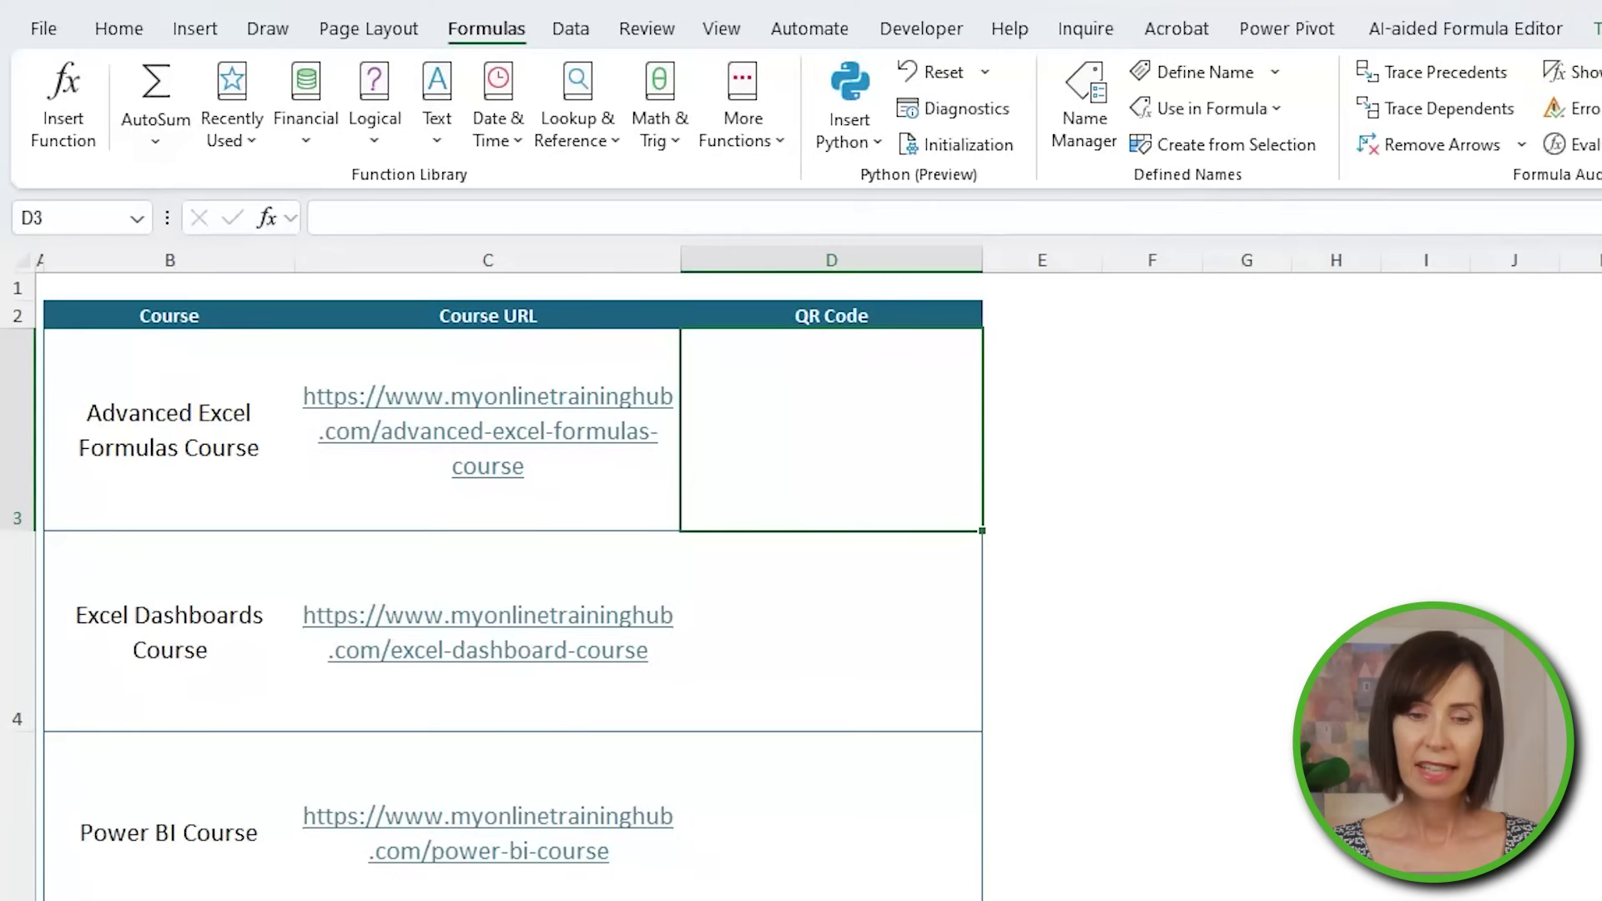
- Search the Office add-in store for qr4office, then close the store
{"action": "left_click", "coordinate": [119, 29]}
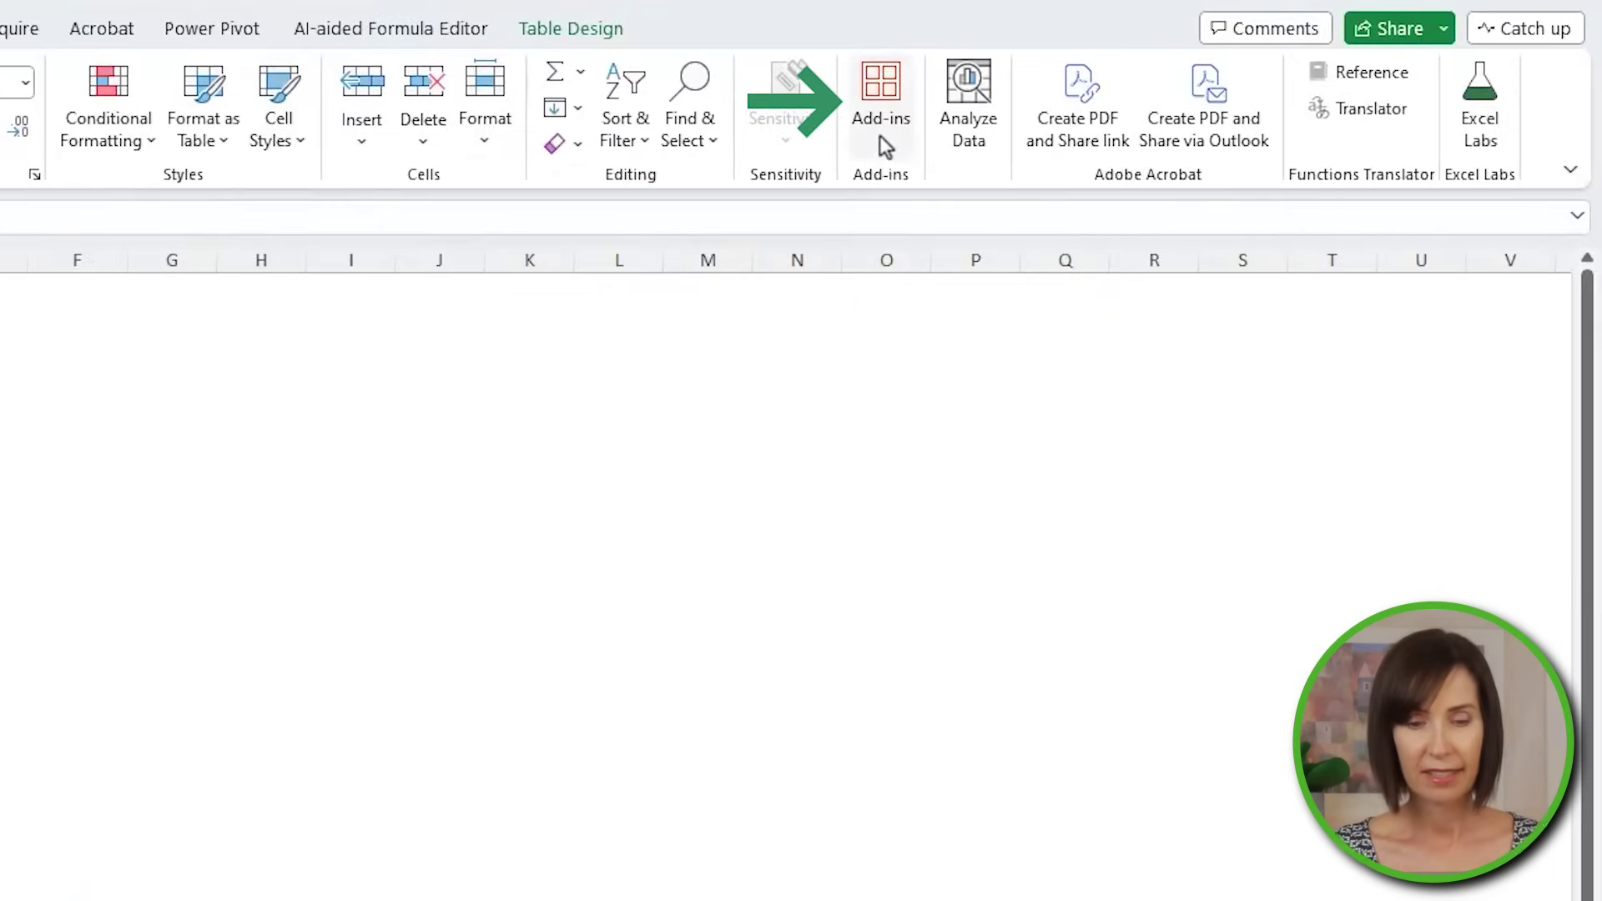
{"action": "left_click", "coordinate": [879, 134]}
{"action": "left_click", "coordinate": [1231, 774]}
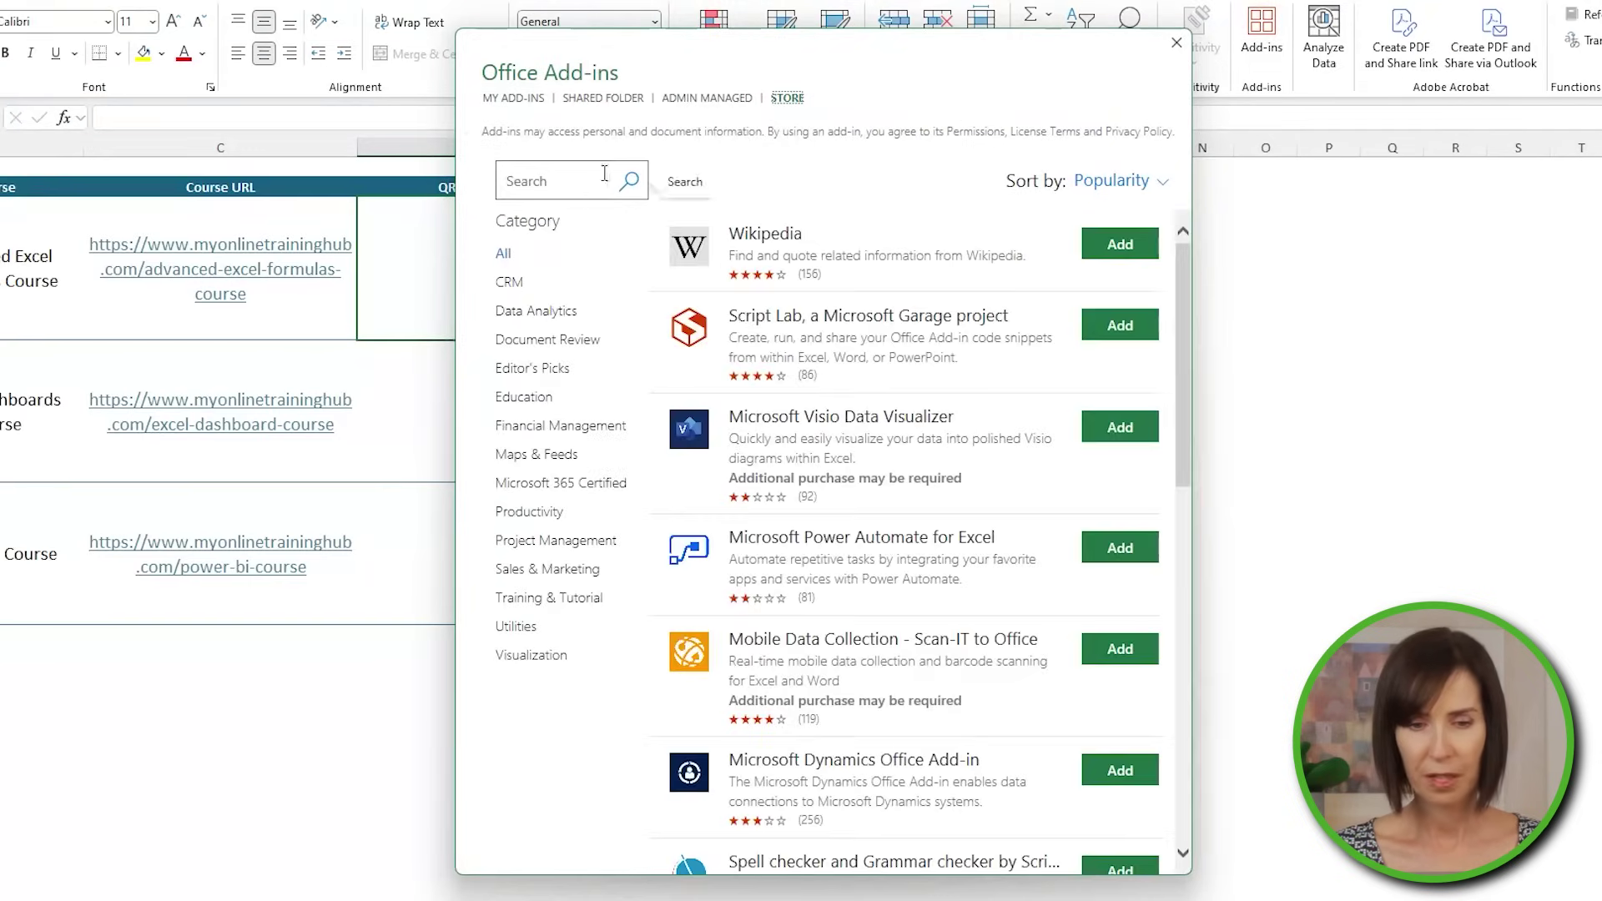
{"action": "left_click", "coordinate": [605, 173]}
{"action": "type", "text": "qr4office"}
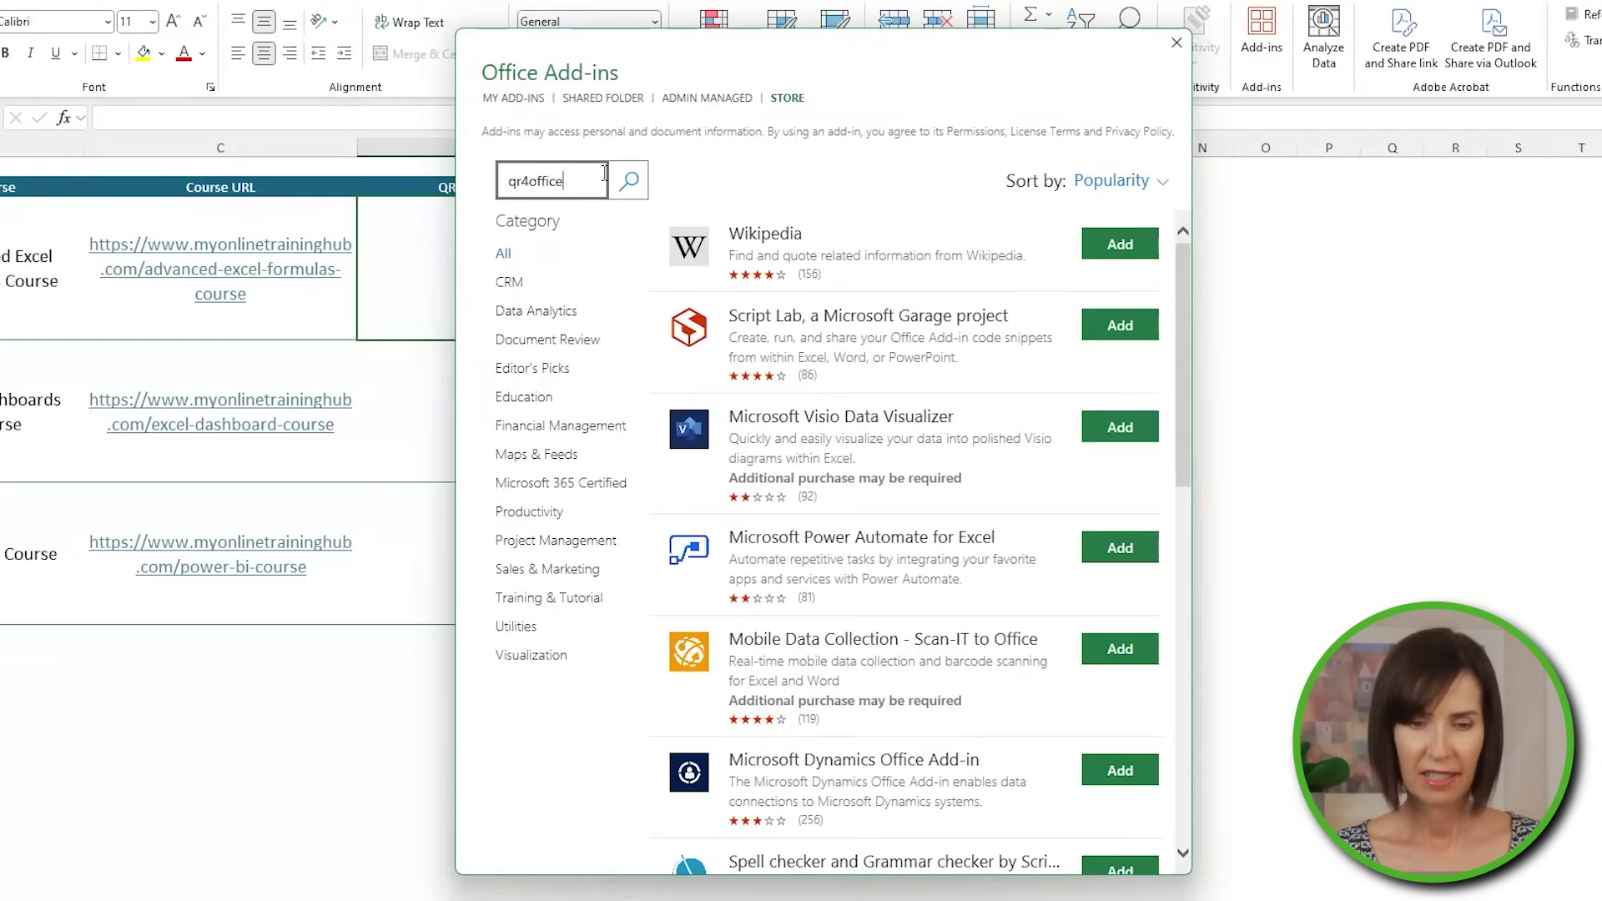
{"action": "key", "text": "Return"}
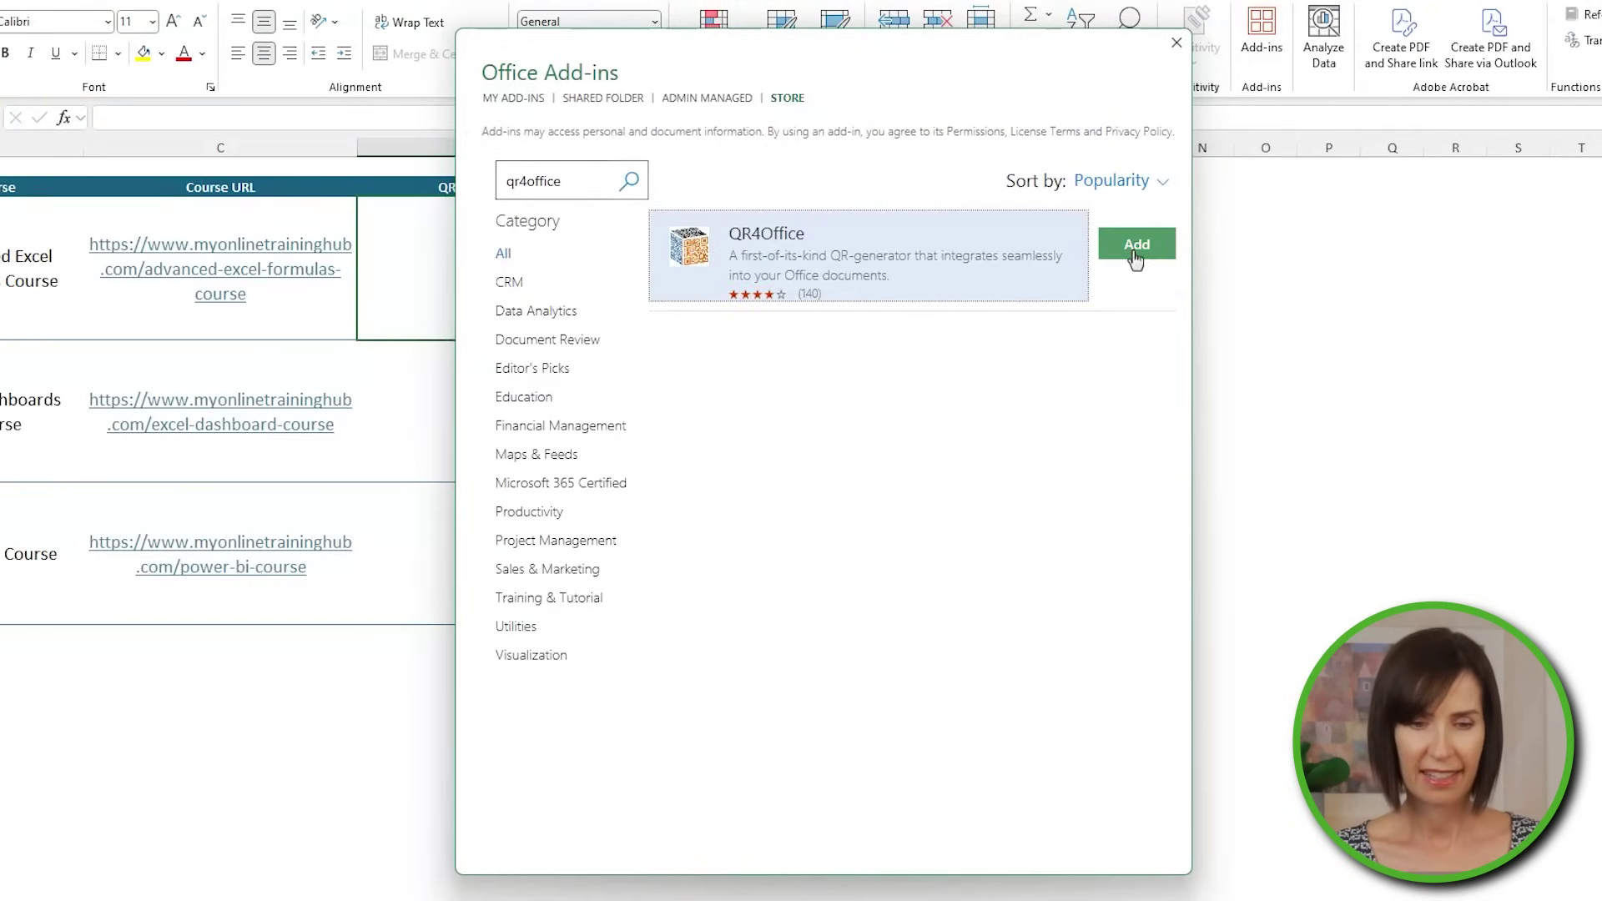
{"action": "left_click", "coordinate": [1177, 45]}
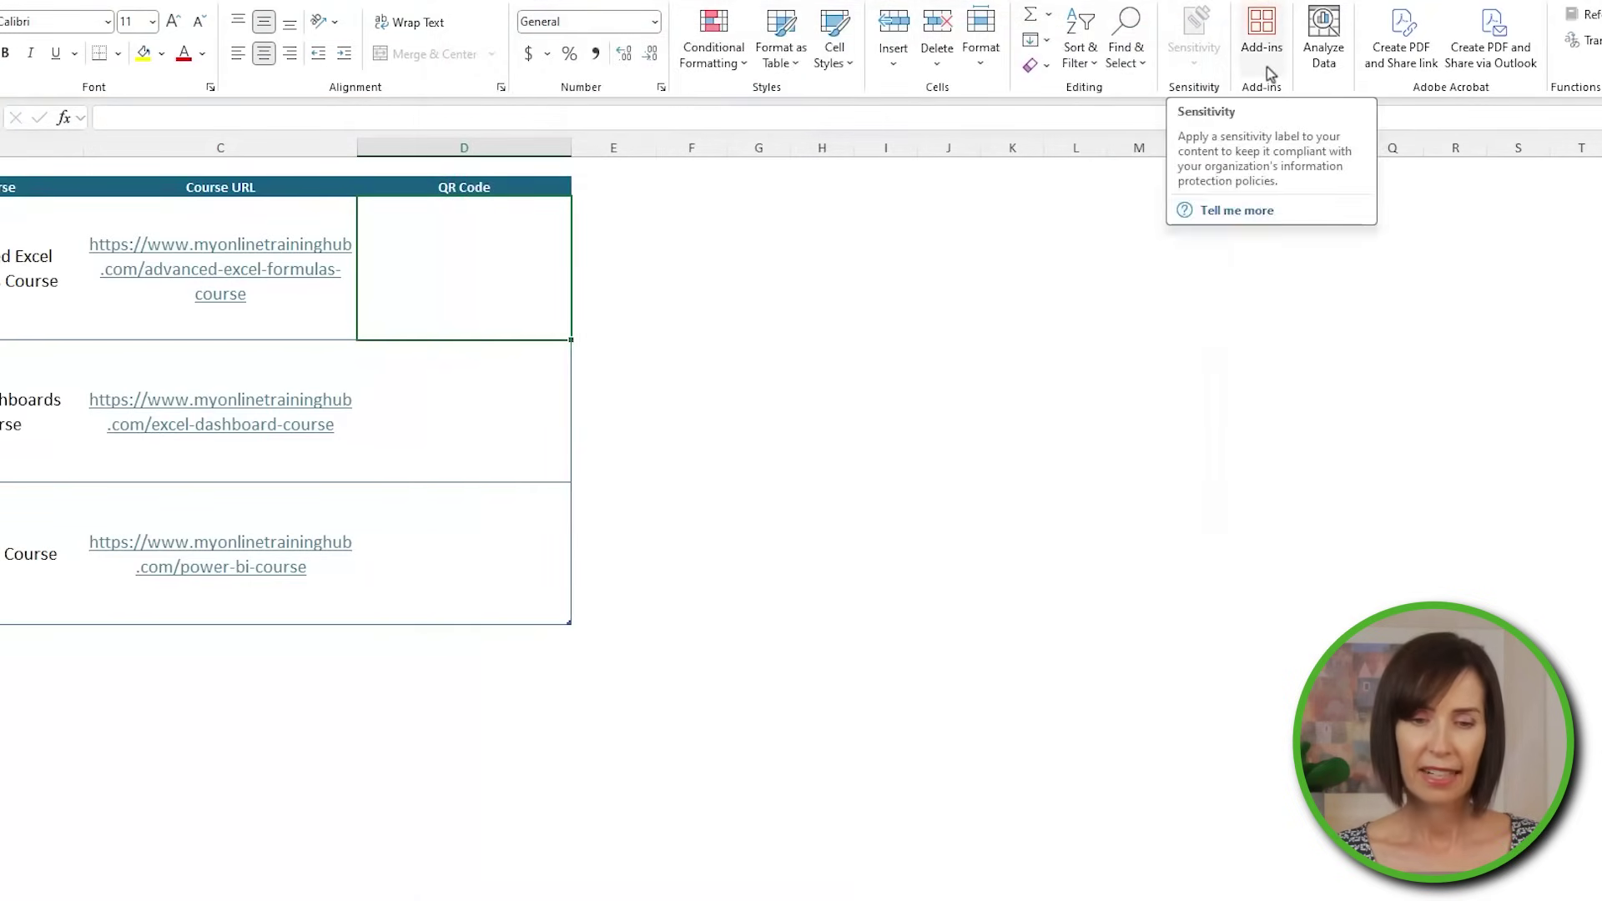
- Launch QR4Office from the full list of installed add-ins
{"action": "left_click", "coordinate": [881, 107]}
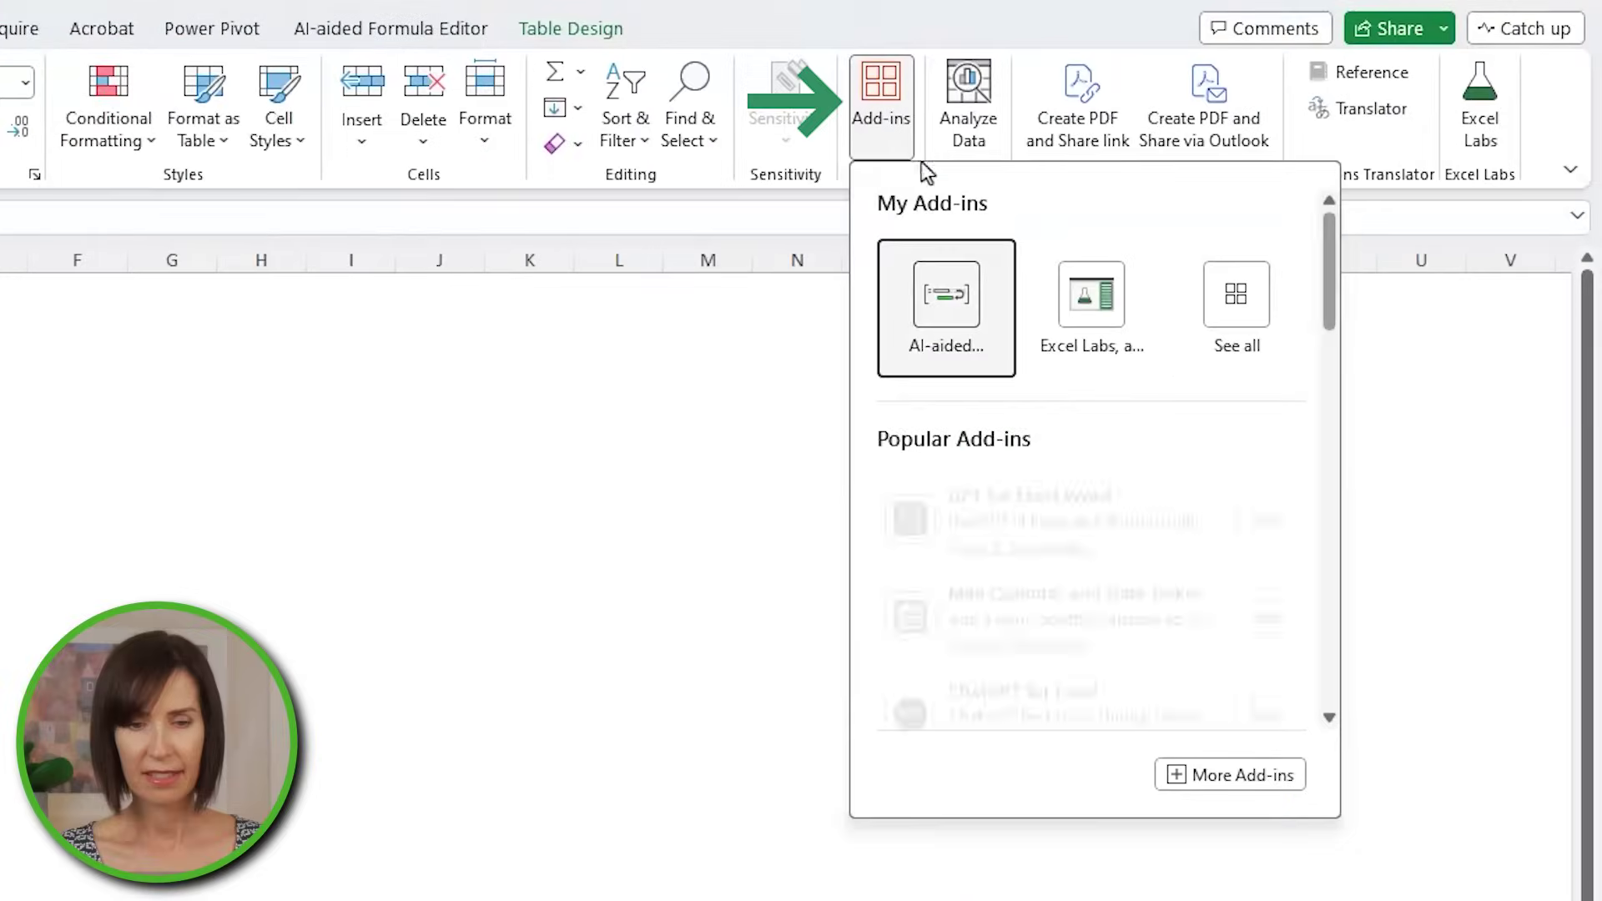
{"action": "left_click", "coordinate": [1240, 317]}
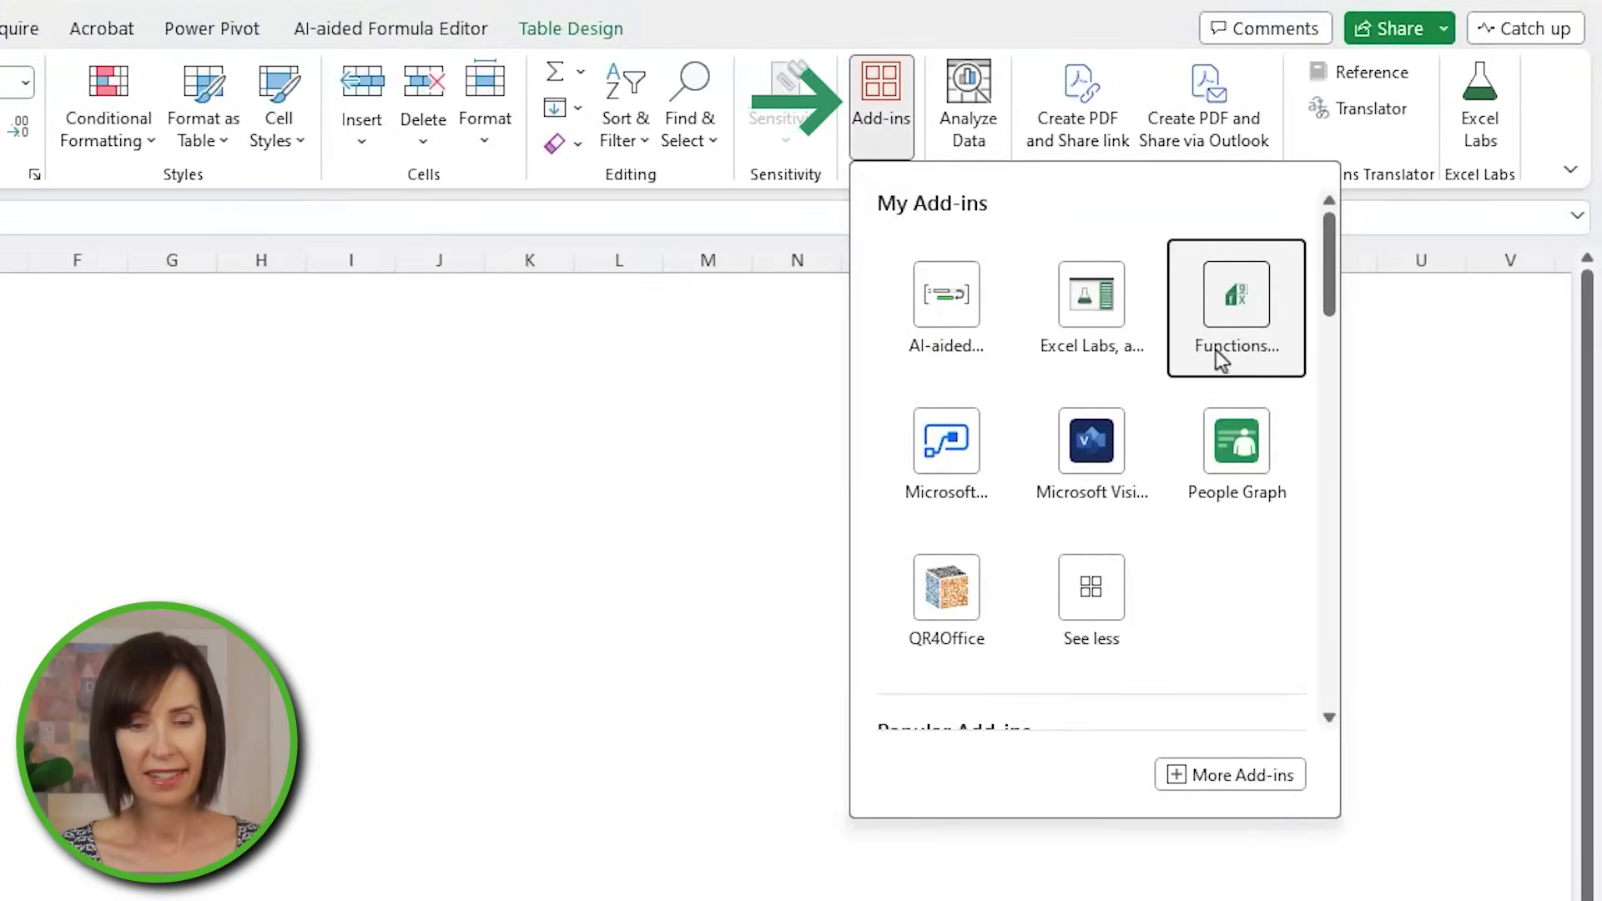
{"action": "left_click", "coordinate": [975, 652]}
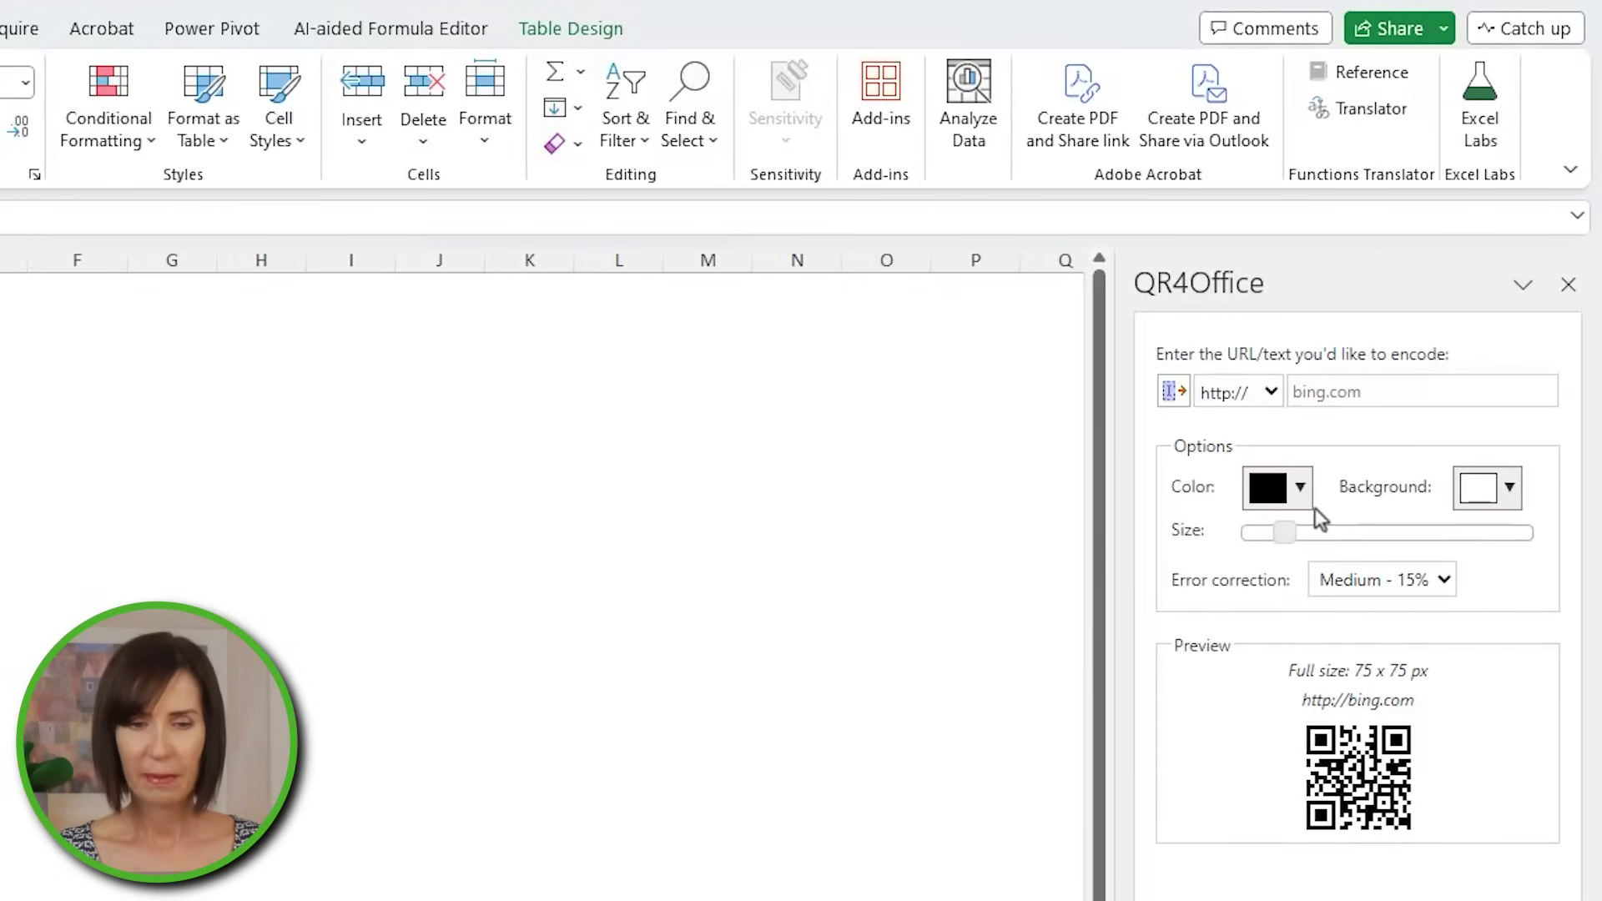
- Float and enlarge the QR4Office pane, then load the Advanced Excel Formulas URL from C3
{"action": "left_click_drag", "start_coordinate": [1330, 278], "coordinate": [221, 298]}
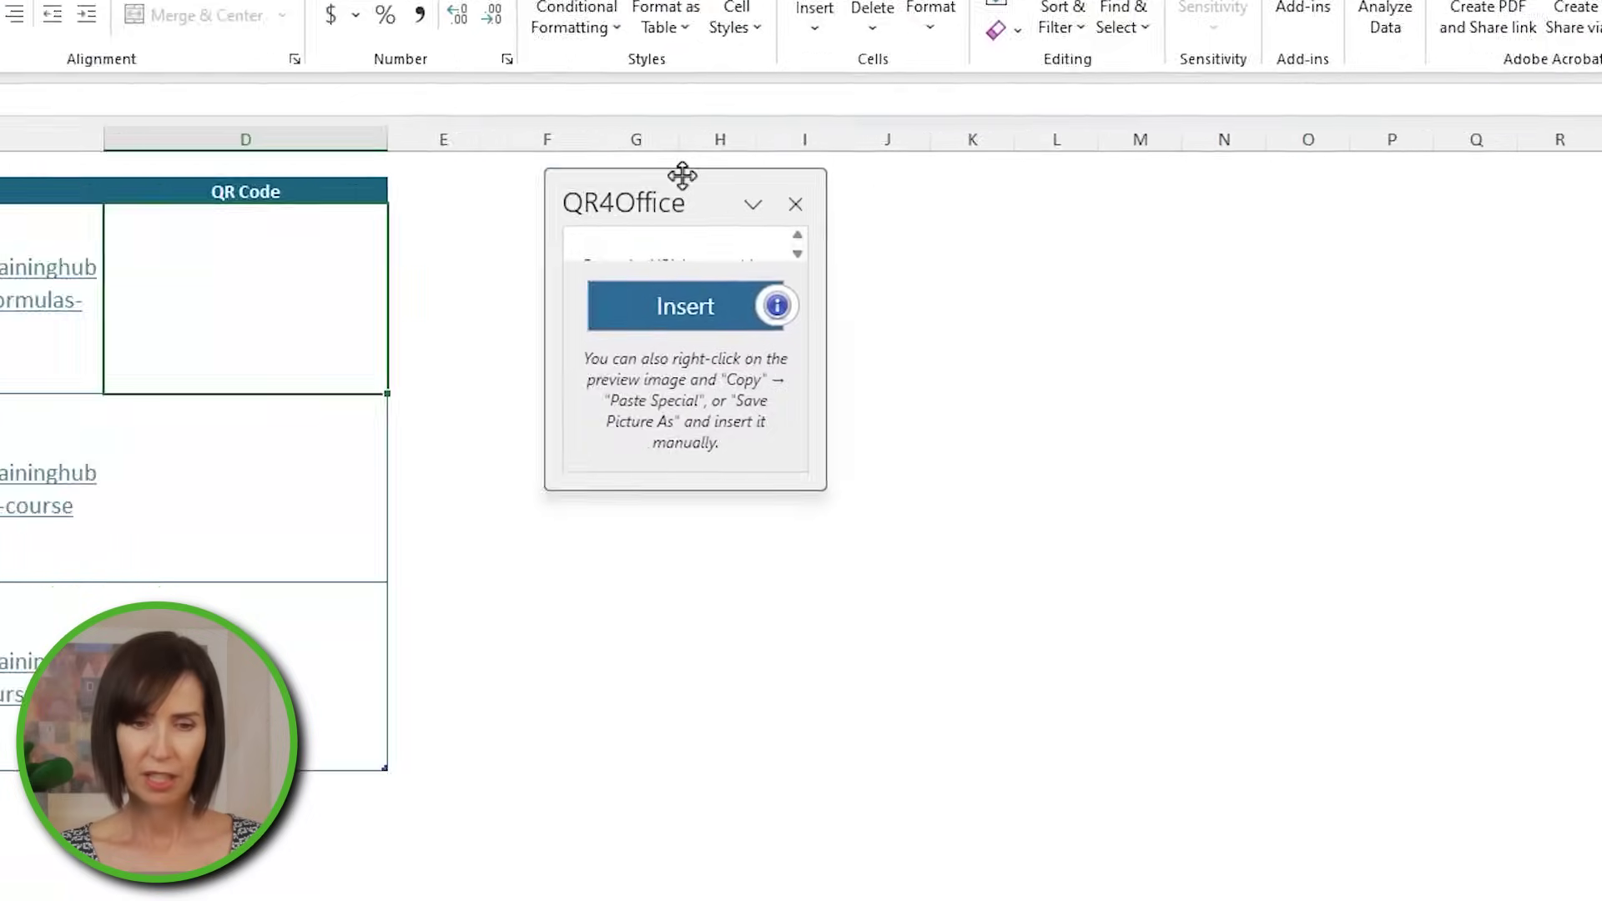
{"action": "left_click_drag", "start_coordinate": [1190, 339], "coordinate": [1464, 853]}
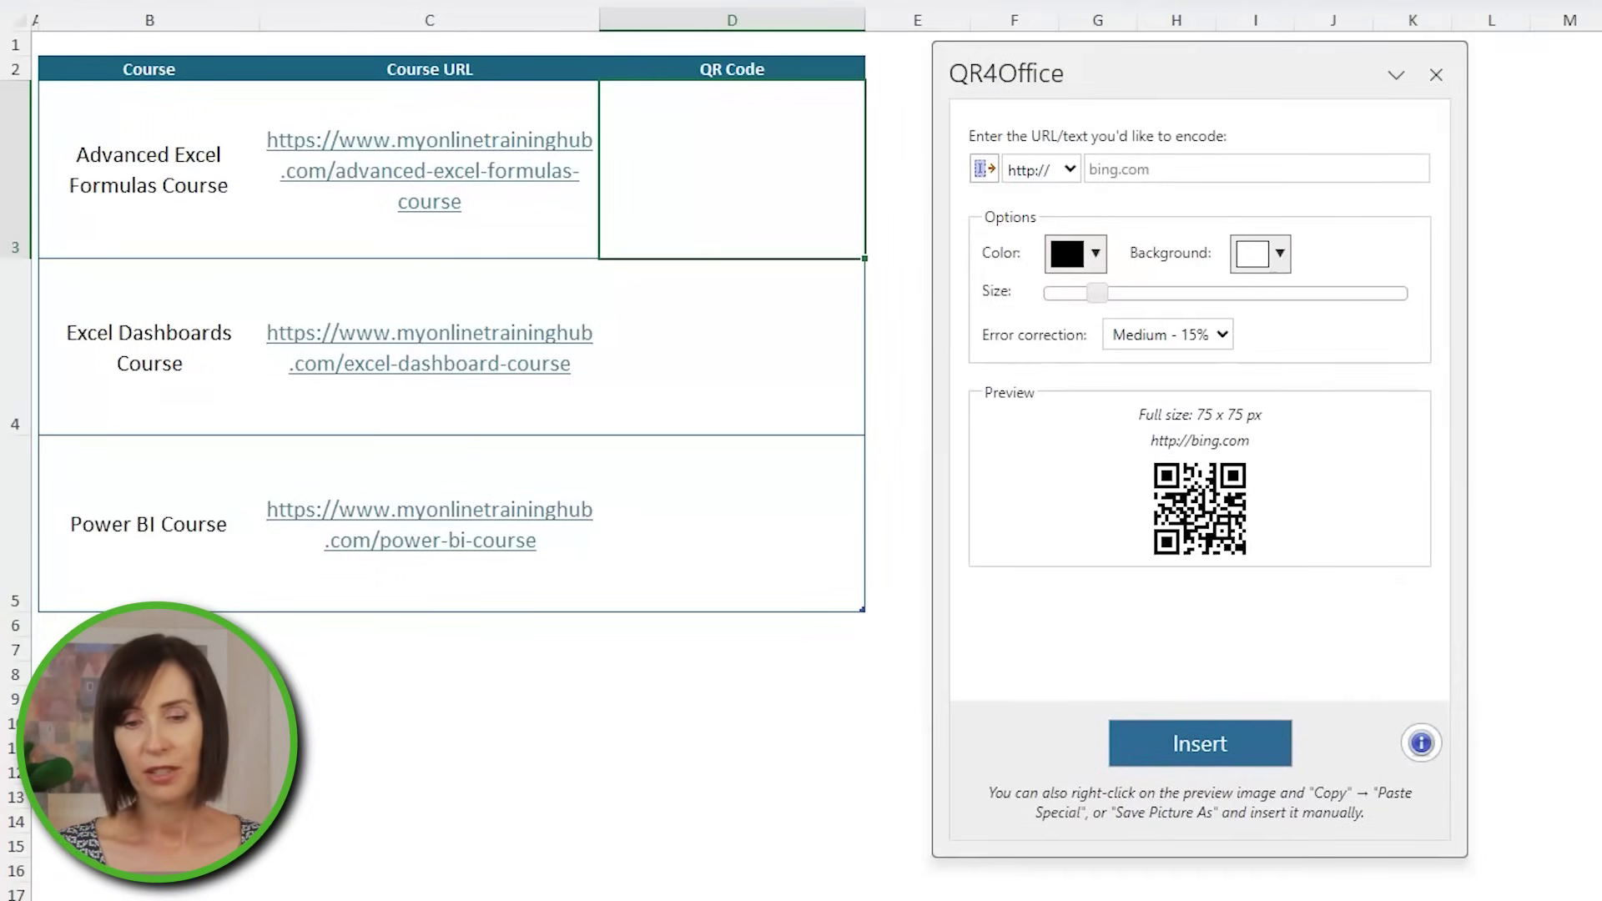
{"action": "left_click", "coordinate": [529, 236]}
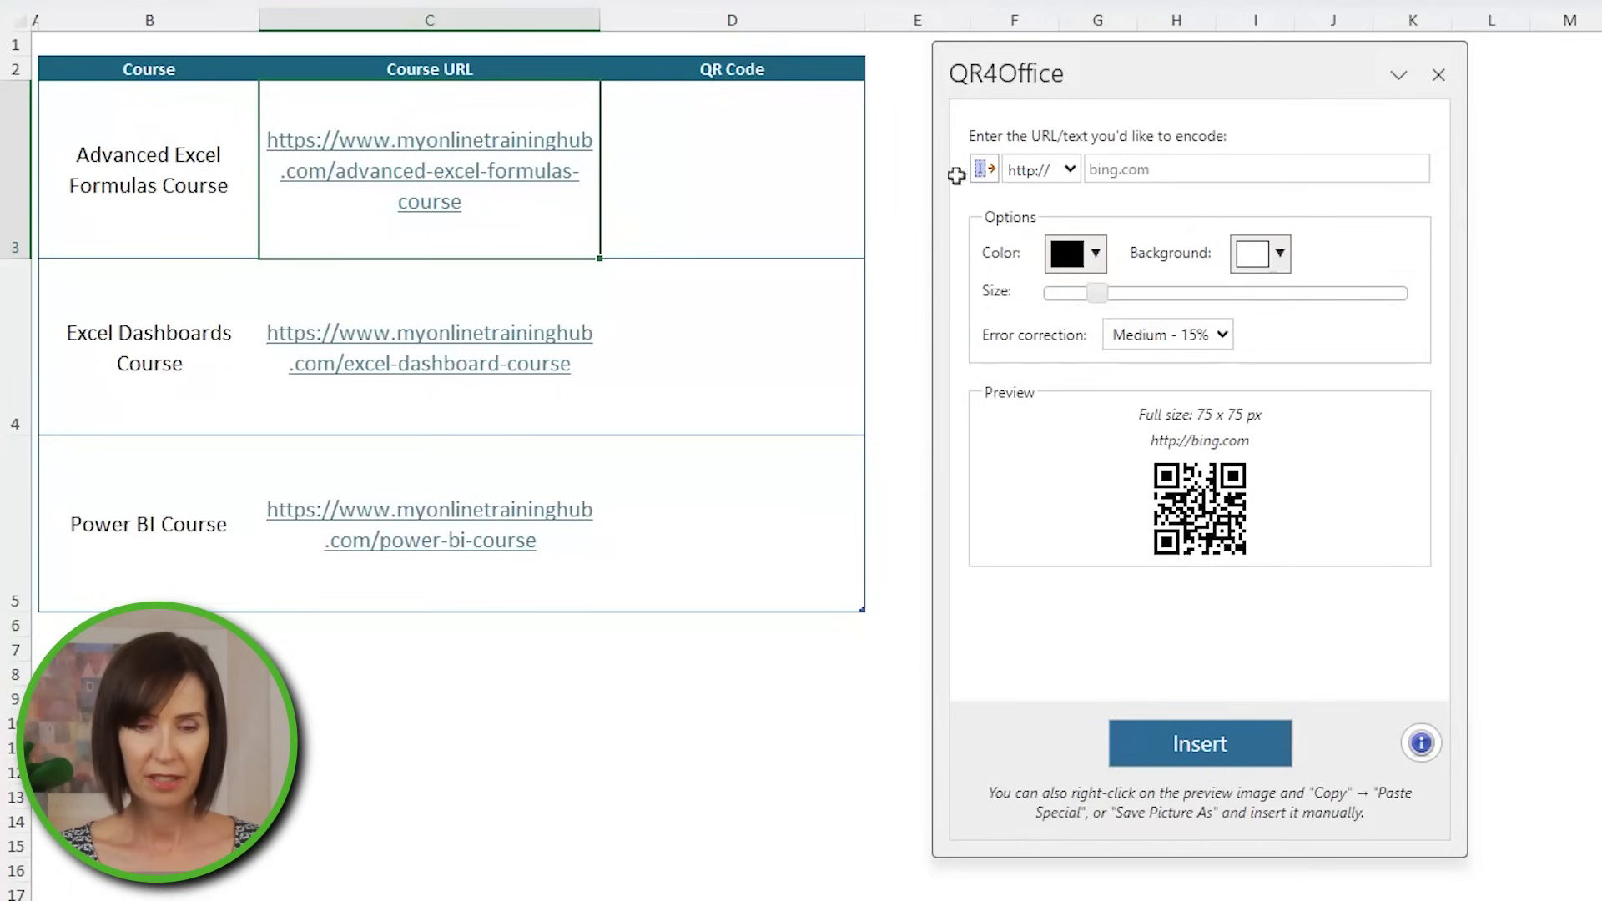
{"action": "left_click", "coordinate": [982, 172]}
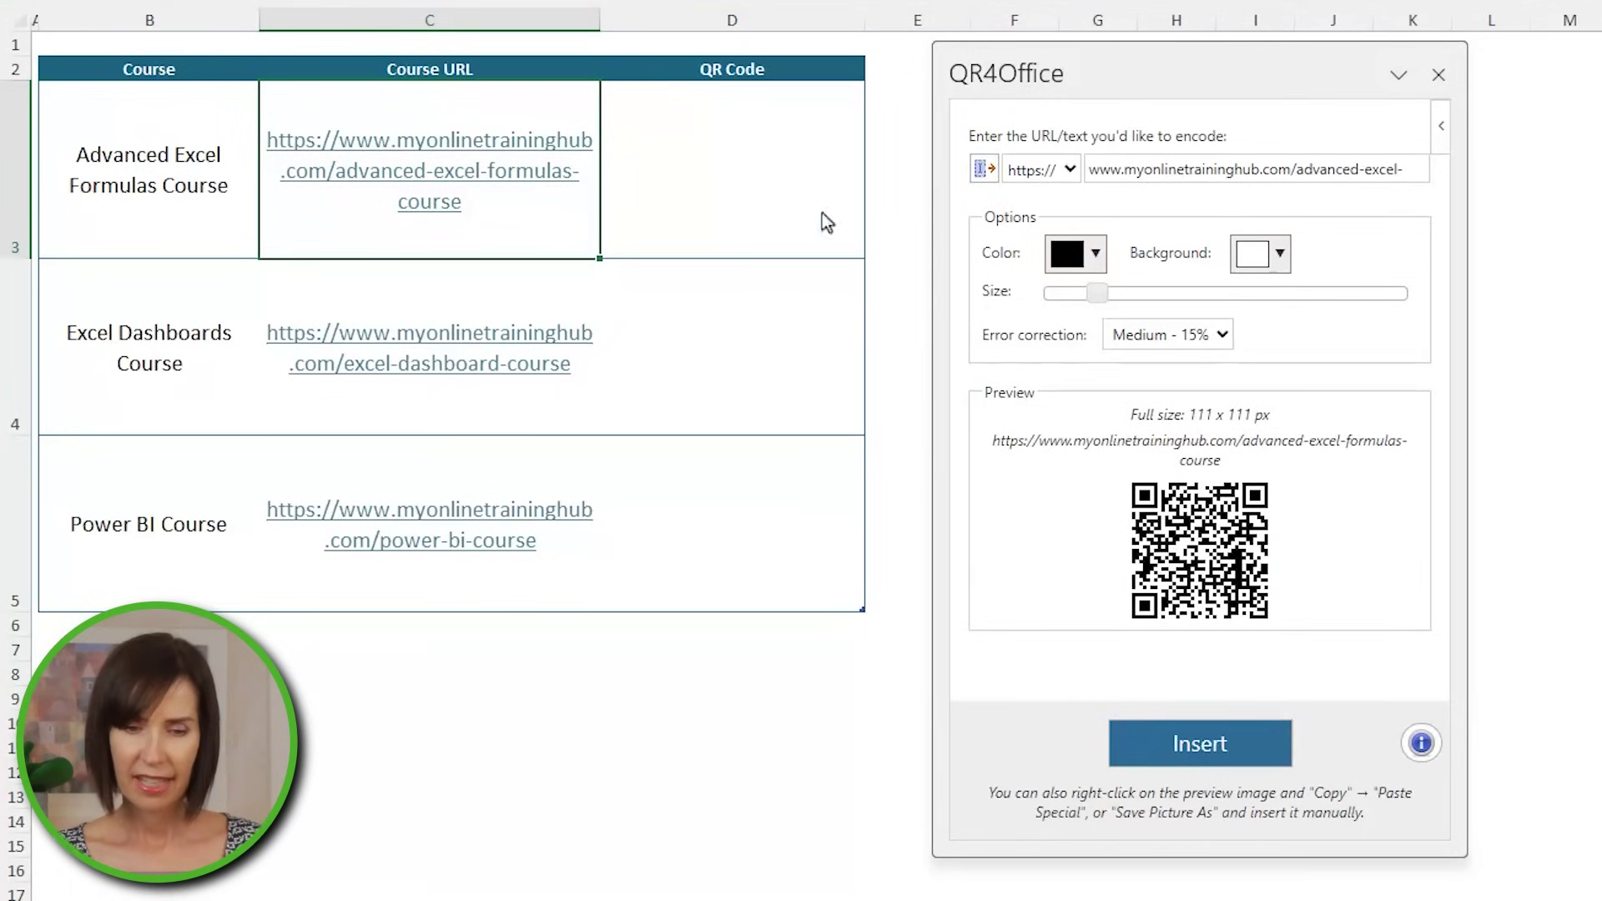
{"action": "left_click", "coordinate": [1069, 171]}
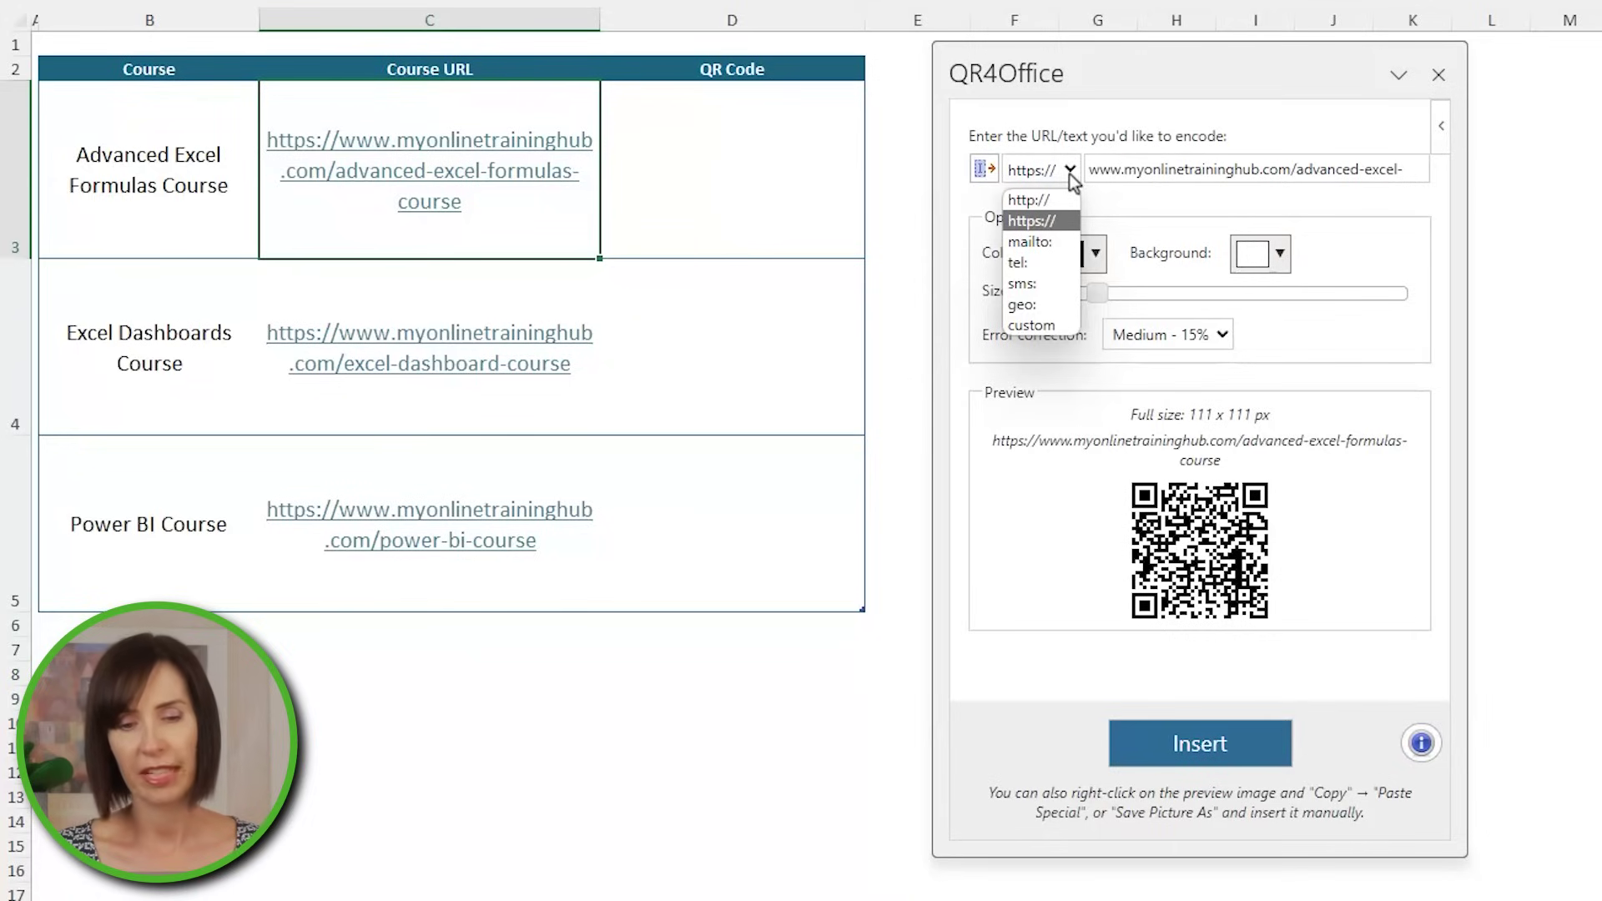
{"action": "left_click", "coordinate": [1068, 174]}
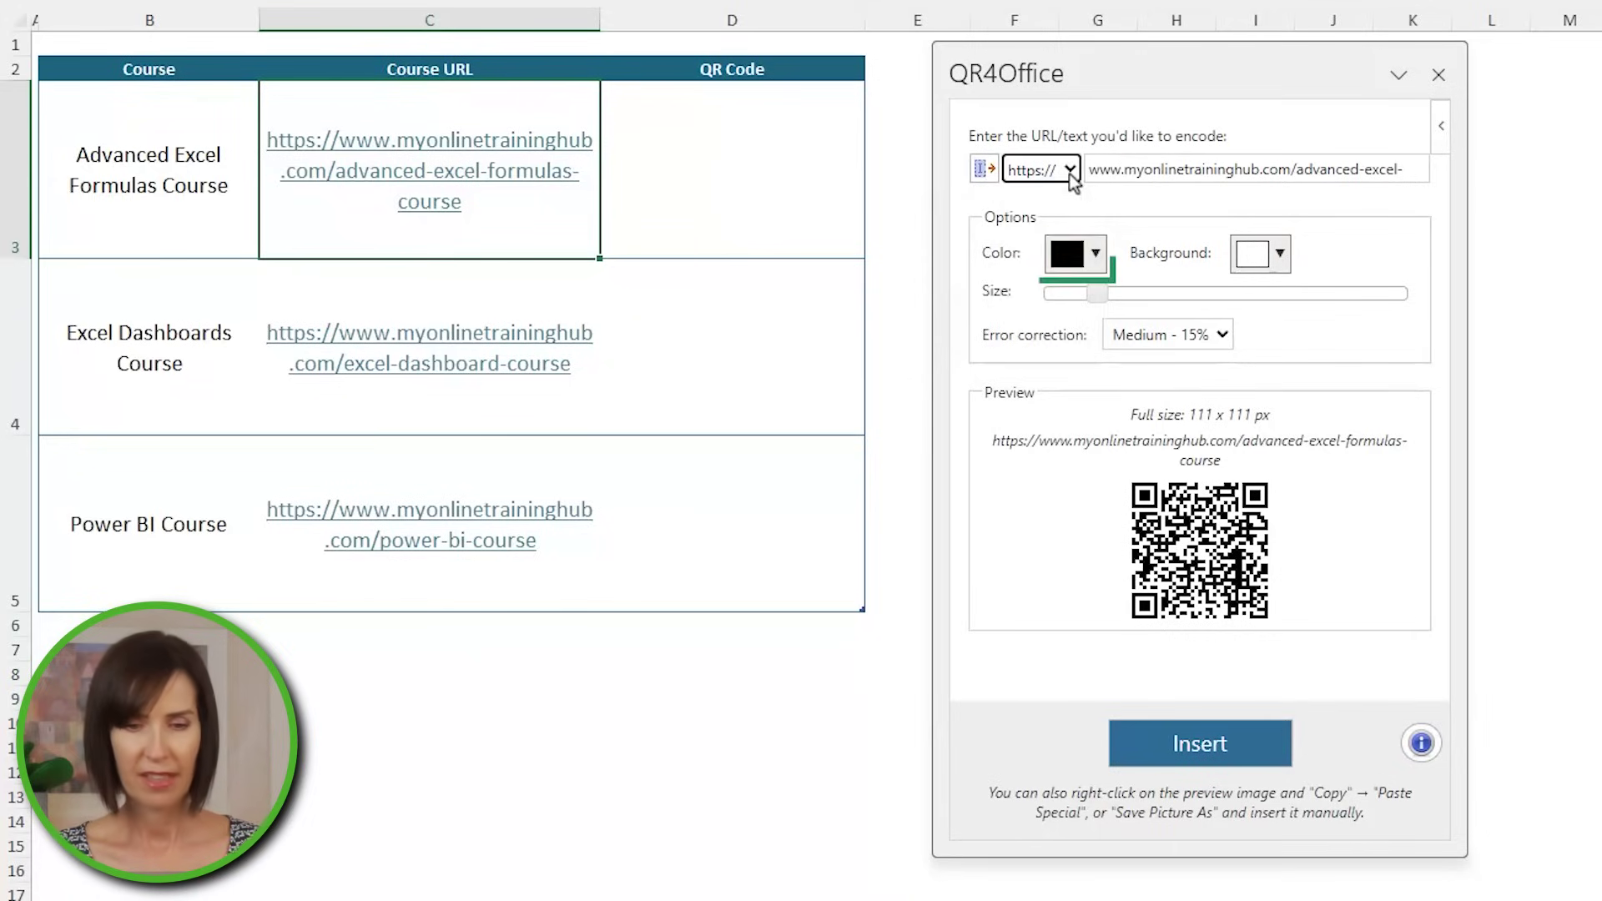
{"action": "left_click", "coordinate": [1096, 259]}
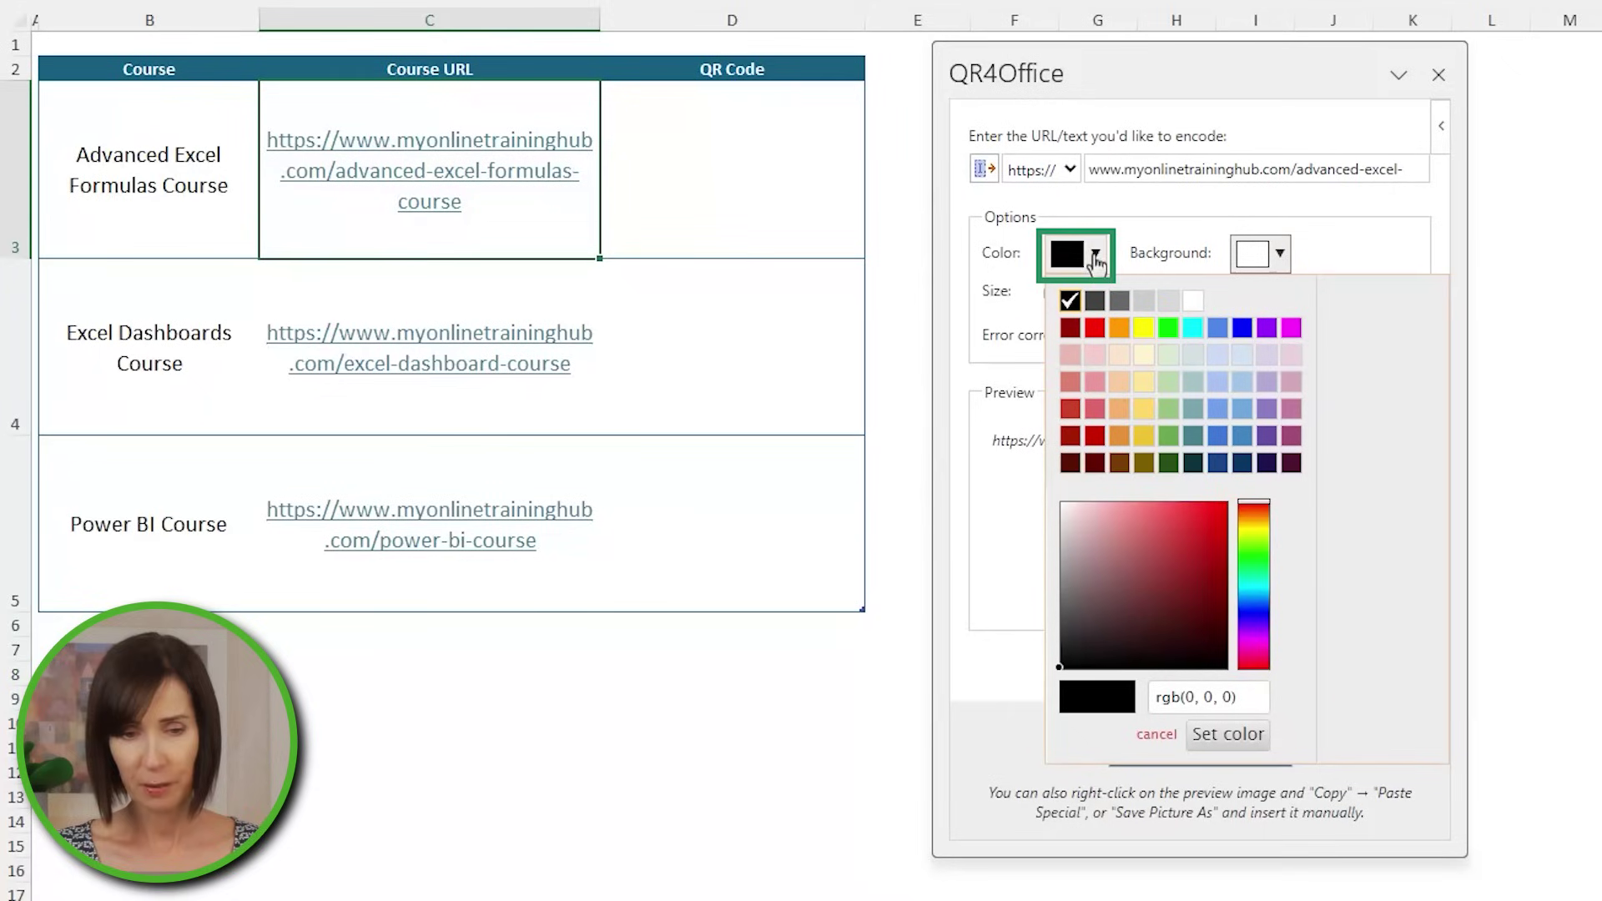
{"action": "left_click", "coordinate": [1144, 436]}
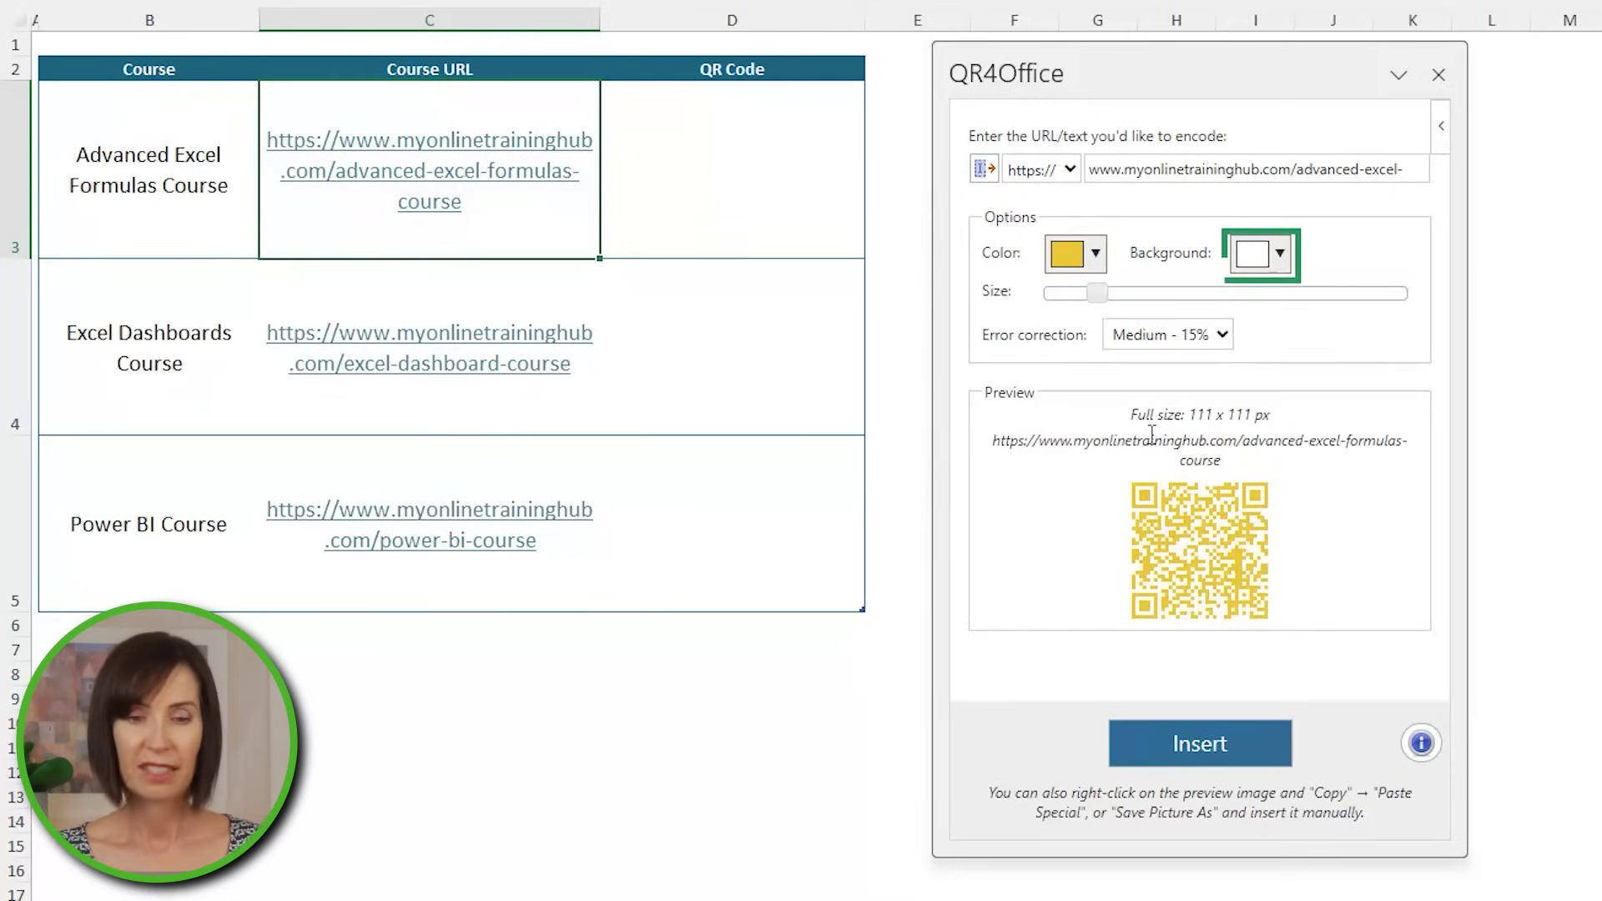
{"action": "mouse_move", "coordinate": [1096, 293]}
{"action": "left_mouse_down"}
{"action": "mouse_move", "coordinate": [1192, 294]}
{"action": "mouse_move", "coordinate": [1096, 298]}
{"action": "left_mouse_up"}
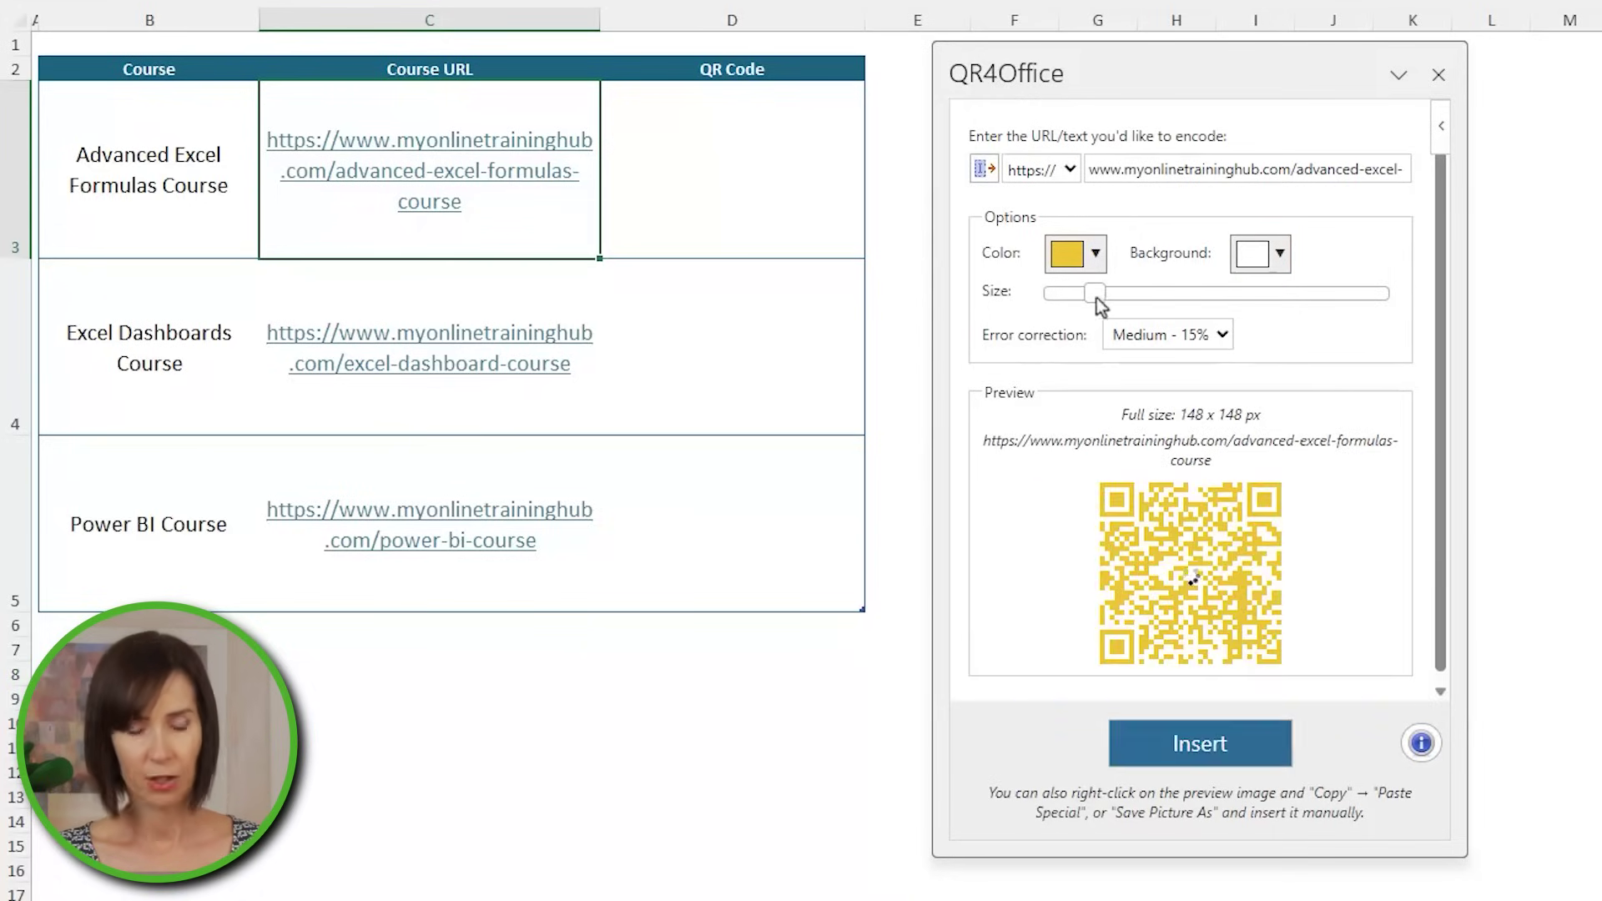
{"action": "left_click", "coordinate": [1223, 335]}
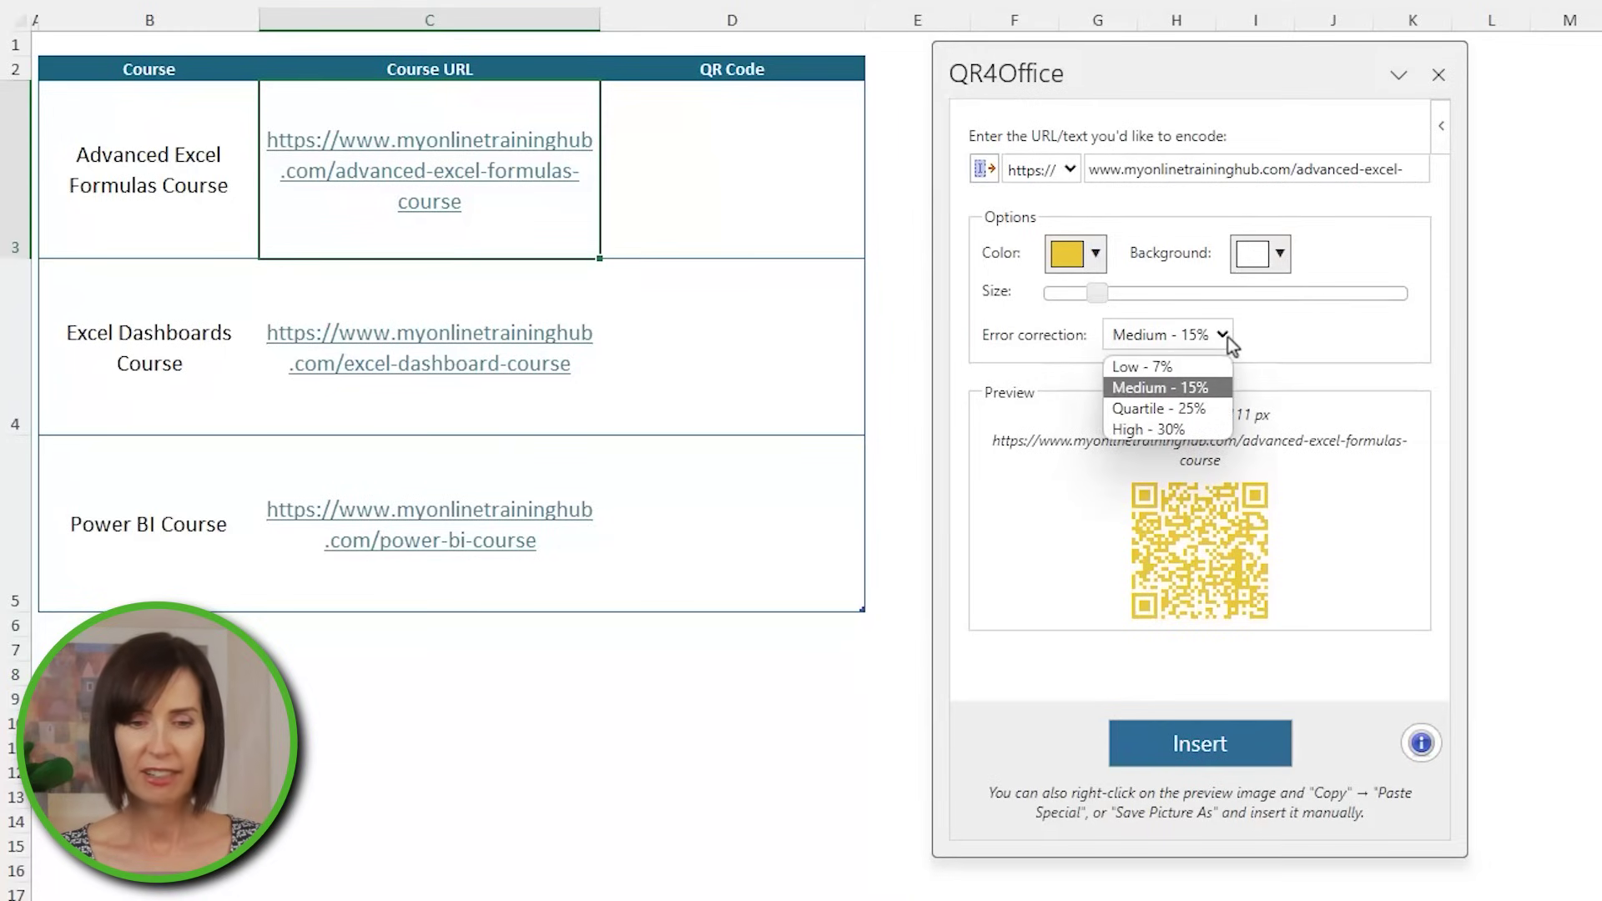
{"action": "left_click", "coordinate": [1228, 337]}
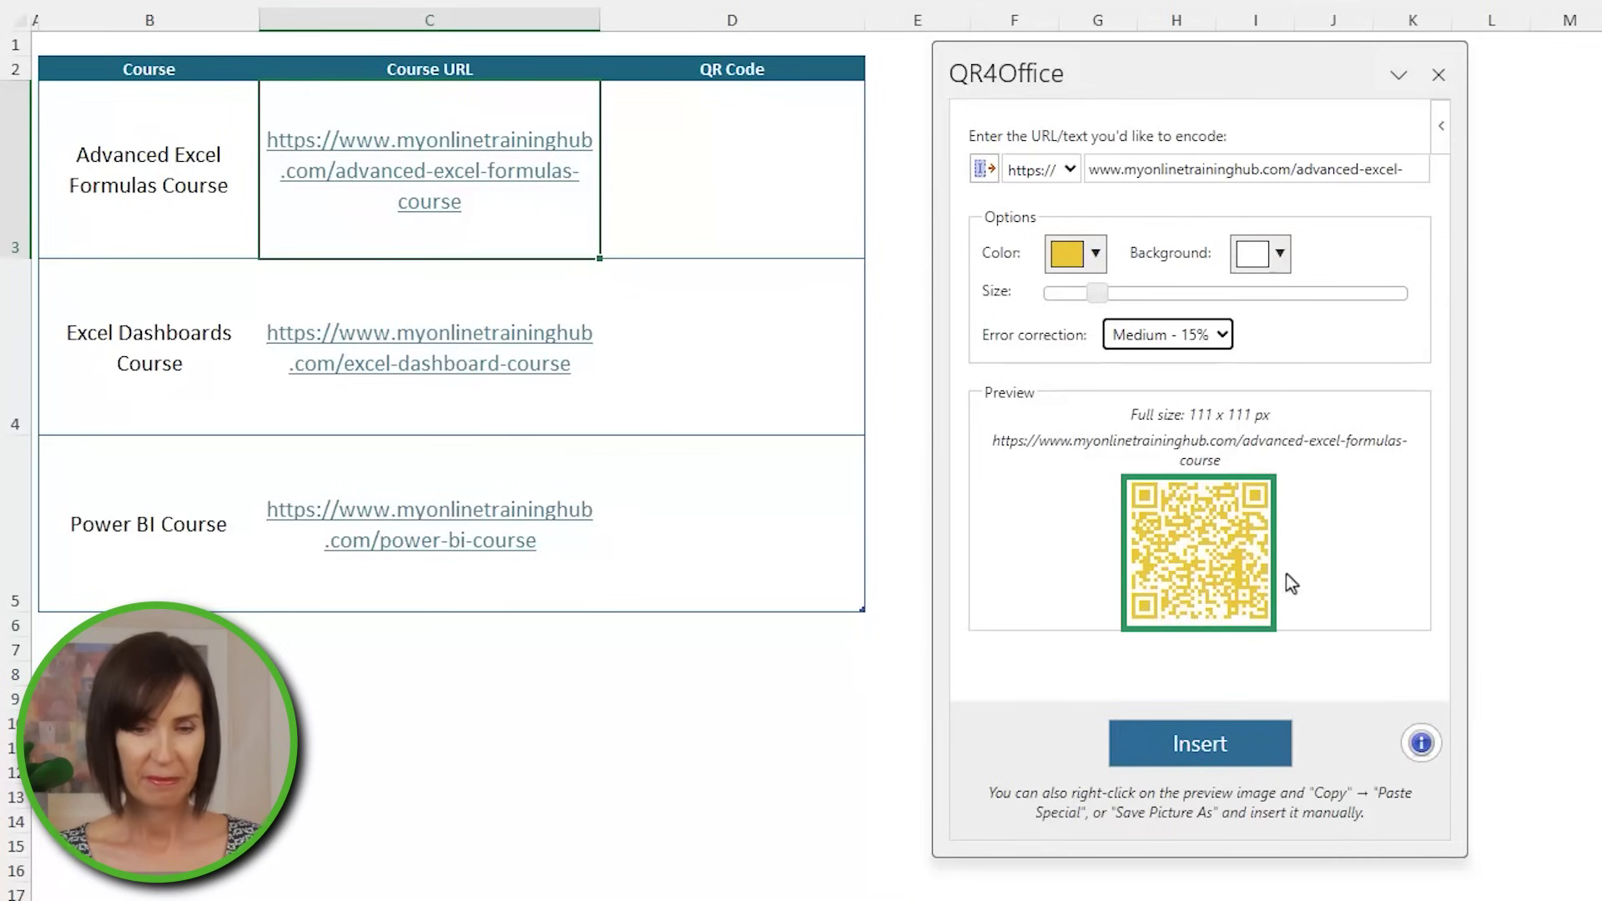
- Insert the yellow QR code and move it into cell D3
{"action": "left_click", "coordinate": [1249, 734]}
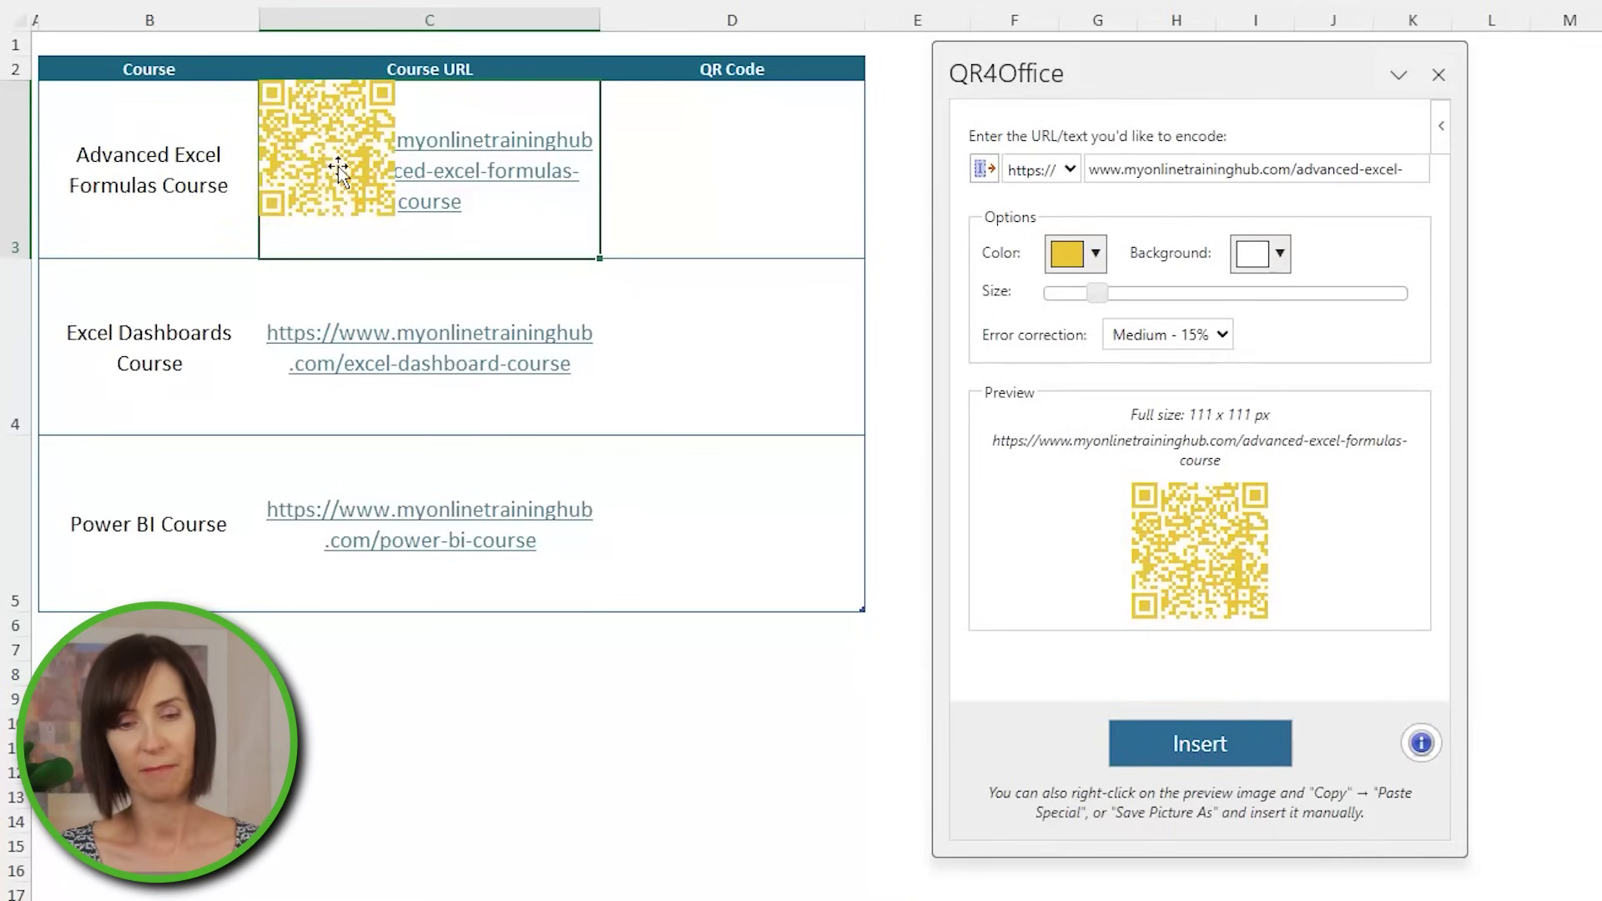
{"action": "left_click_drag", "start_coordinate": [332, 164], "coordinate": [762, 184]}
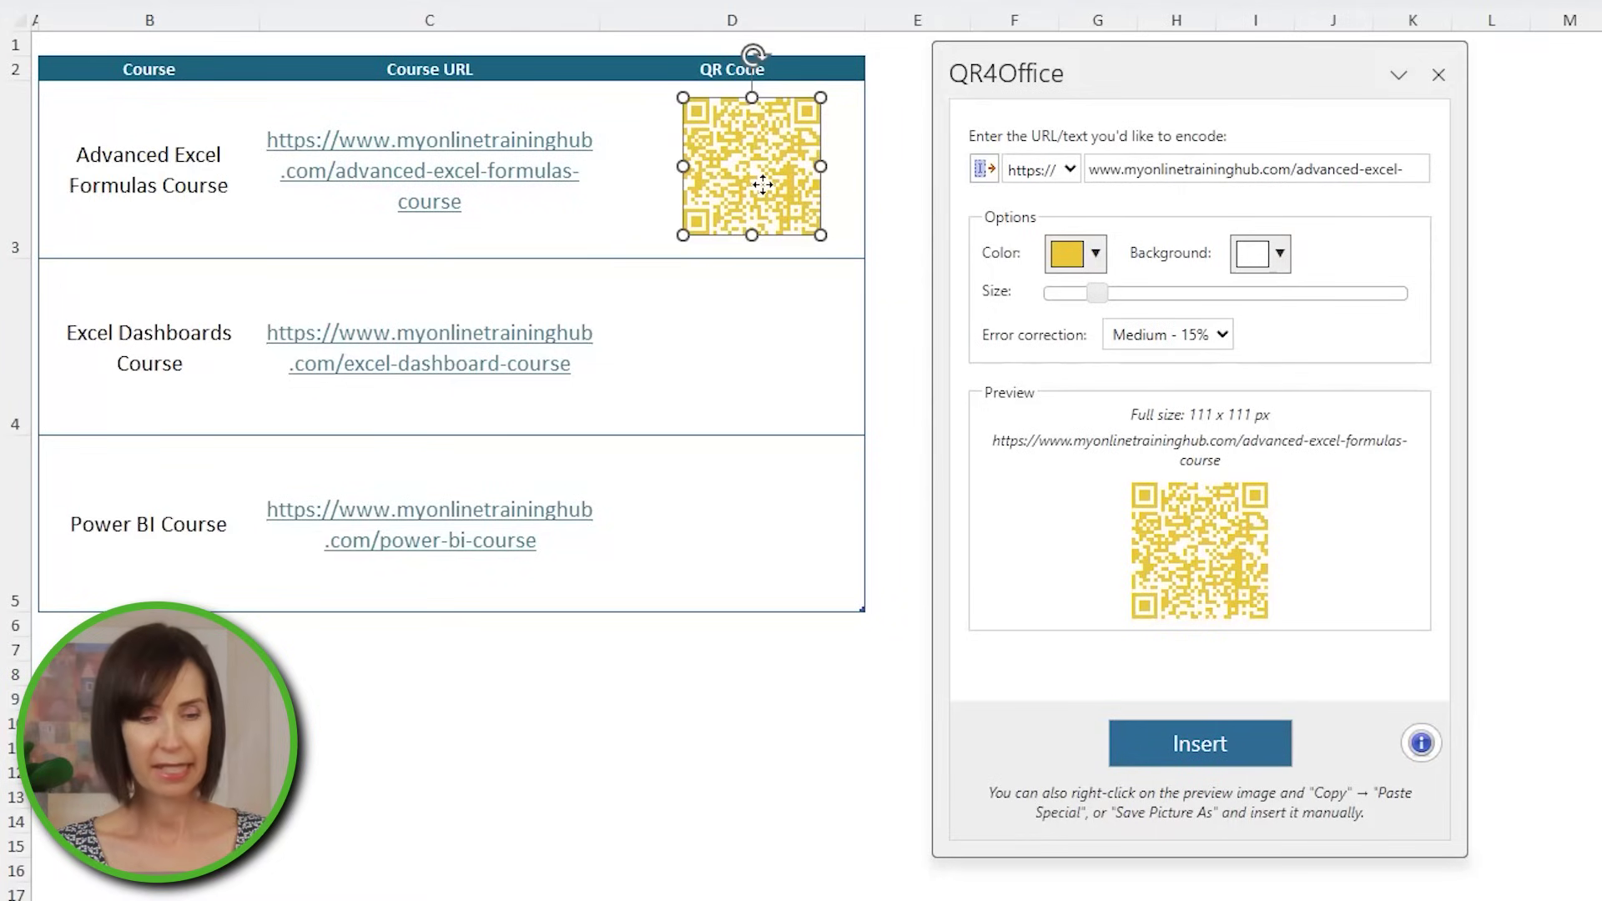
{"action": "key", "text": "Escape"}
- Load the Excel Dashboards URL from C4 into QR4Office and color its QR code orange
{"action": "left_click", "coordinate": [573, 411]}
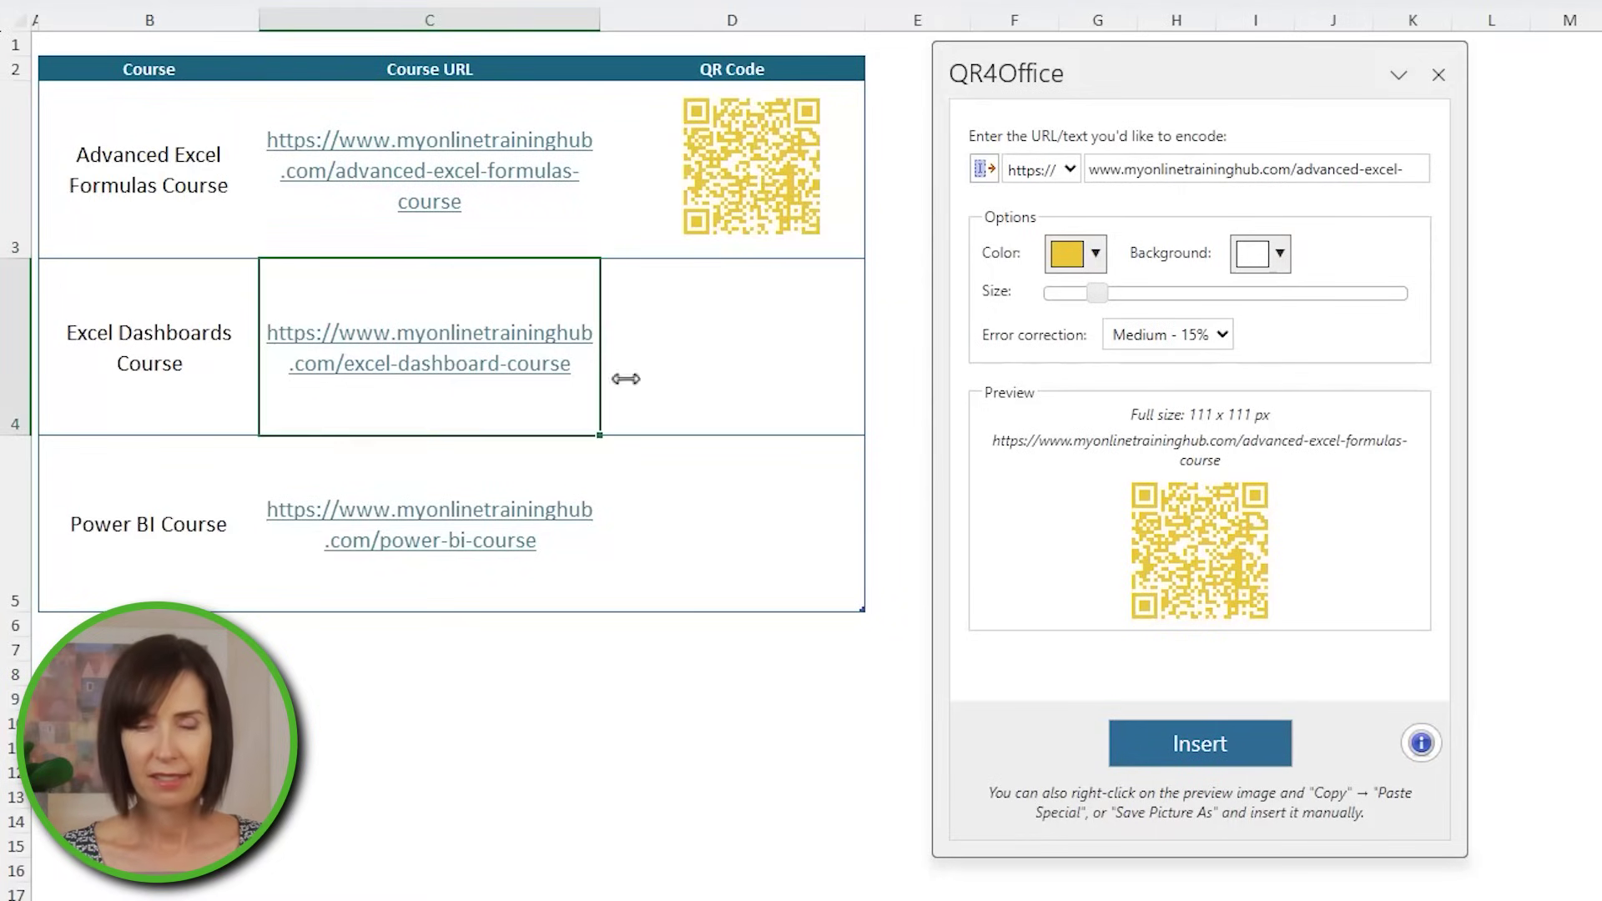
{"action": "left_click", "coordinate": [980, 169]}
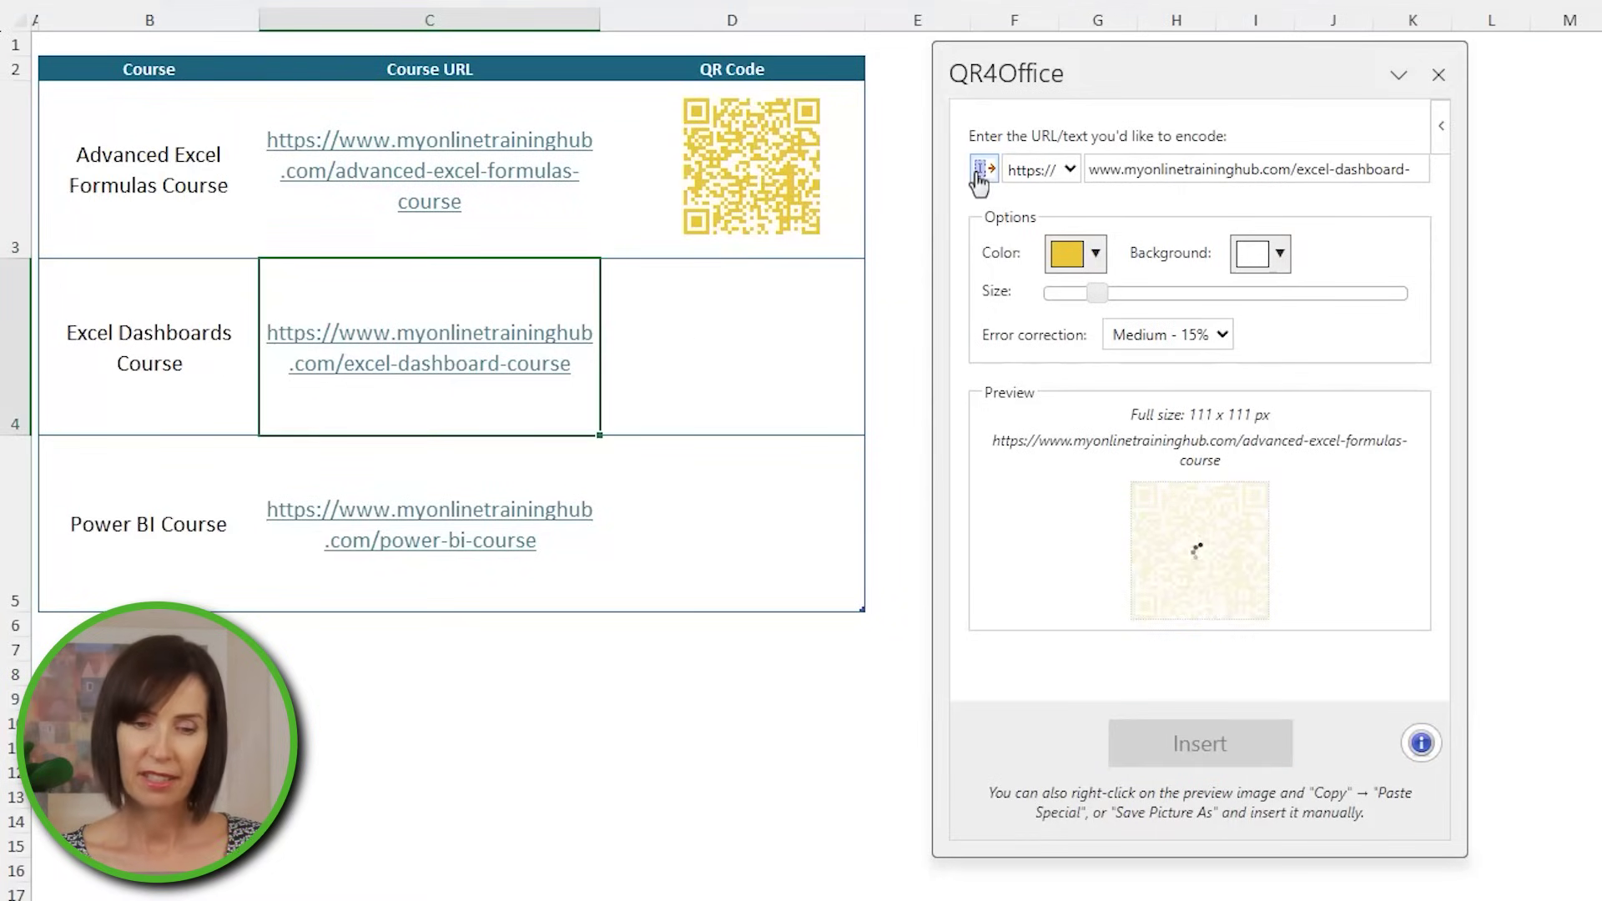
{"action": "left_click", "coordinate": [1094, 254]}
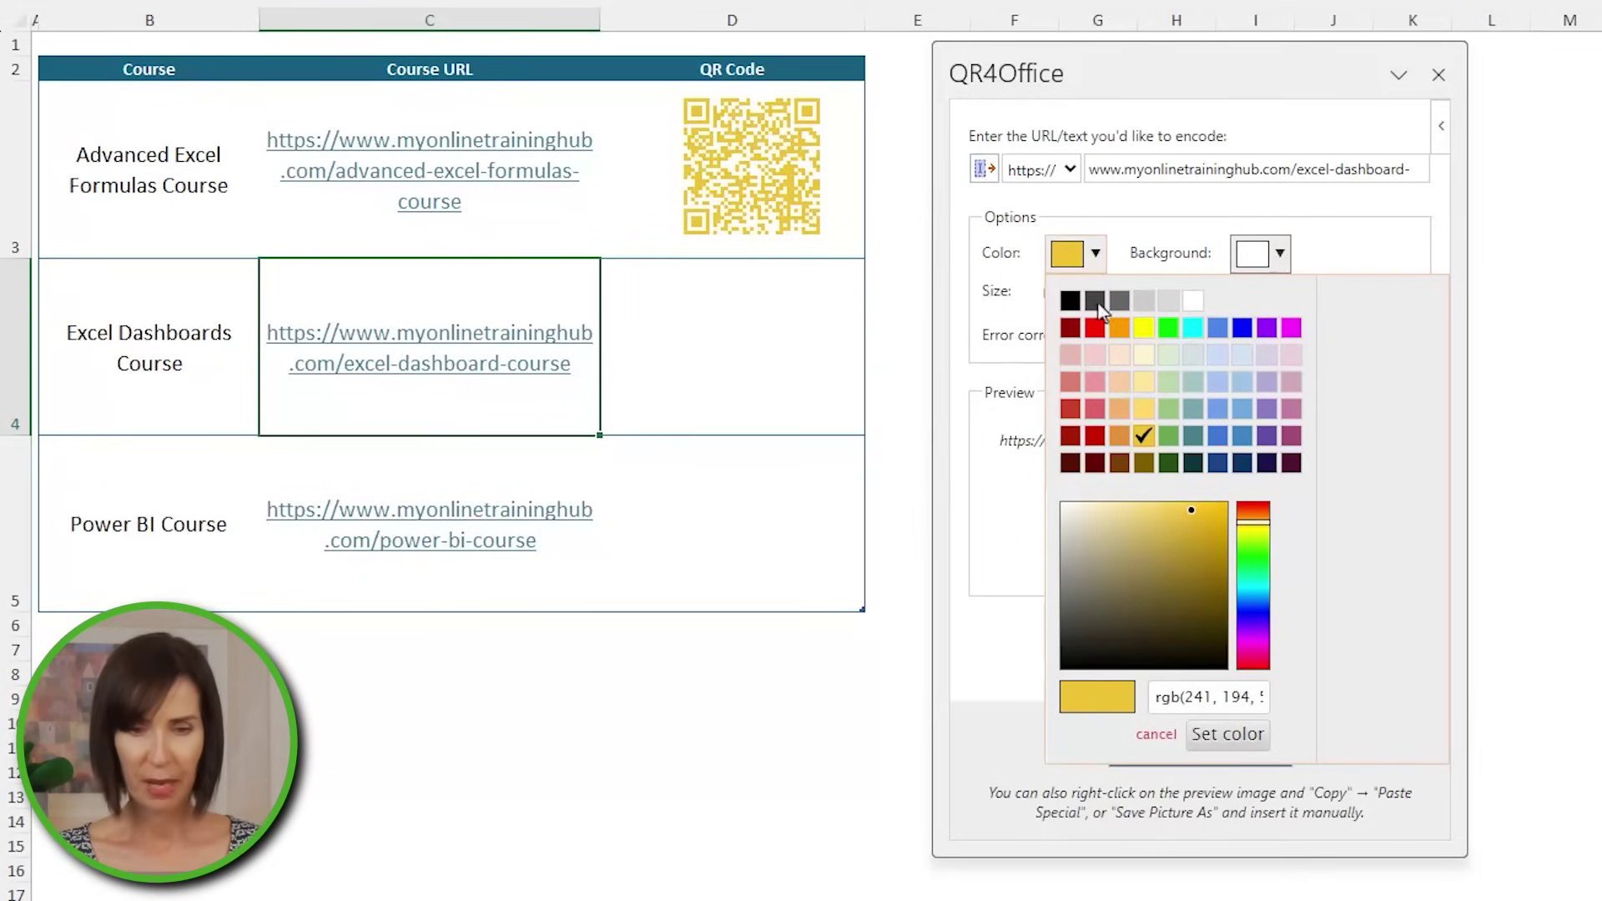
{"action": "left_click", "coordinate": [1117, 435]}
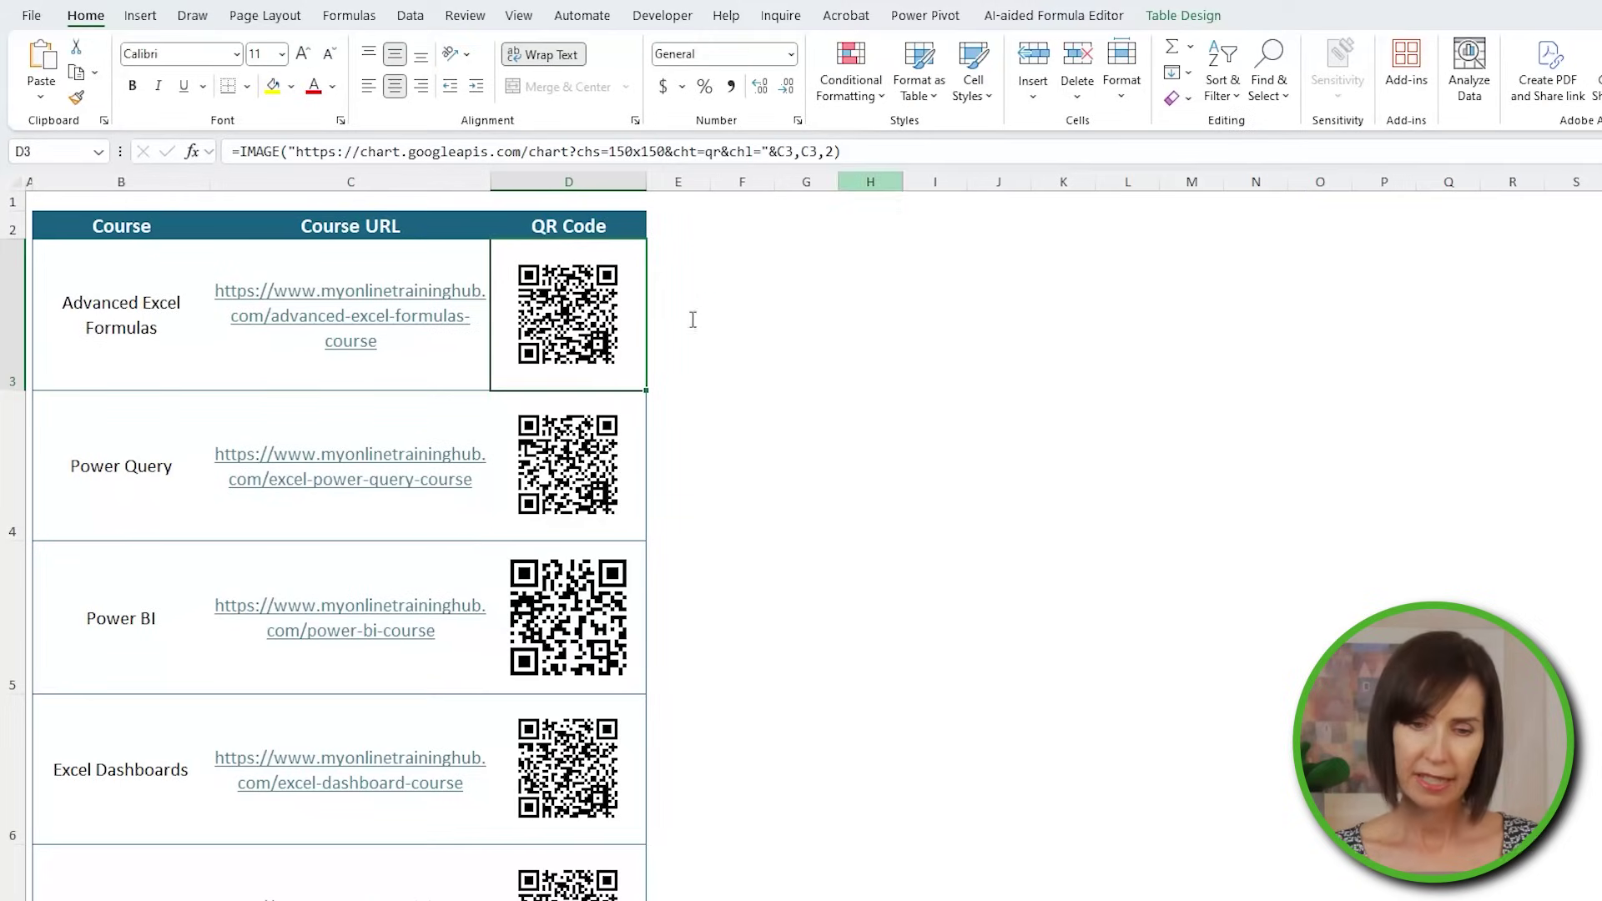
- Set the course table's style to None
{"action": "left_click", "coordinate": [1181, 16]}
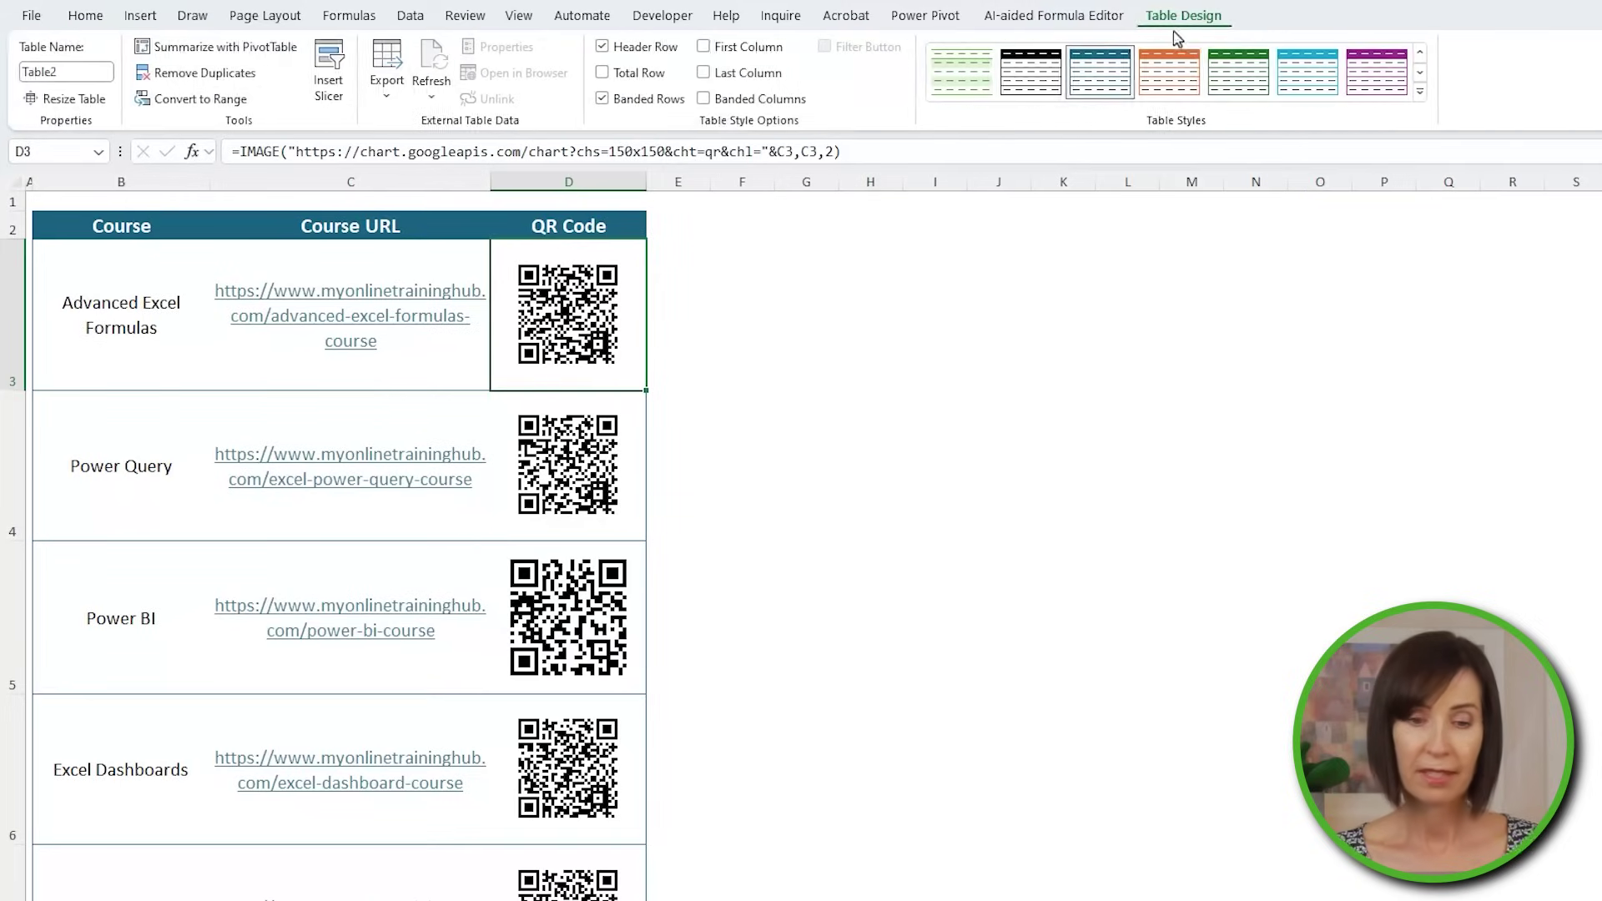
{"action": "left_click", "coordinate": [1418, 100]}
{"action": "left_click", "coordinate": [953, 107]}
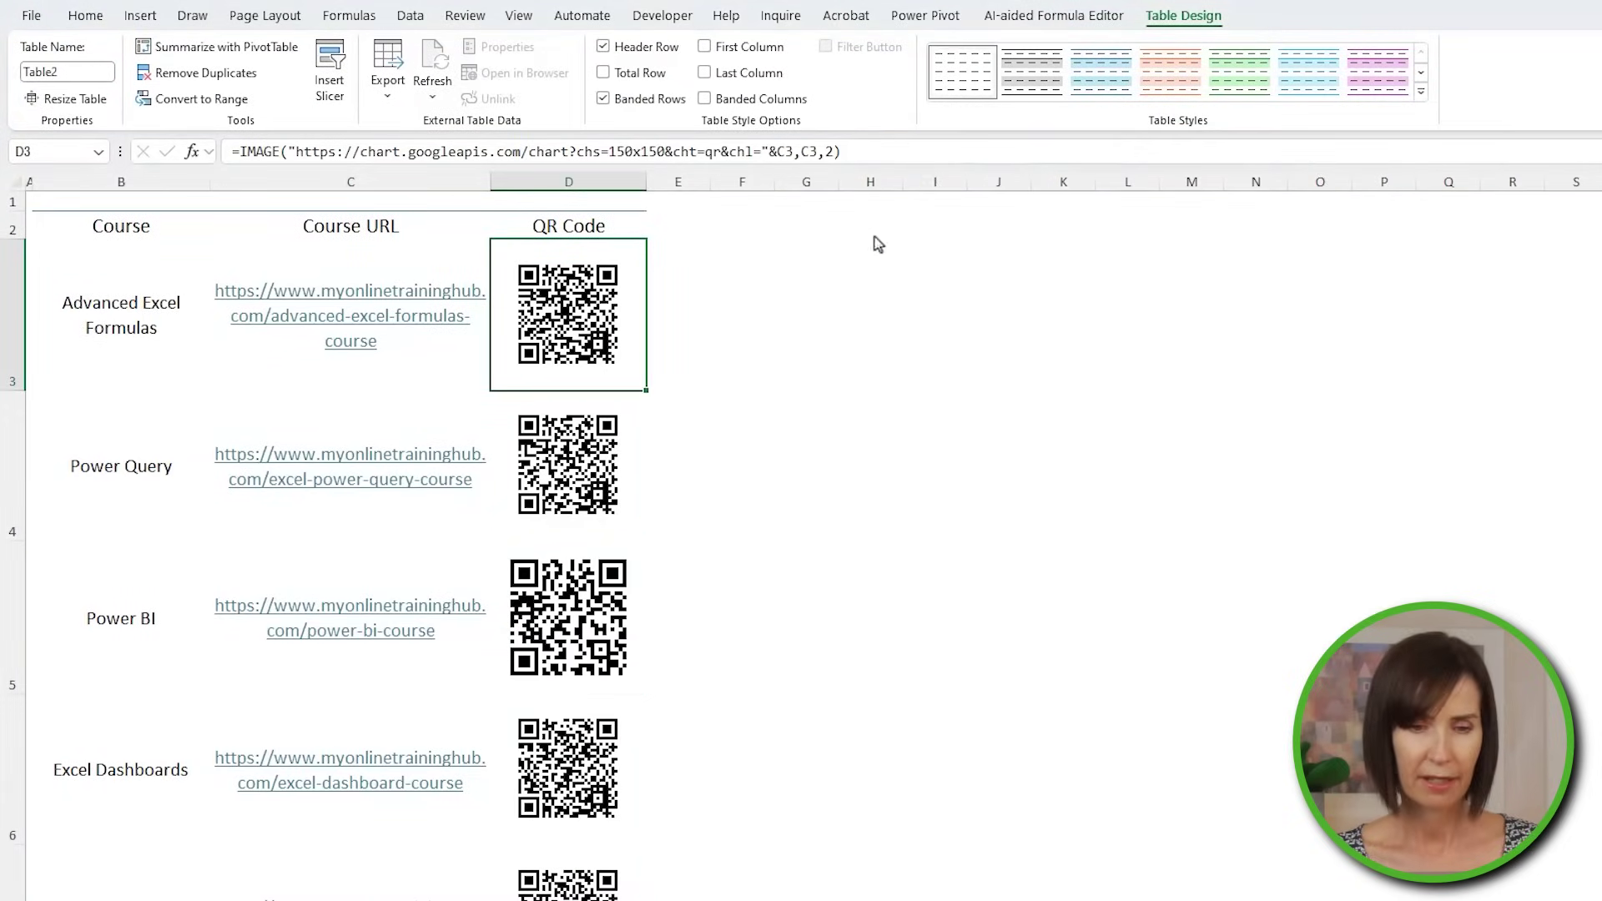
- Paste the Power Query QR code from D4 into F4 as a linked picture
{"action": "left_click", "coordinate": [645, 466]}
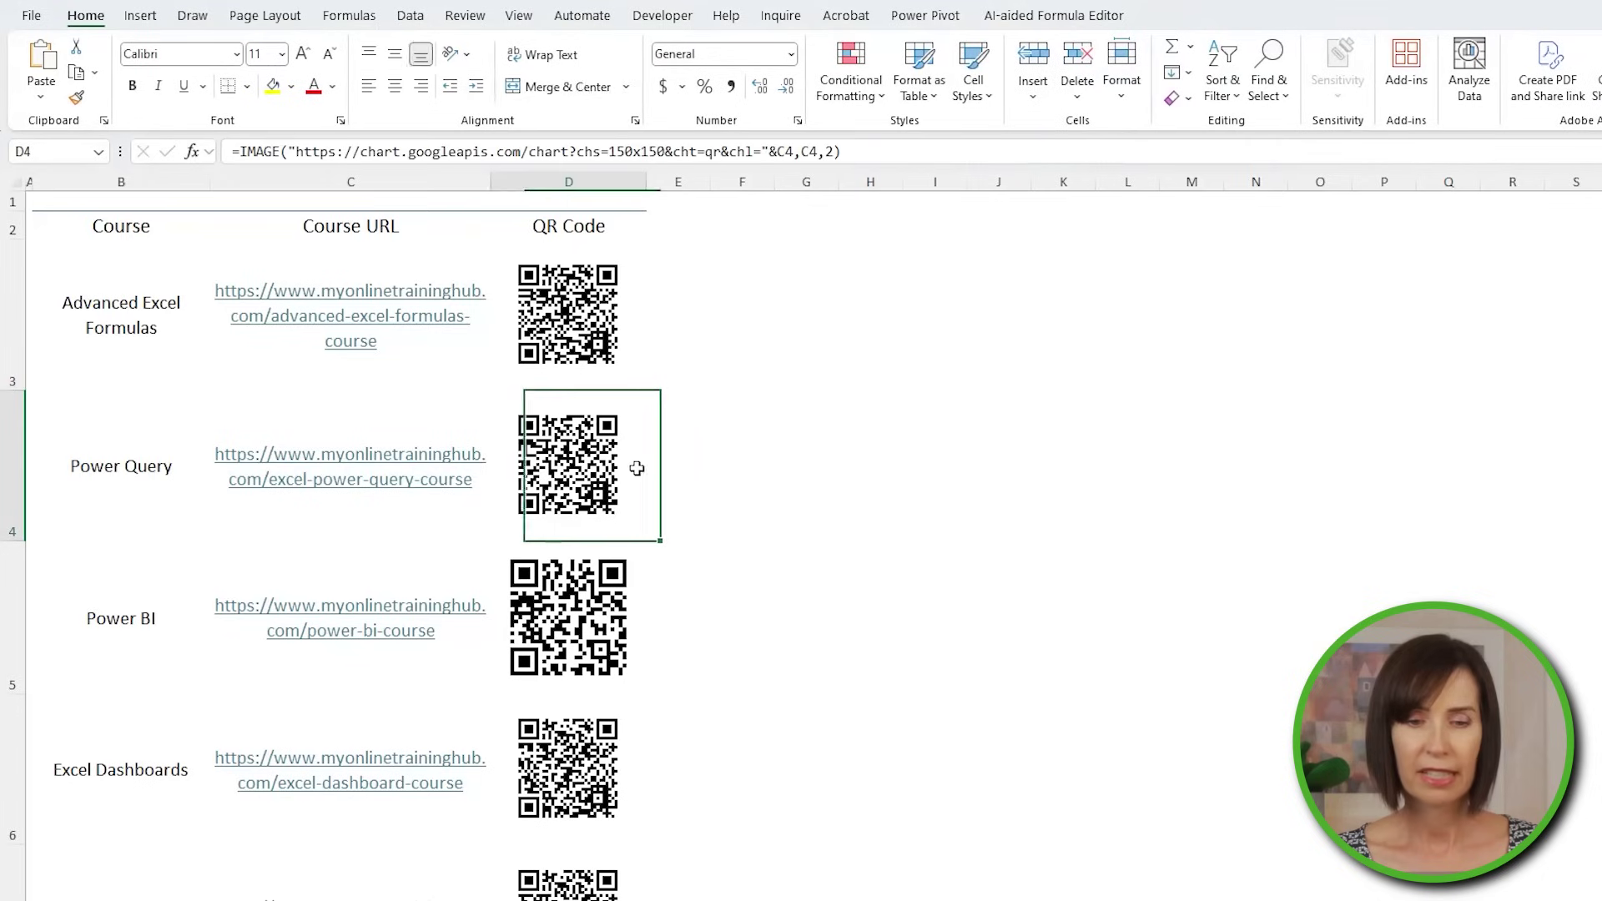
{"action": "key", "text": "ctrl+c"}
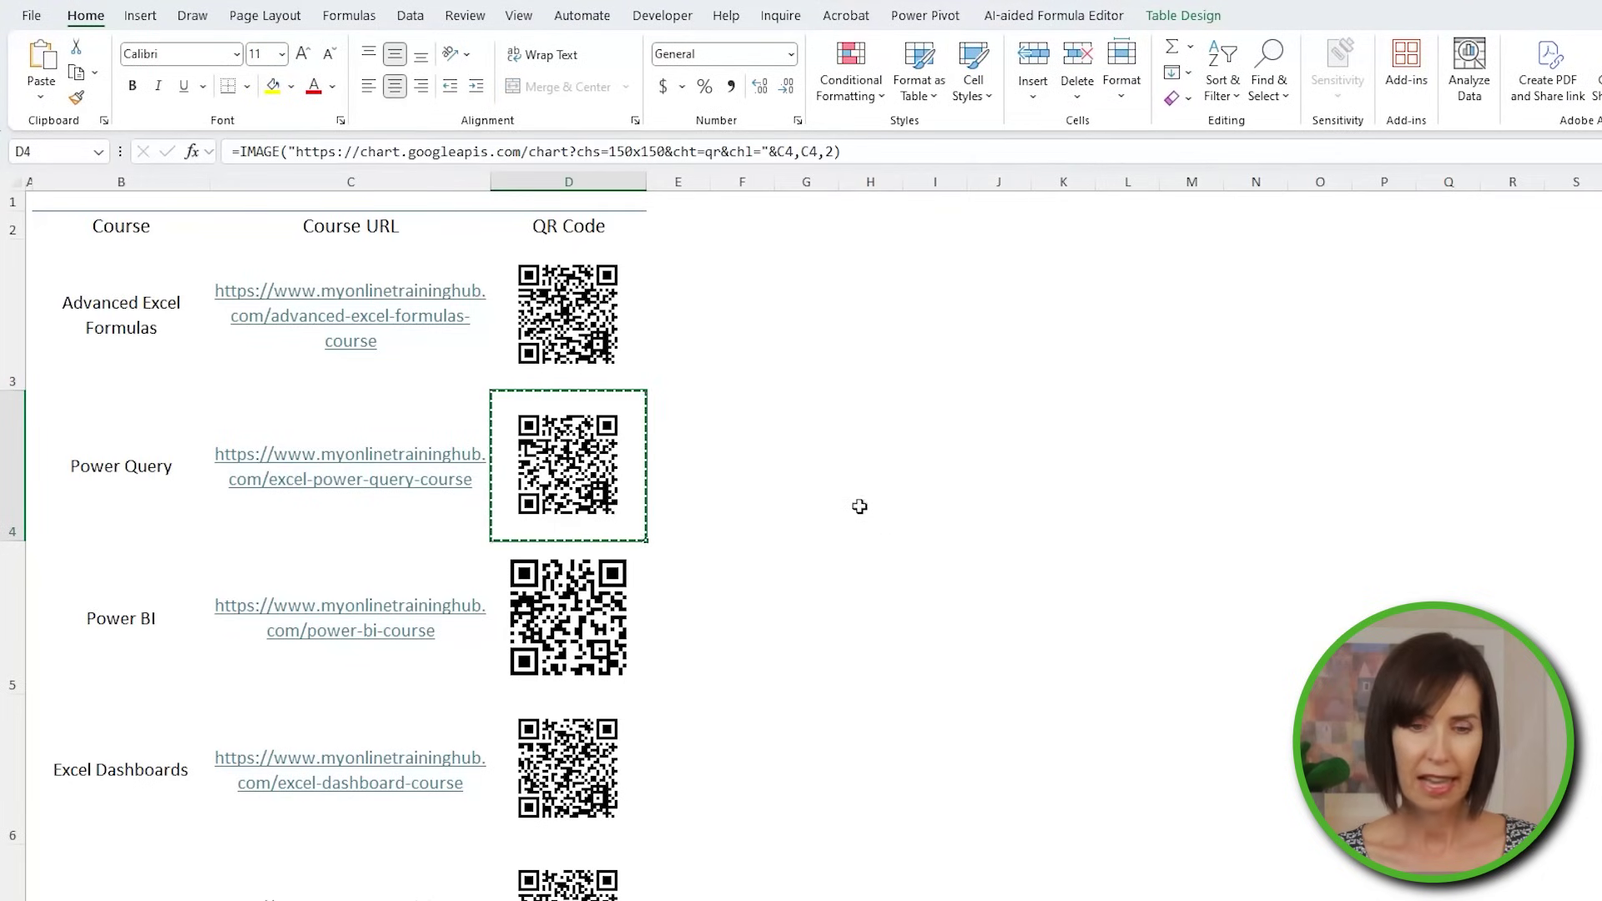
{"action": "right_click", "coordinate": [742, 458]}
{"action": "mouse_move", "coordinate": [961, 514]}
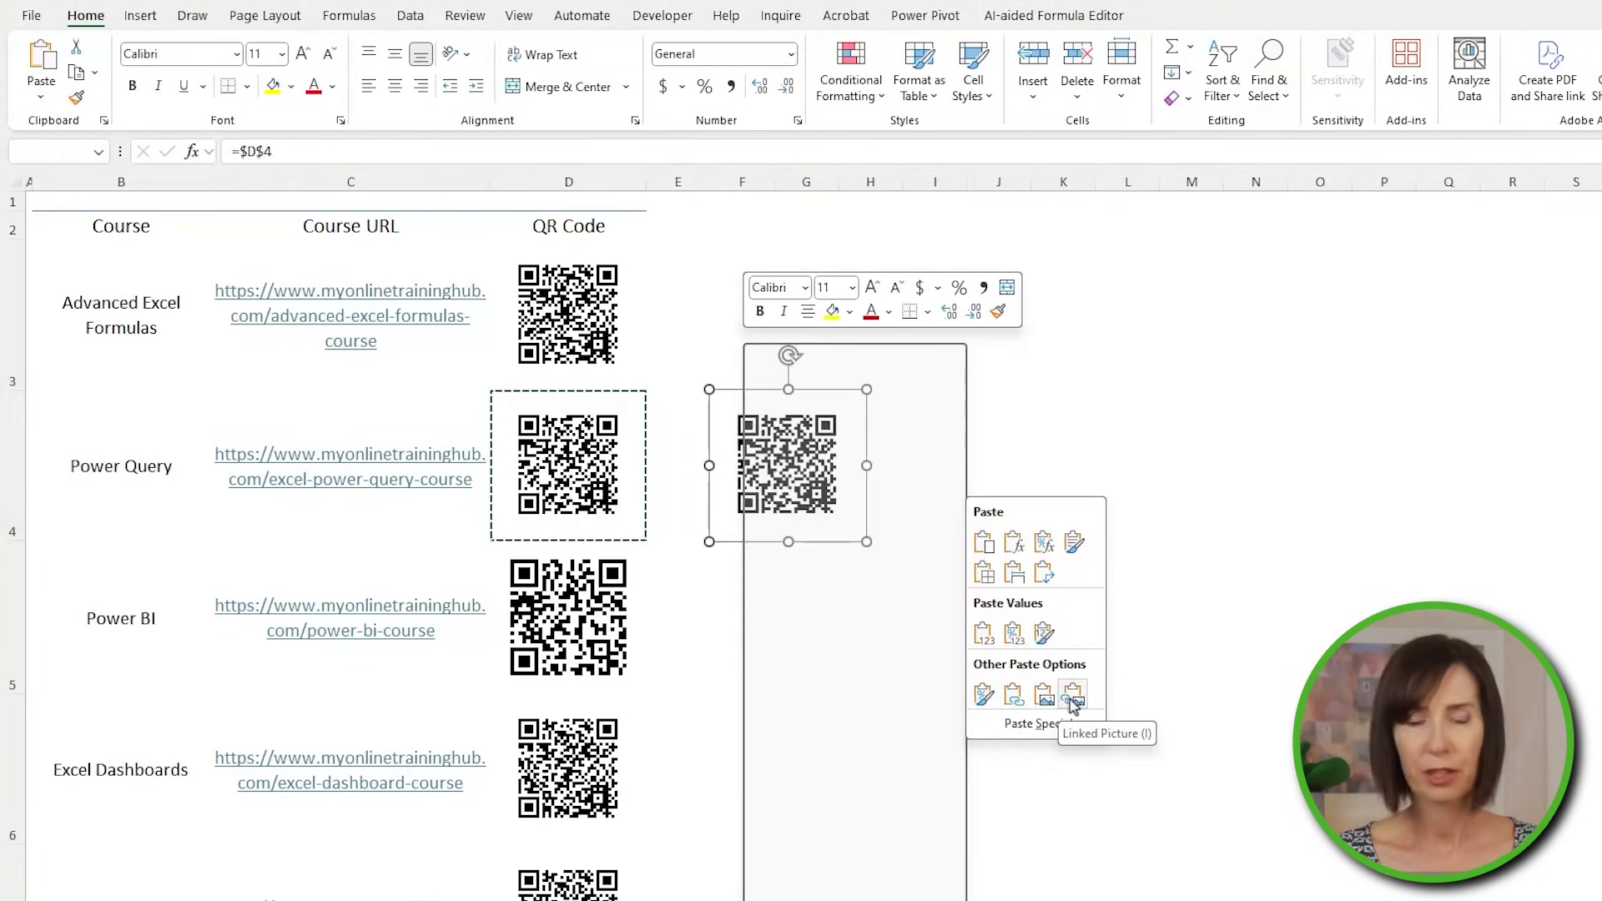
{"action": "left_click", "coordinate": [1073, 697]}
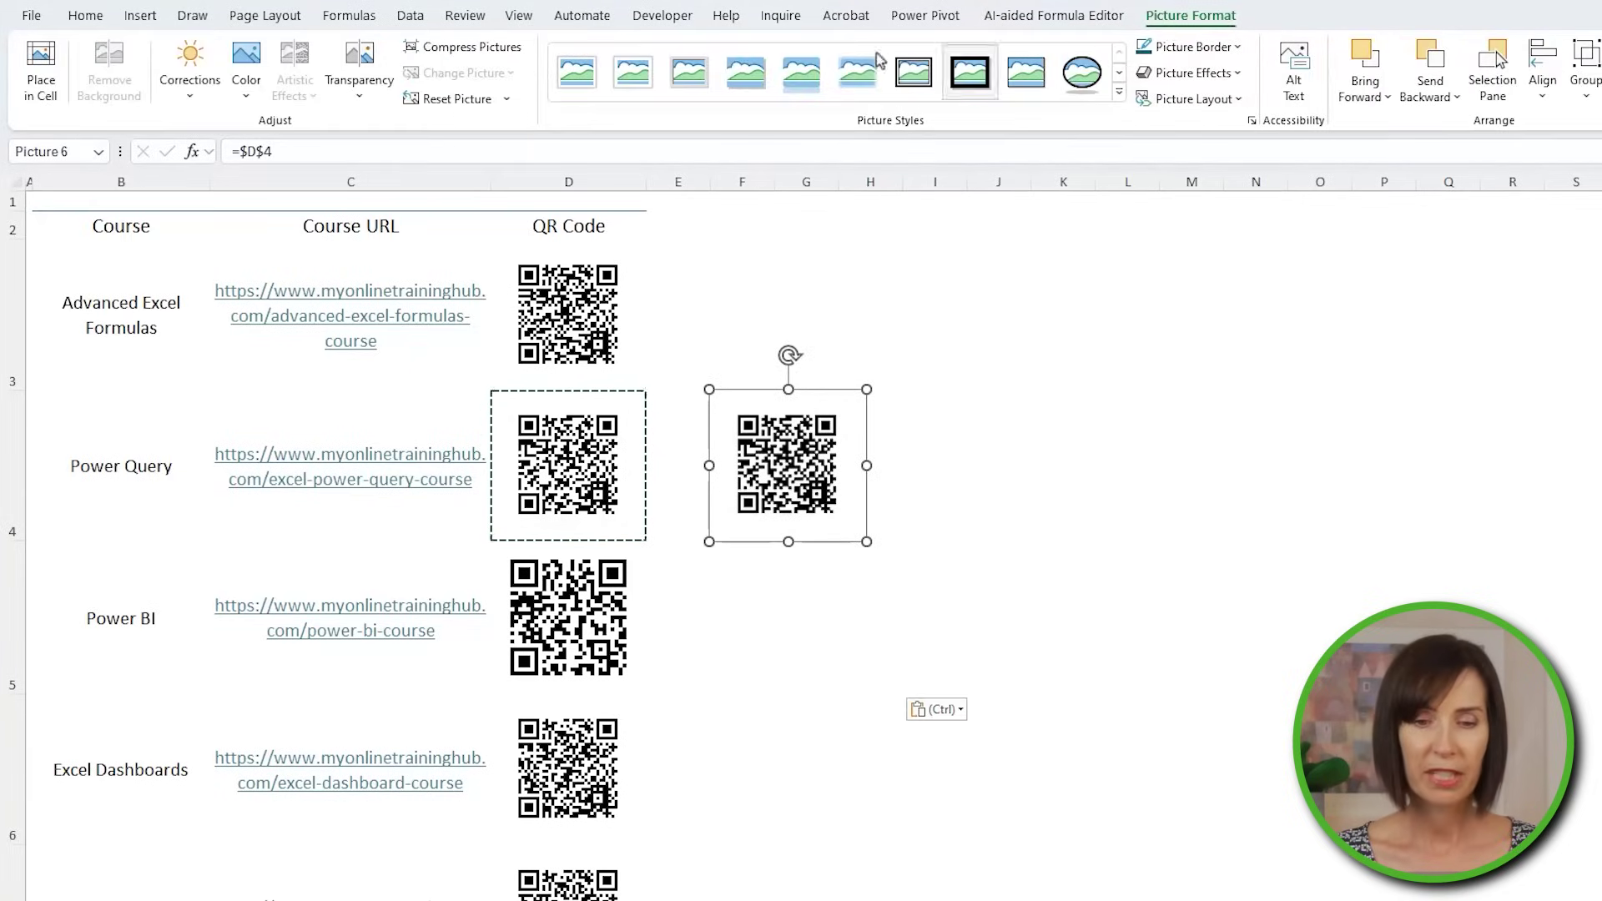
- Recolor the linked QR picture plum purple
{"action": "left_click", "coordinate": [253, 97]}
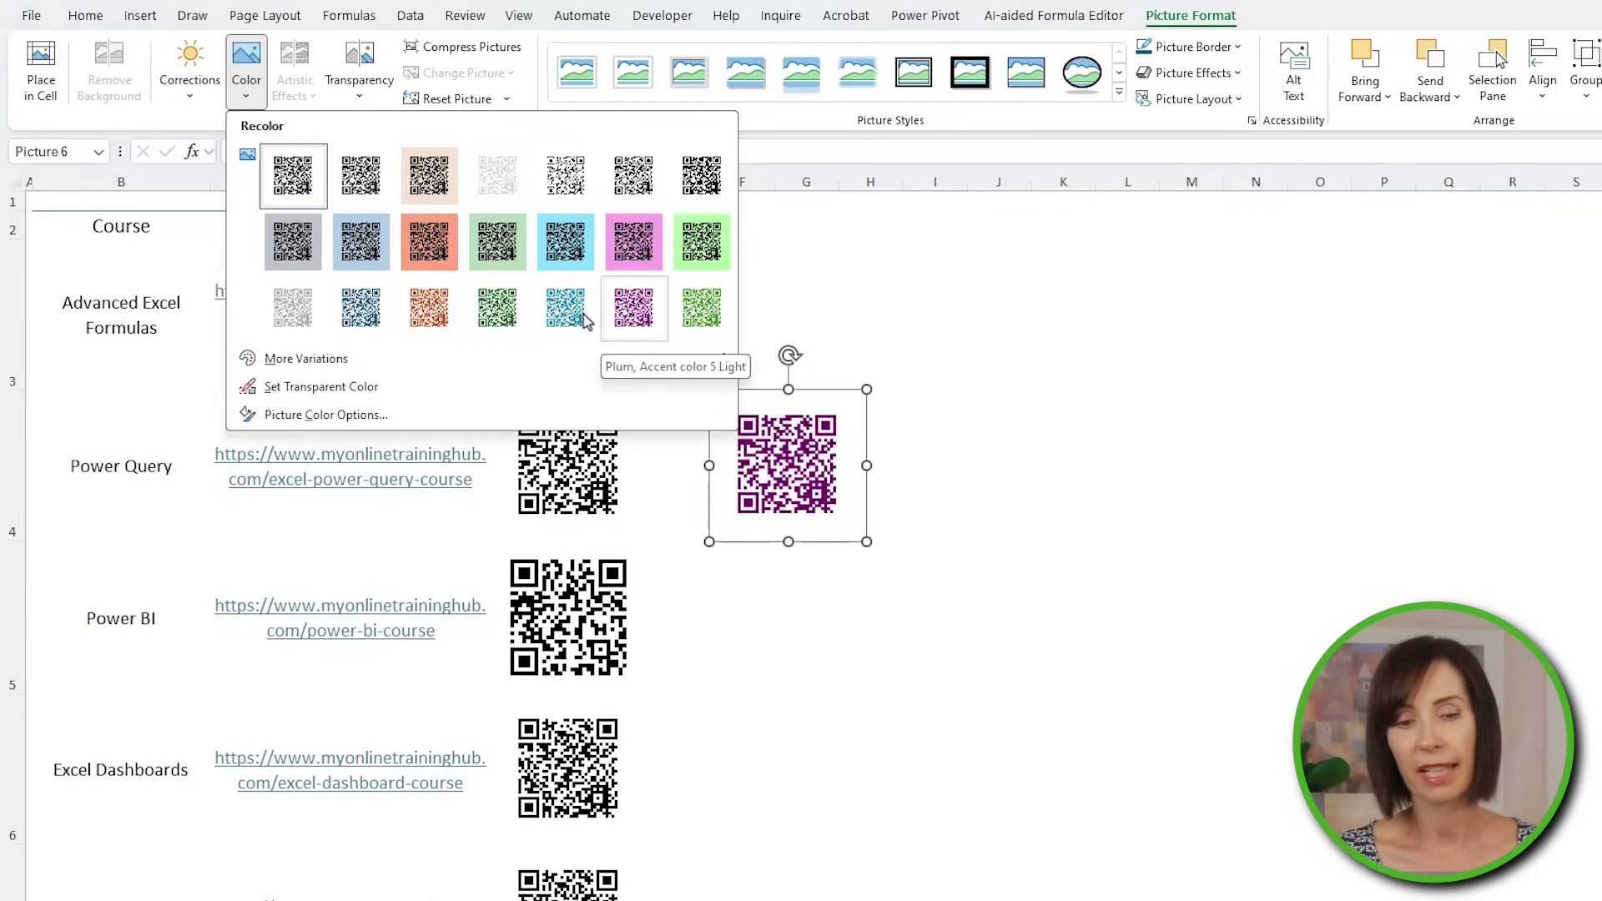
{"action": "mouse_move", "coordinate": [333, 358]}
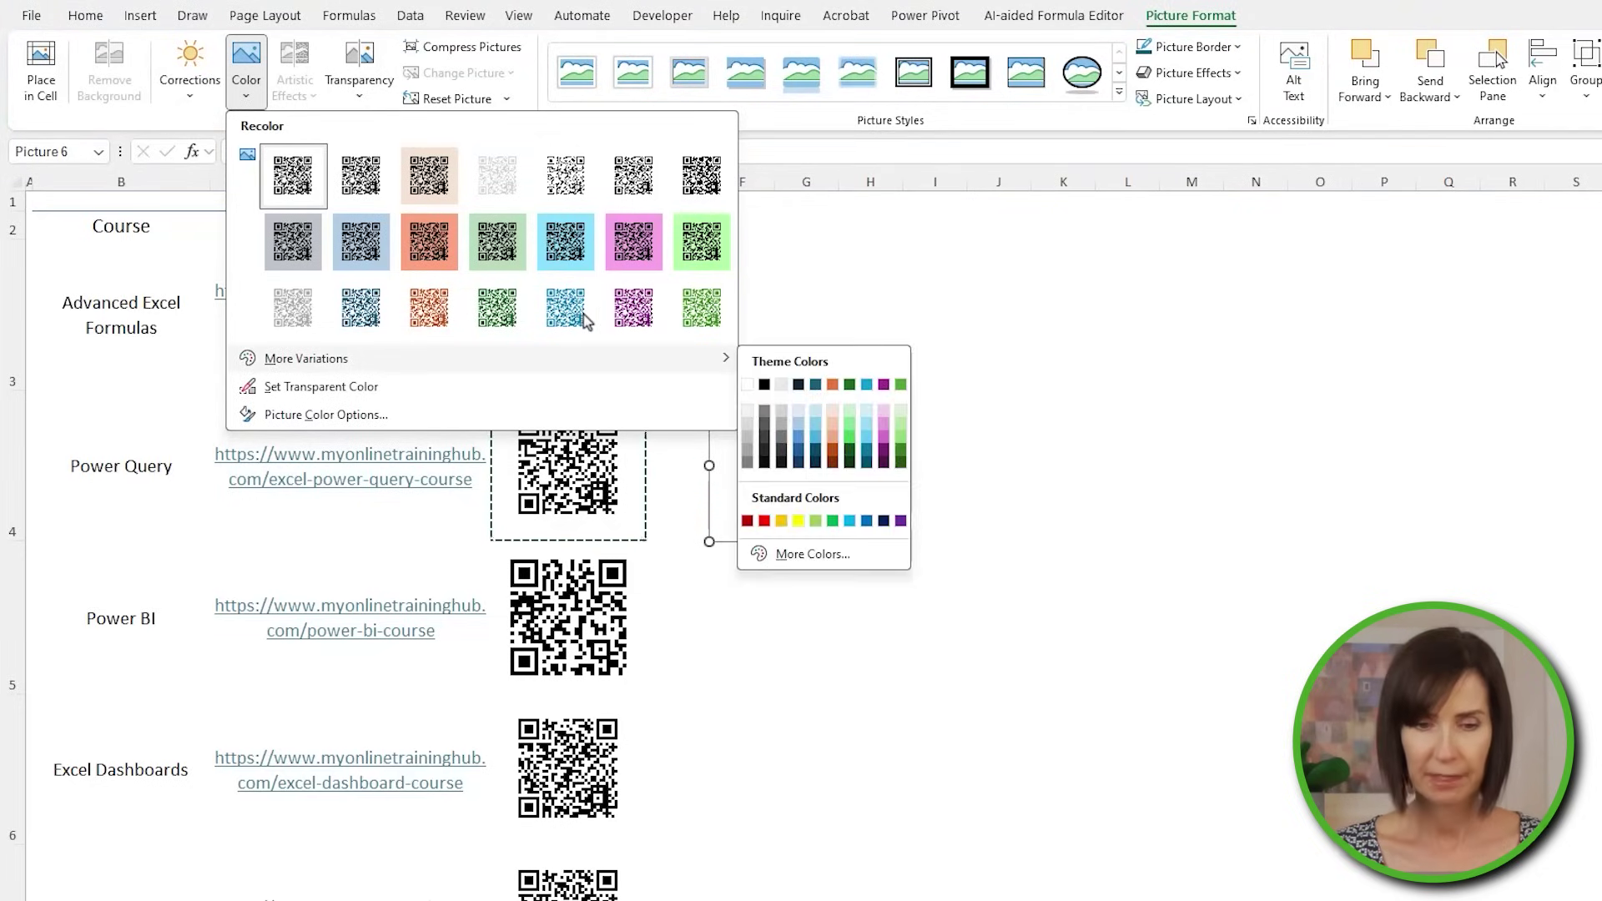
{"action": "left_click", "coordinate": [633, 308]}
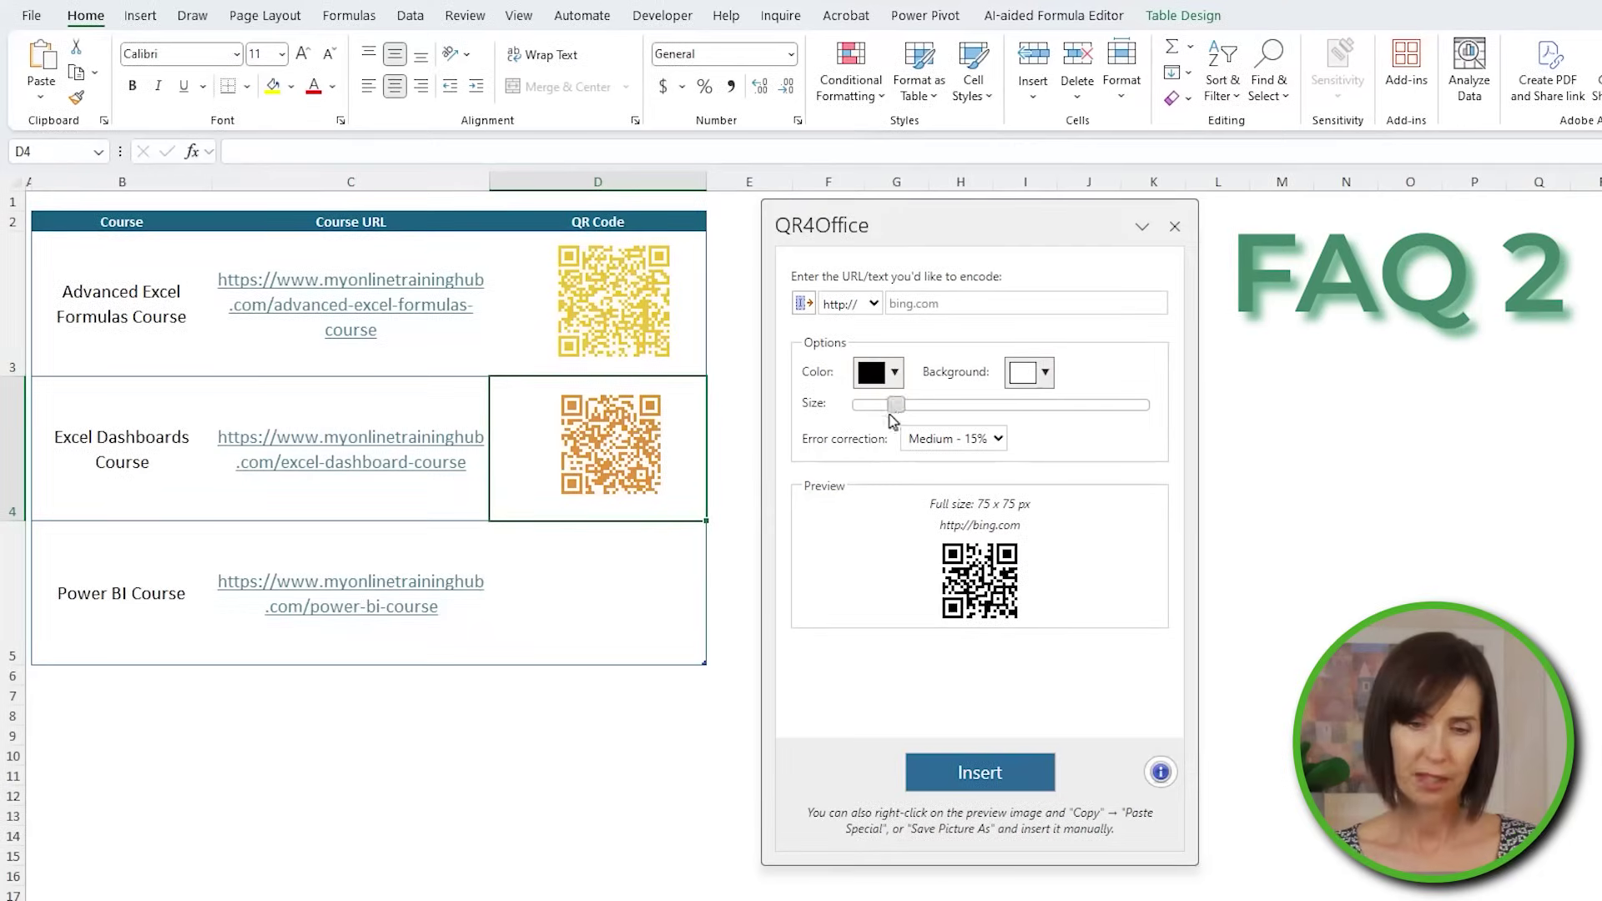
- Drag the QR4Office size slider to its maximum
{"action": "left_click_drag", "start_coordinate": [894, 410], "coordinate": [1145, 412]}
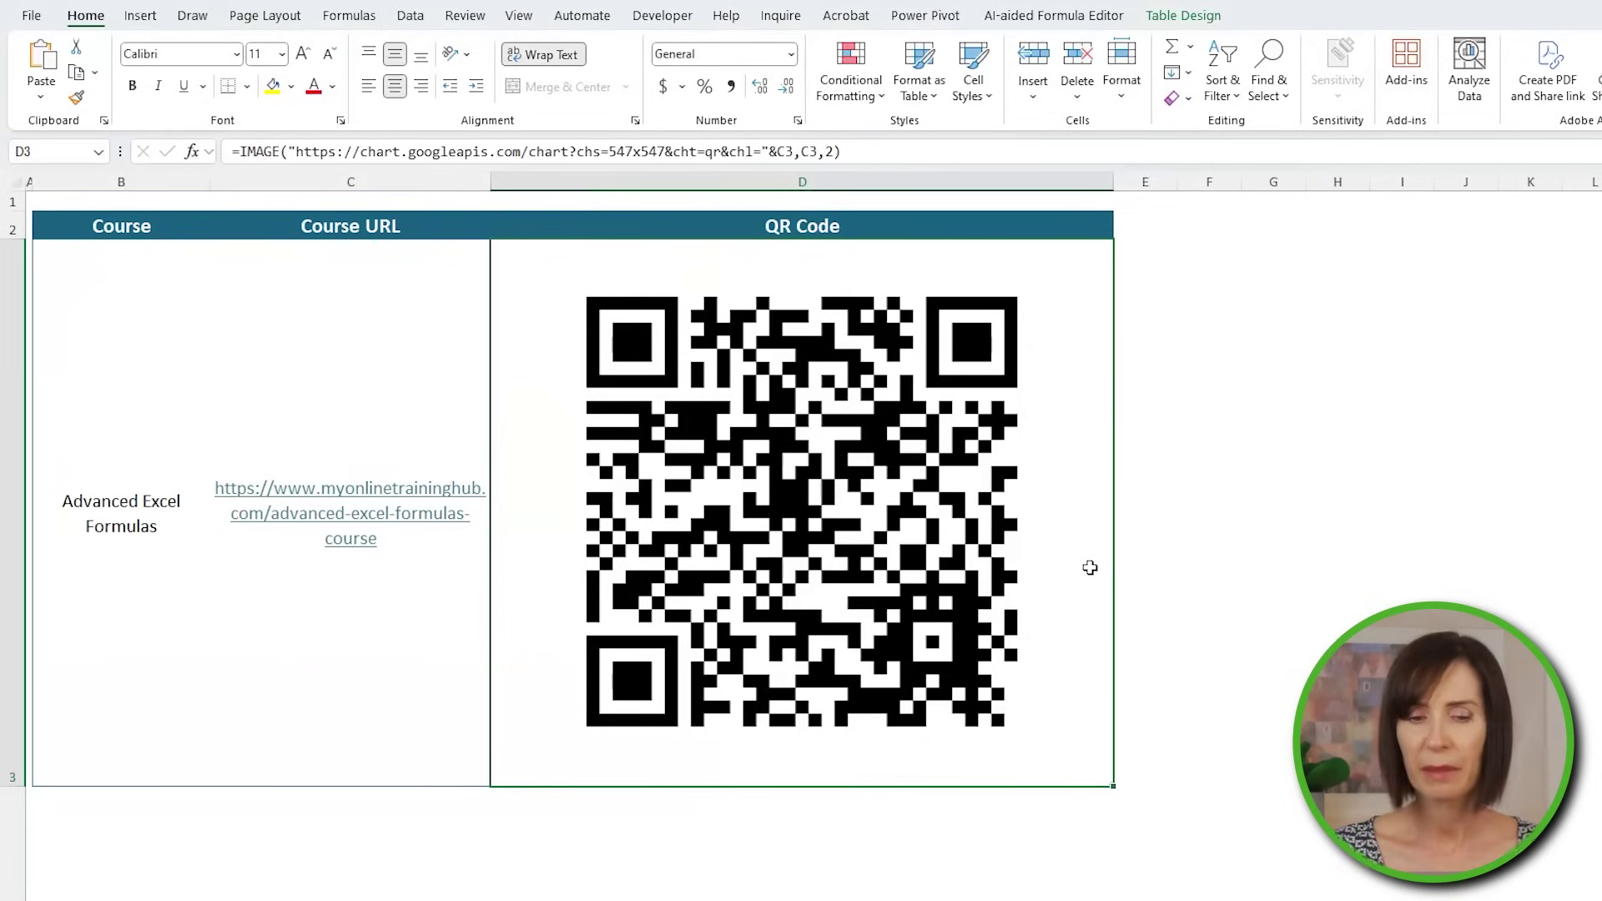
- Zoom in and back out on the large Advanced Excel Formulas QR code
{"action": "scroll", "coordinate": [1090, 567], "scroll_direction": "up", "scroll_amount": 6}
{"action": "scroll", "coordinate": [1090, 567], "scroll_direction": "down", "scroll_amount": 1}
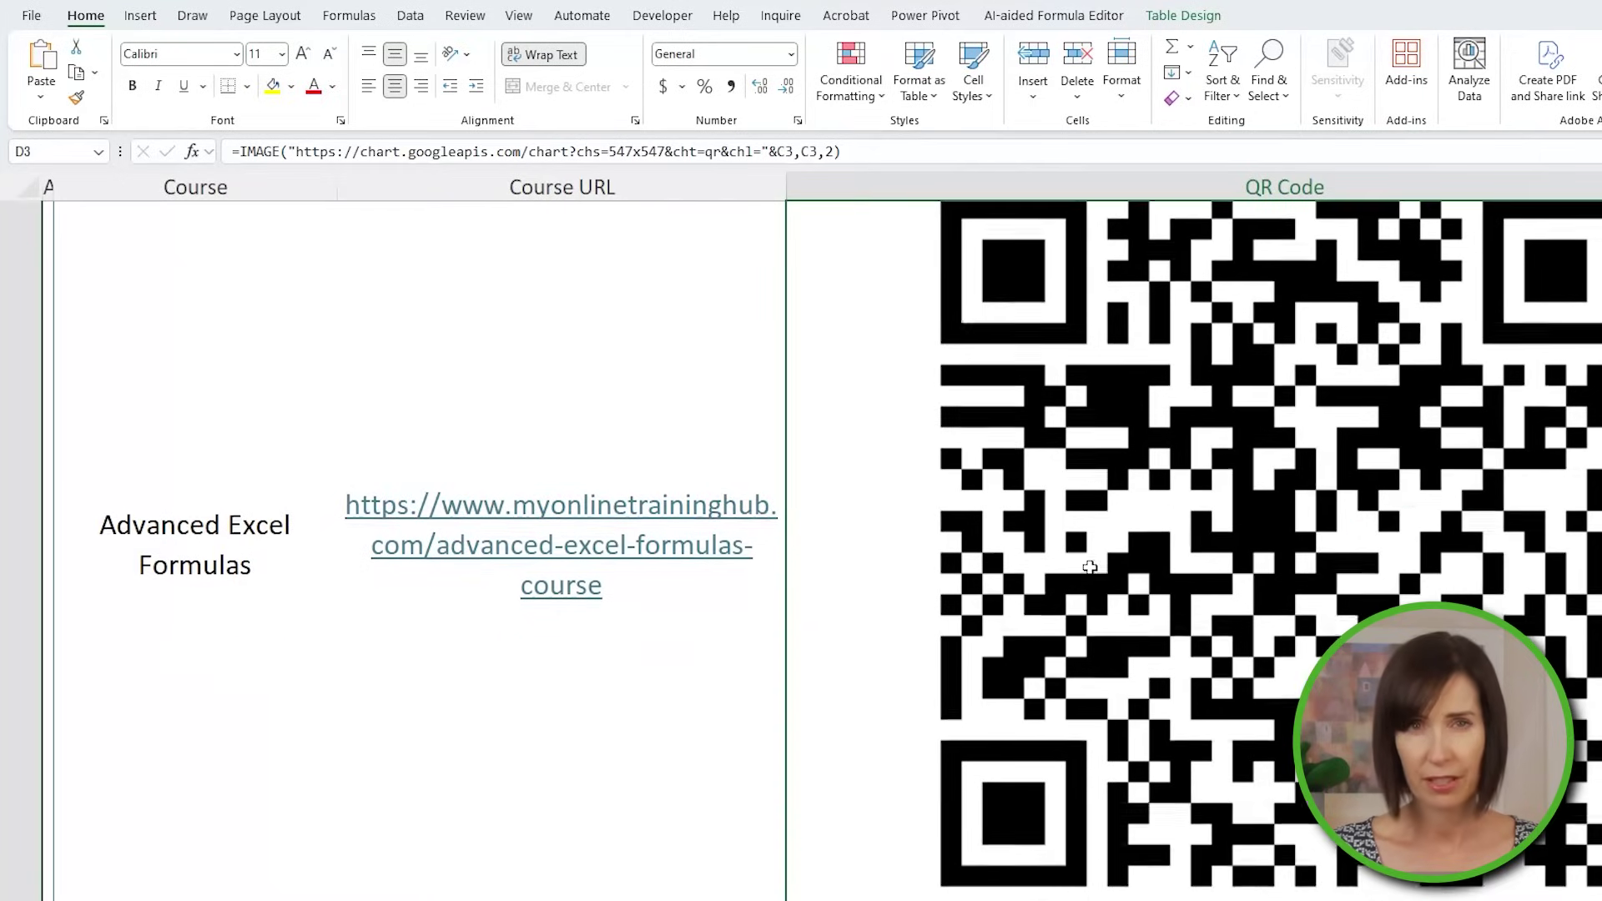